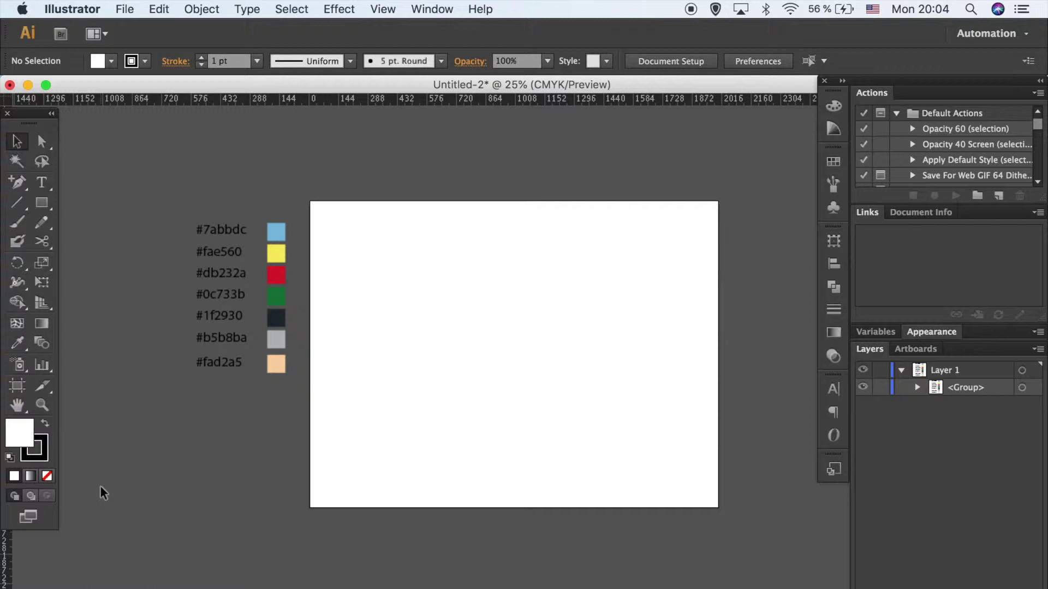
Cover the whole artboard with a yellow rectangle and lock it in place.
click(274, 254)
key(m)
mouse_move(307, 202)
mouse_down()
mouse_move(715, 494)
mouse_move(720, 508)
mouse_up()
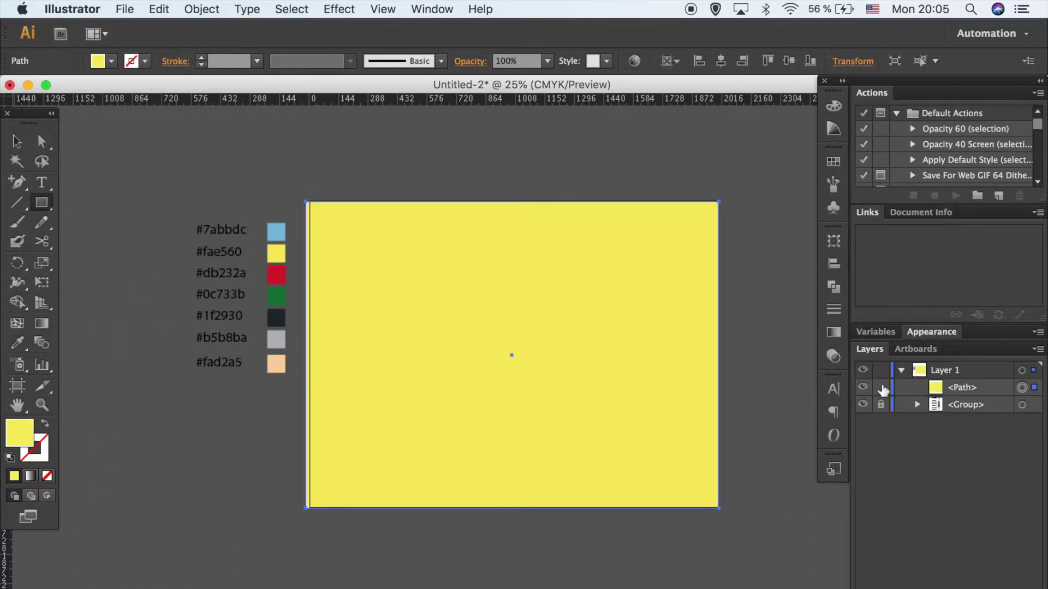
key(v)
click(692, 378)
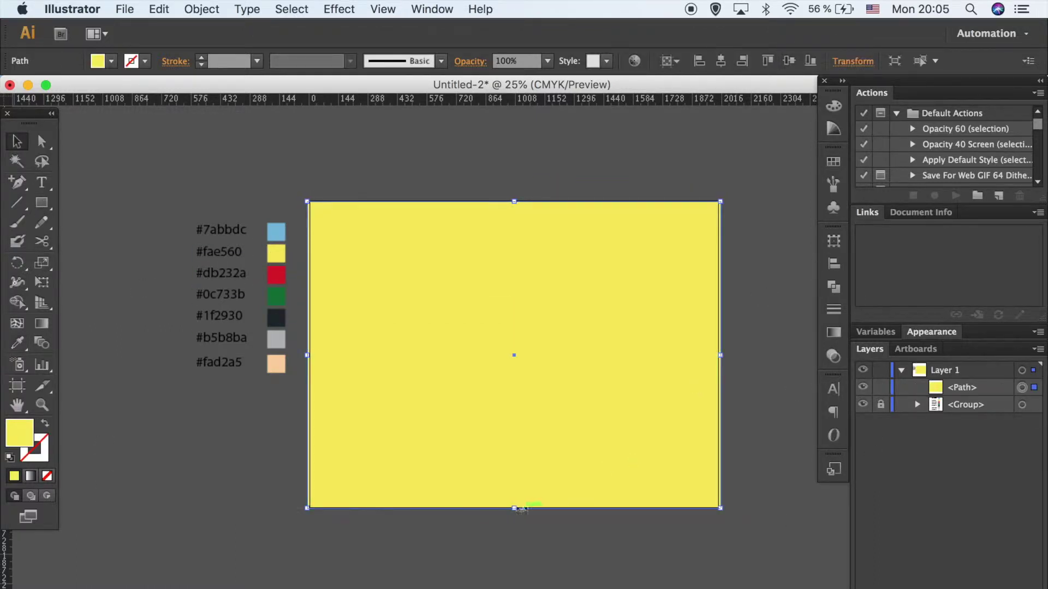
drag(509, 516, 509, 520)
key(super+2)
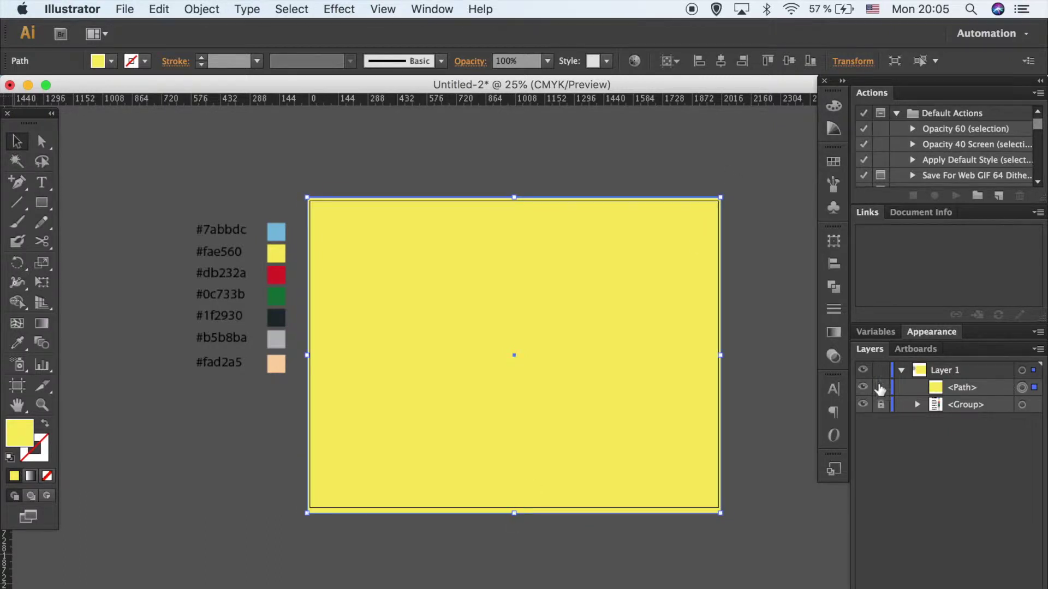
scroll(785, 418, right, 2)
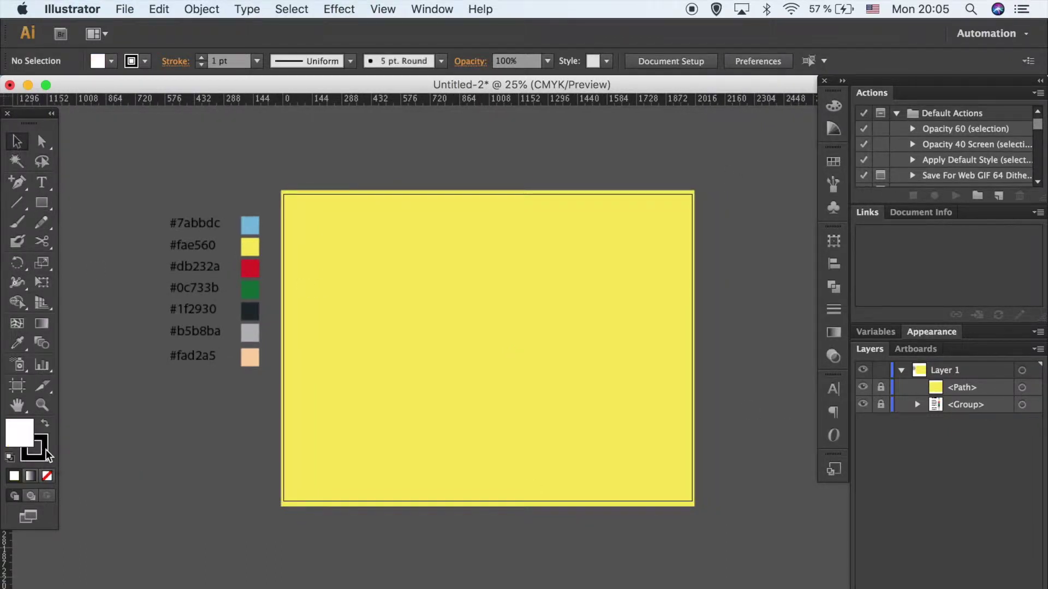
Draw an outline-free white circle and copy it into two rows of three.
click(47, 476)
drag(41, 203, 112, 243)
drag(375, 268, 422, 309)
key(v)
mouse_move(375, 269)
mouse_down()
mouse_move(374, 420)
mouse_move(612, 421)
mouse_up()
drag(506, 424, 488, 263)
key(ctrl+d)
click(715, 385)
Copy a circle beside the artboard and make a smaller 168 px circle inside it.
scroll(715, 385, right, 5)
scroll(715, 385, up, 2)
drag(356, 388, 544, 385)
drag(562, 428, 532, 402)
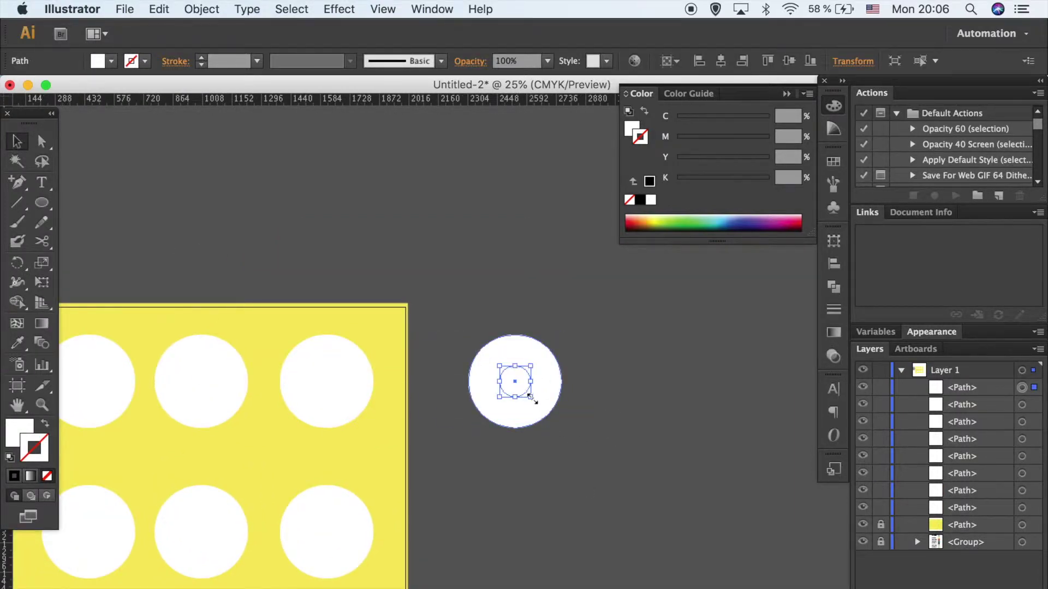
Fill the small circle grey and subtract it from the white circle with Minus Front, leaving a ring.
double_click(19, 431)
click(31, 521)
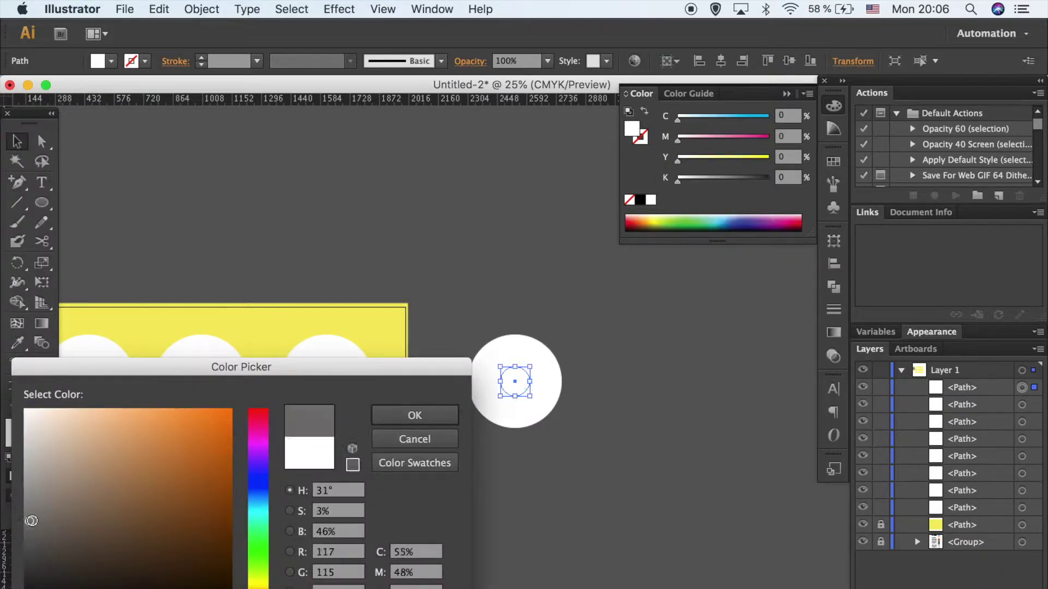
click(415, 415)
click(587, 491)
click(524, 398)
click(596, 450)
click(515, 381)
shift+click(549, 406)
click(833, 286)
click(663, 265)
click(635, 421)
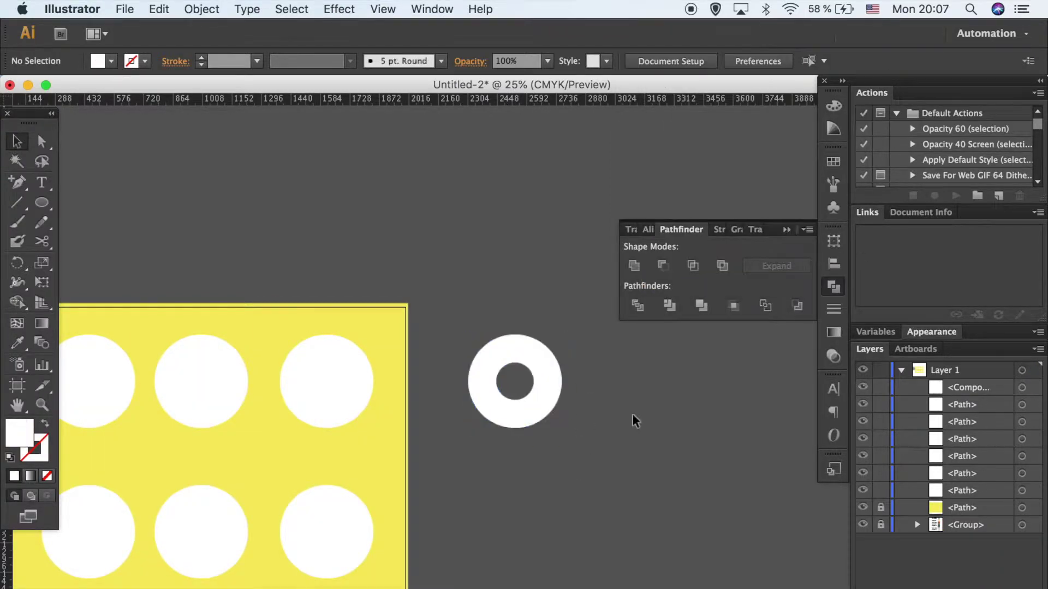
Copy a circle below the ring and delete its top anchor to make a half circle.
scroll(636, 421, down, 1)
drag(351, 498, 503, 510)
key(a)
click(502, 473)
key(Delete)
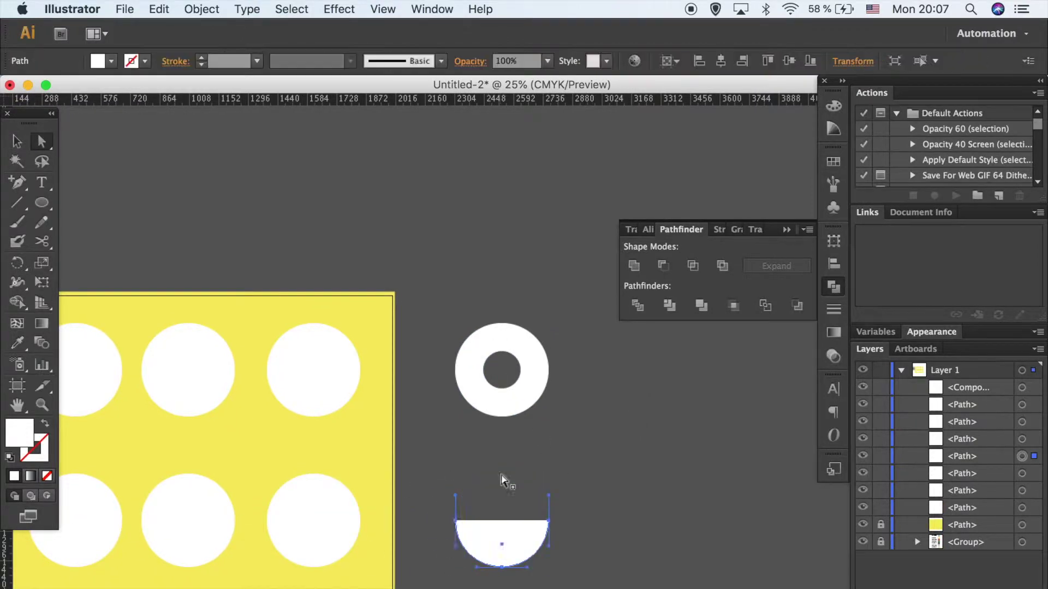
click(456, 521)
shift+click(548, 521)
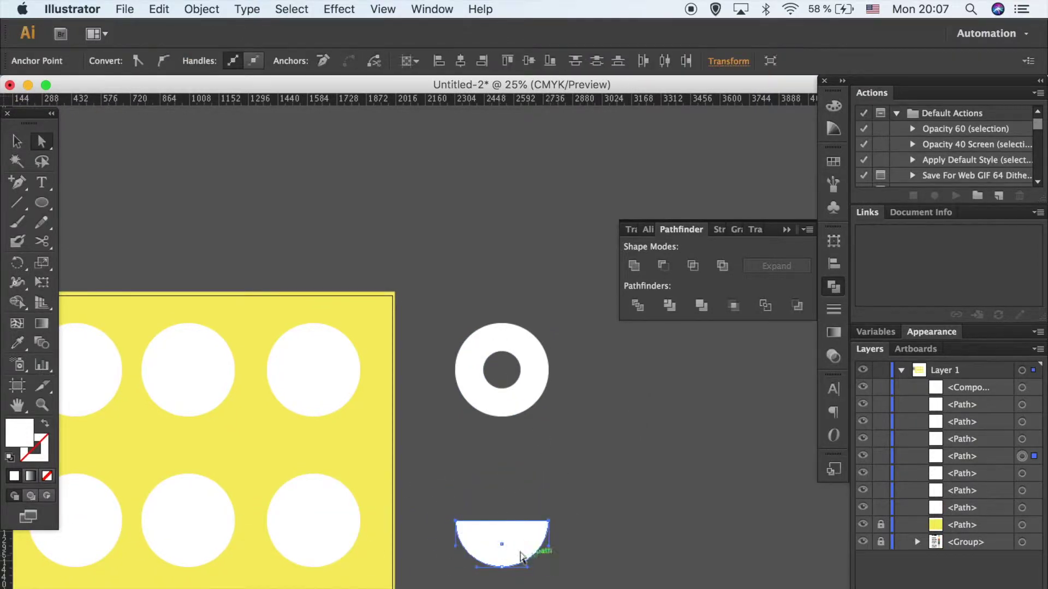
Paste a copy of the half circle in front and shrink it inside the original.
key(ctrl+c)
key(ctrl+f)
key(v)
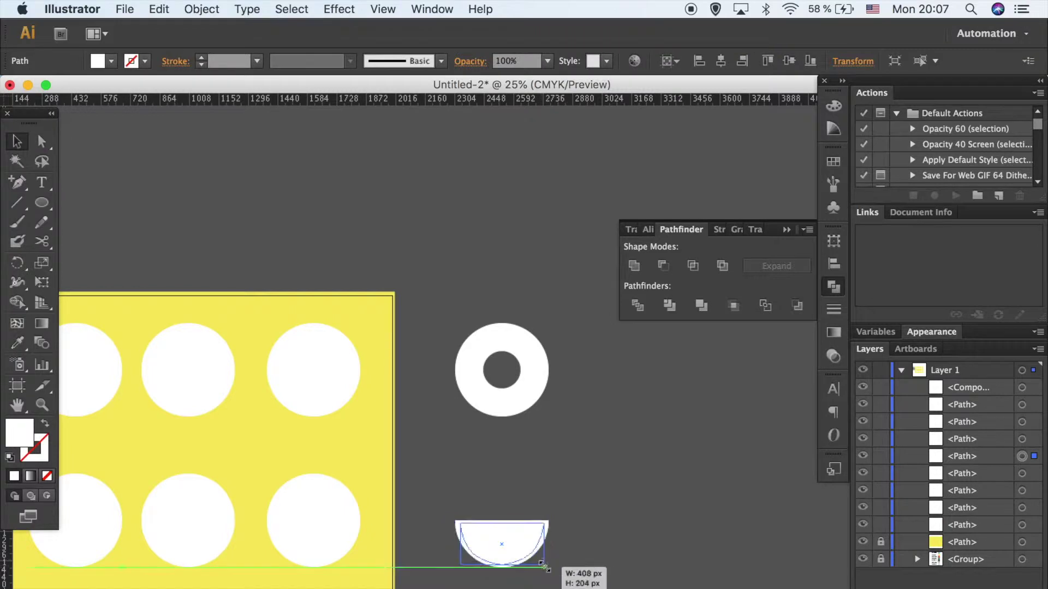
drag(549, 567, 544, 568)
click(546, 571)
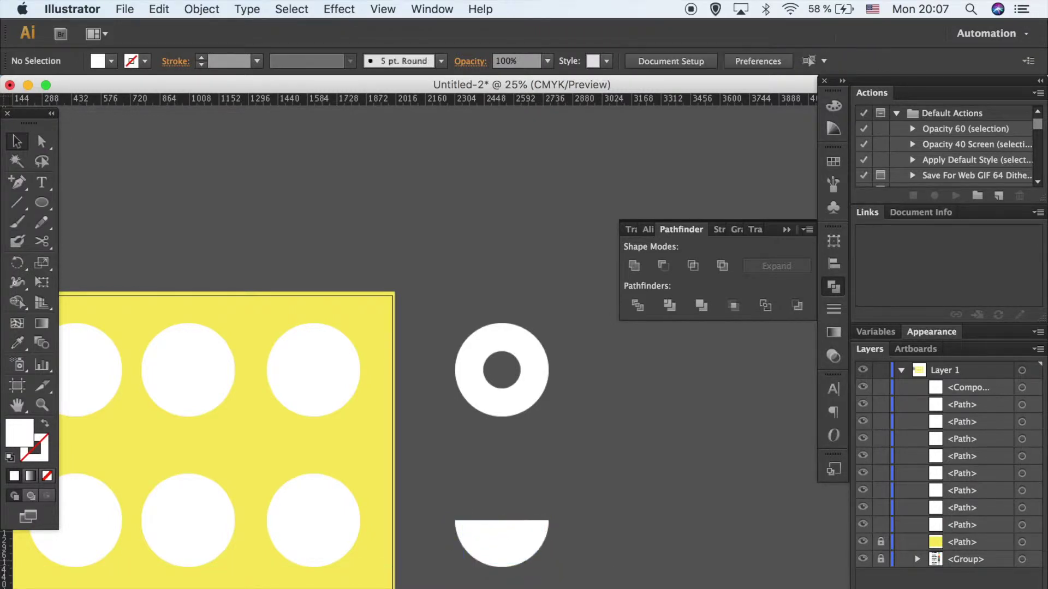
Colour the outer half circle green for the rind and the inner one red for the flesh.
key(ctrl+minus)
click(513, 461)
key(i)
click(513, 456)
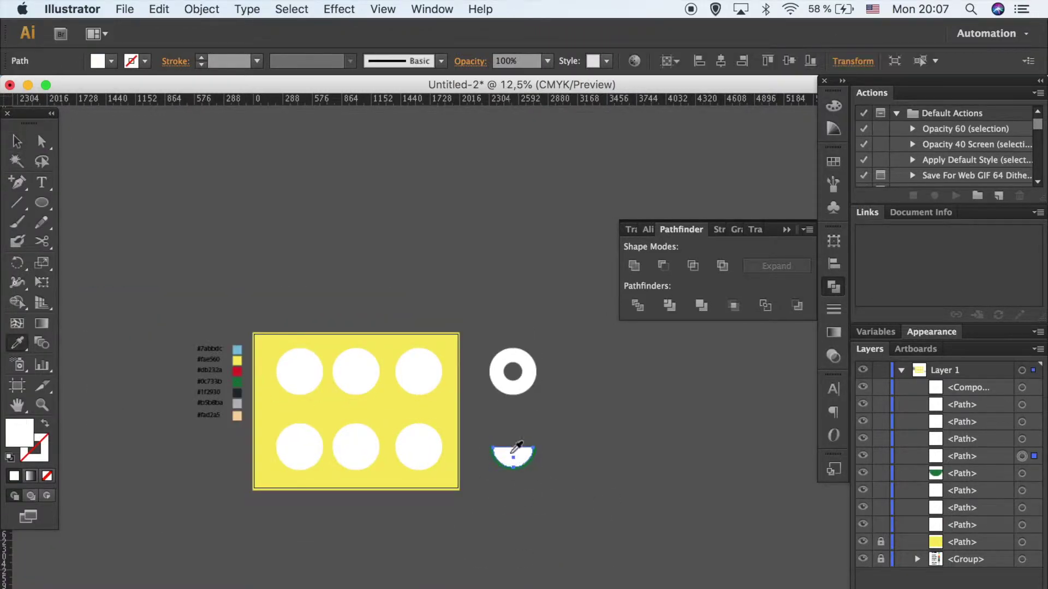
click(237, 371)
key(v)
click(568, 502)
key(ctrl+plus)
key(ctrl+plus)
Align the red and green half circles to each other.
drag(568, 510, 382, 513)
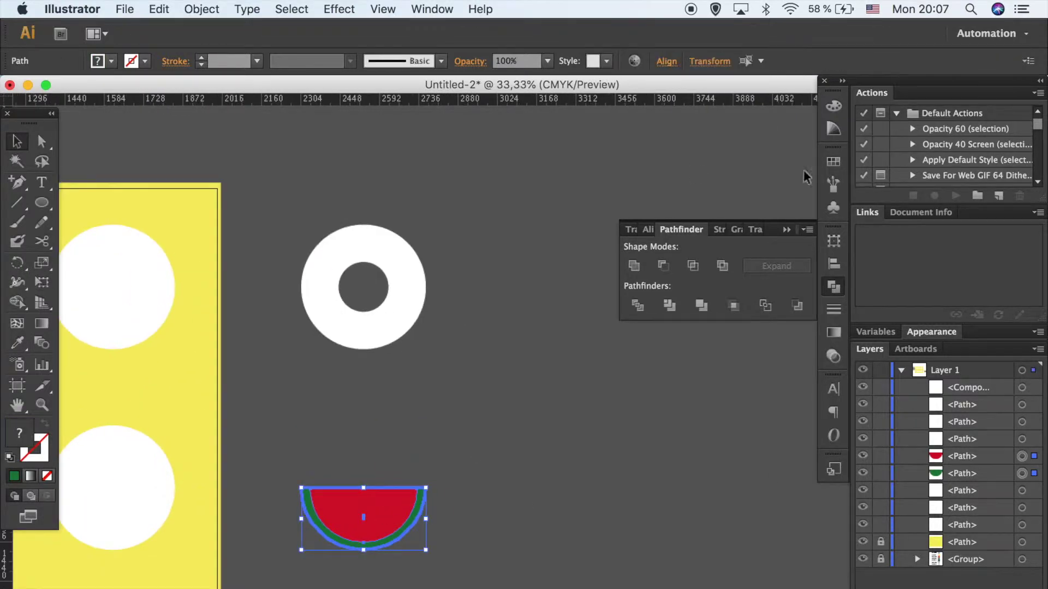
click(833, 263)
click(569, 499)
scroll(562, 510, left, 3)
scroll(562, 510, down, 2)
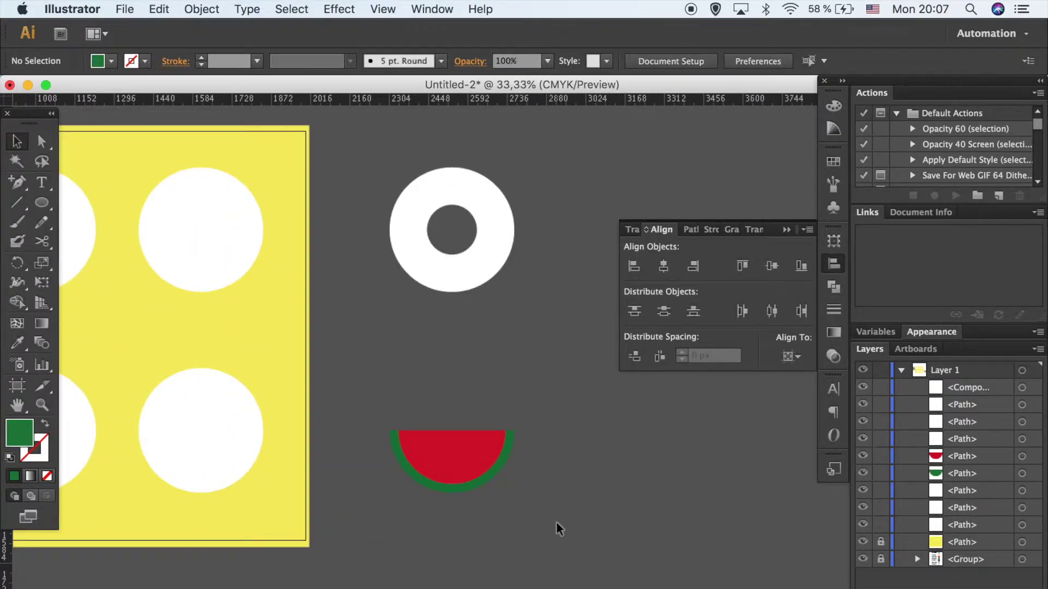
Copy a small circle next to the watermelon, bring it to front, and fill it dark grey.
drag(213, 414, 480, 366)
drag(534, 434, 479, 394)
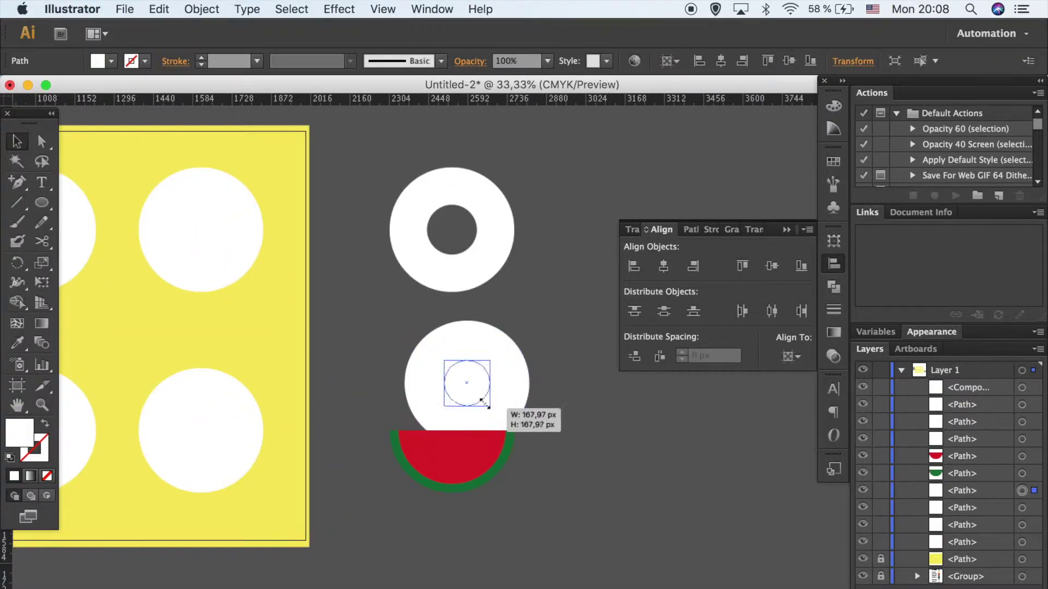
right_click(469, 394)
click(733, 565)
key(ctrl+plus)
key(i)
click(483, 375)
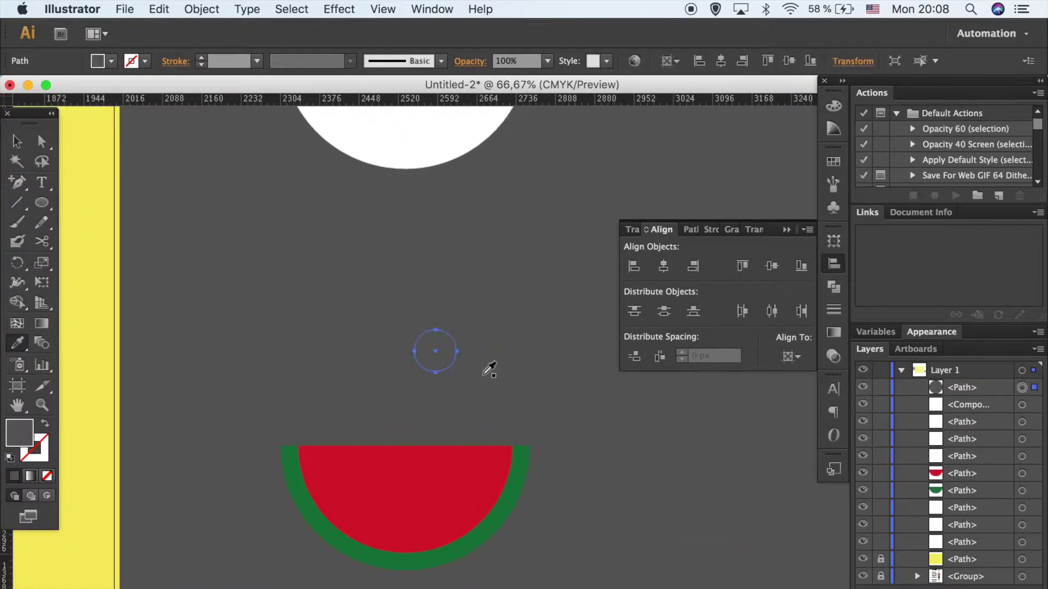
Place the roughly 74 px circle on the slice's top edge and copy it leftward along the edge.
drag(477, 451, 477, 450)
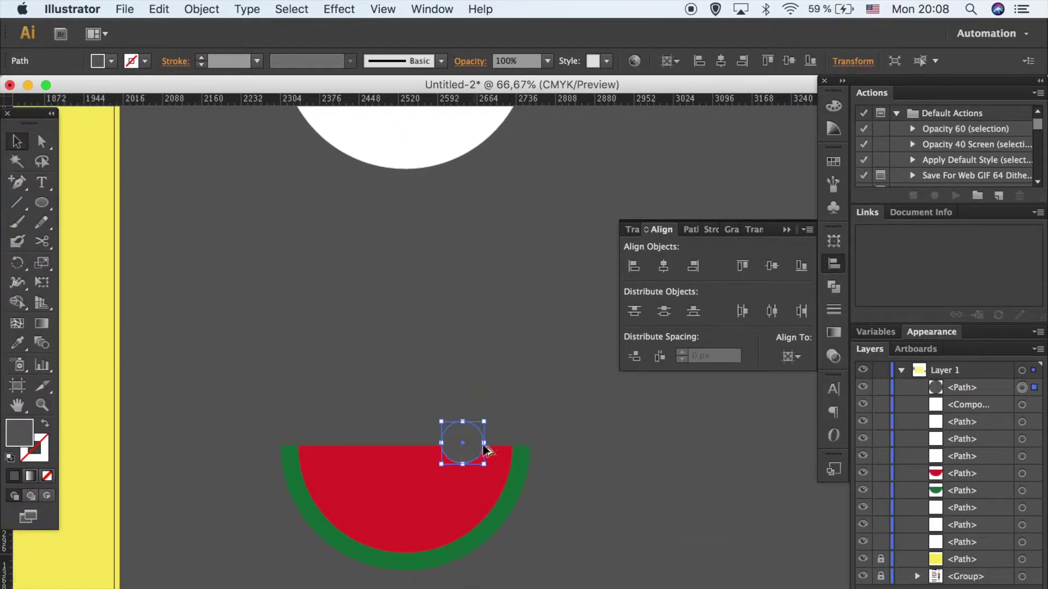
drag(487, 464, 489, 440)
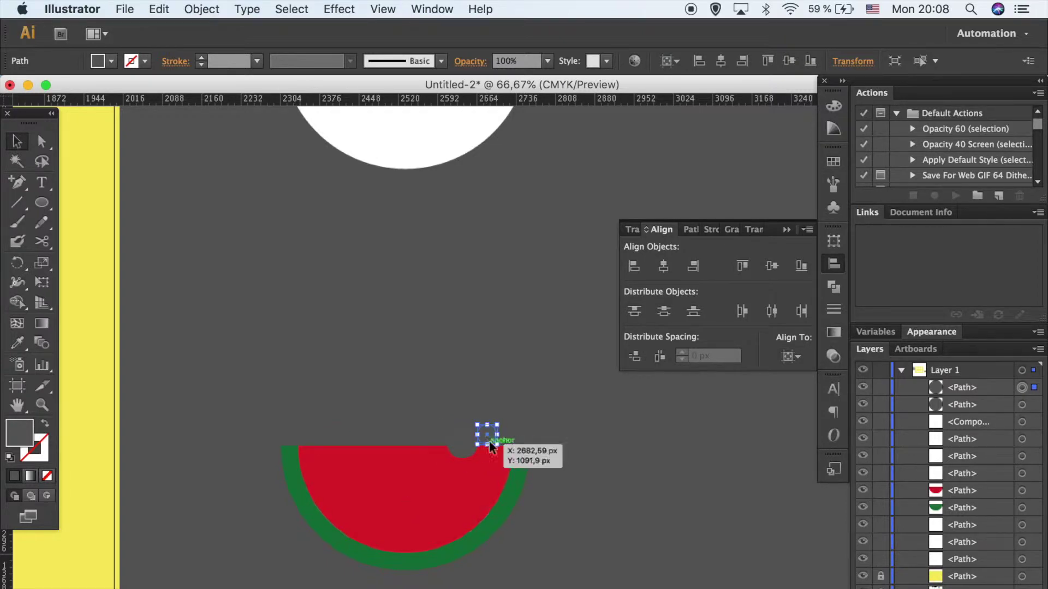
key(super+equal)
key(super+equal)
mouse_move(480, 388)
mouse_down()
mouse_move(385, 394)
mouse_move(480, 385)
mouse_move(397, 382)
mouse_up()
Group the small bite circles together.
click(458, 295)
click(396, 373)
shift+click(468, 379)
key(super+g)
shift+click(434, 339)
click(434, 339)
click(490, 353)
click(431, 340)
Cut the bite out of the red flesh with Minus Front.
drag(371, 328, 428, 414)
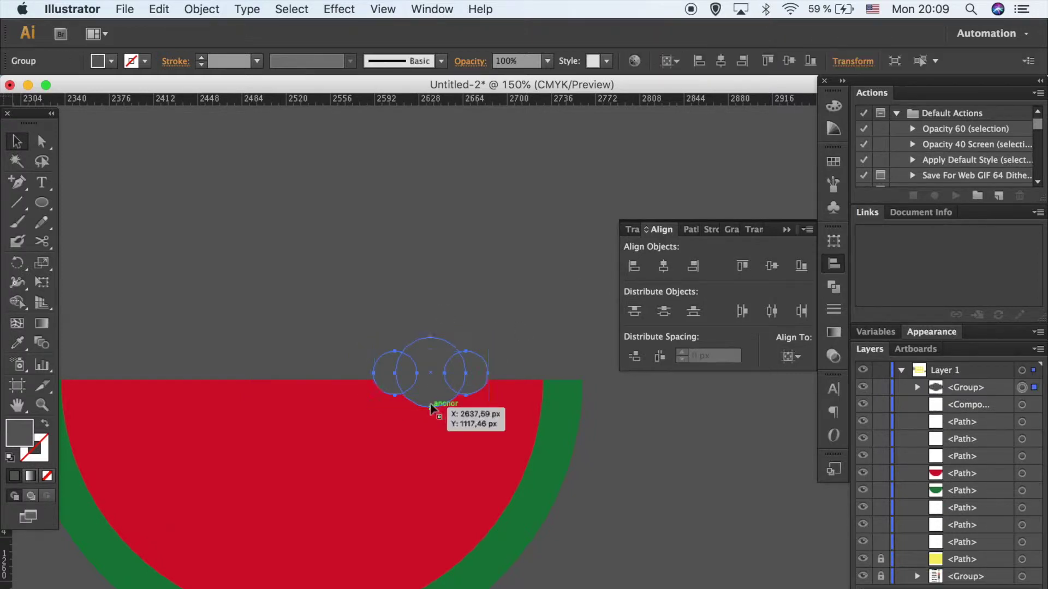
click(833, 286)
click(604, 395)
click(434, 387)
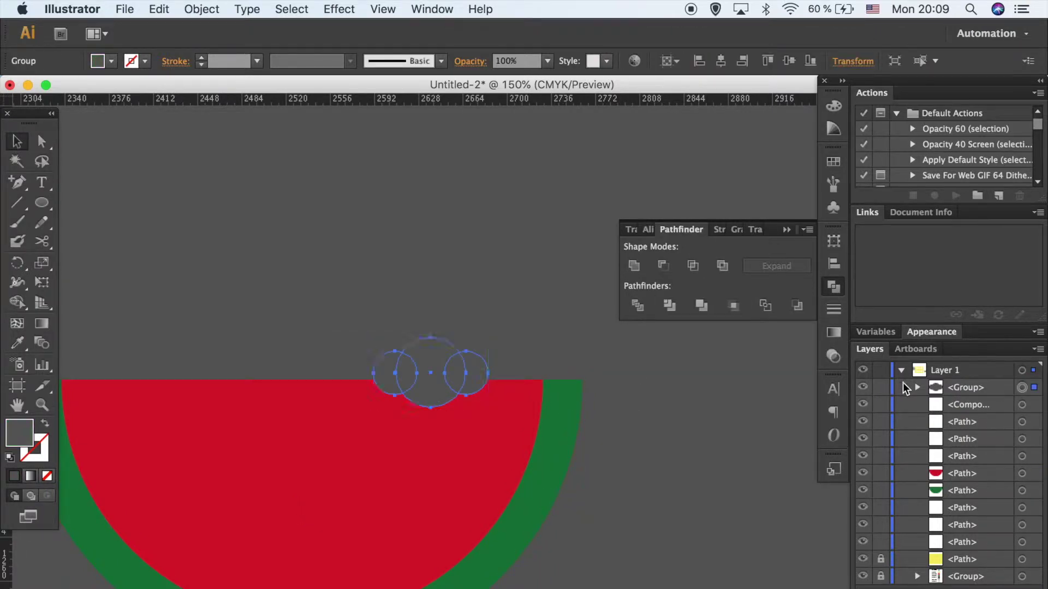
click(486, 461)
click(663, 265)
click(692, 394)
Cut the bite out of the green rind and restack the red flesh above it.
click(472, 382)
shift+click(475, 450)
click(663, 266)
click(447, 389)
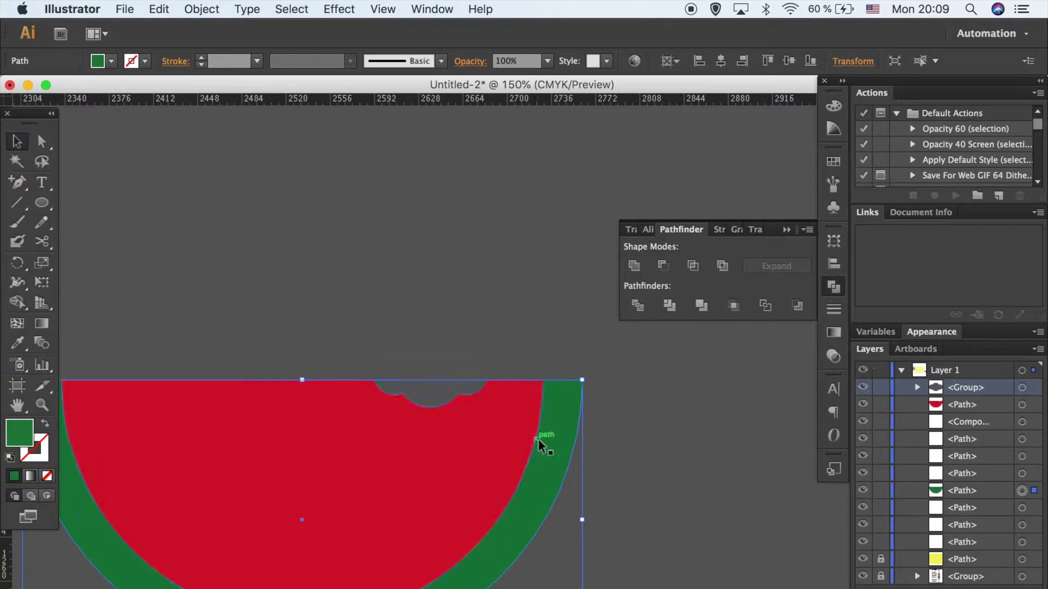
click(663, 266)
drag(960, 405, 898, 403)
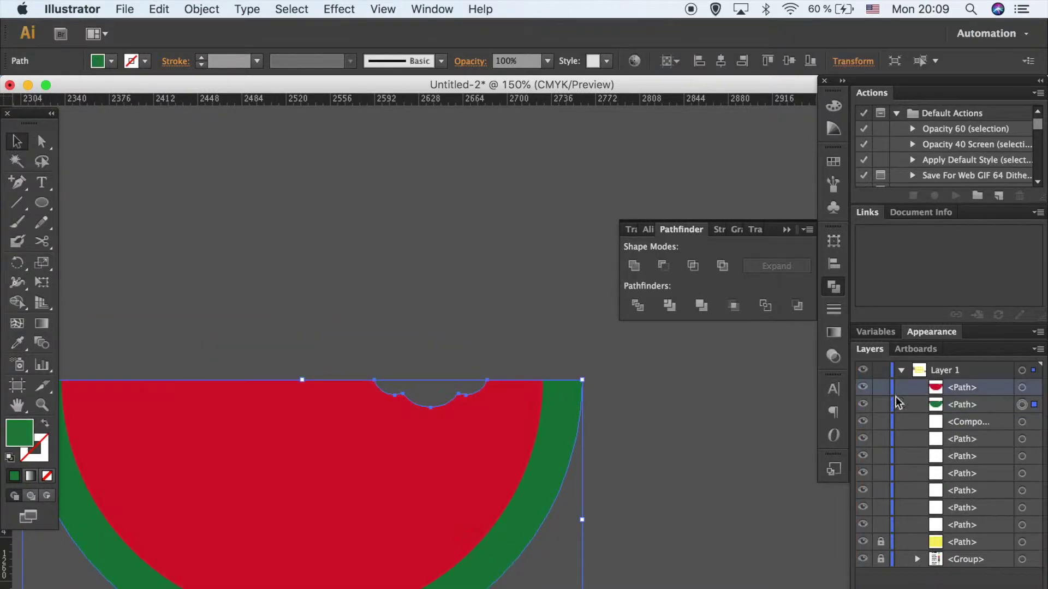
click(702, 461)
scroll(704, 462, left, 2)
Draw a long white rounded-rectangle highlight bar on the red flesh.
drag(42, 202, 96, 225)
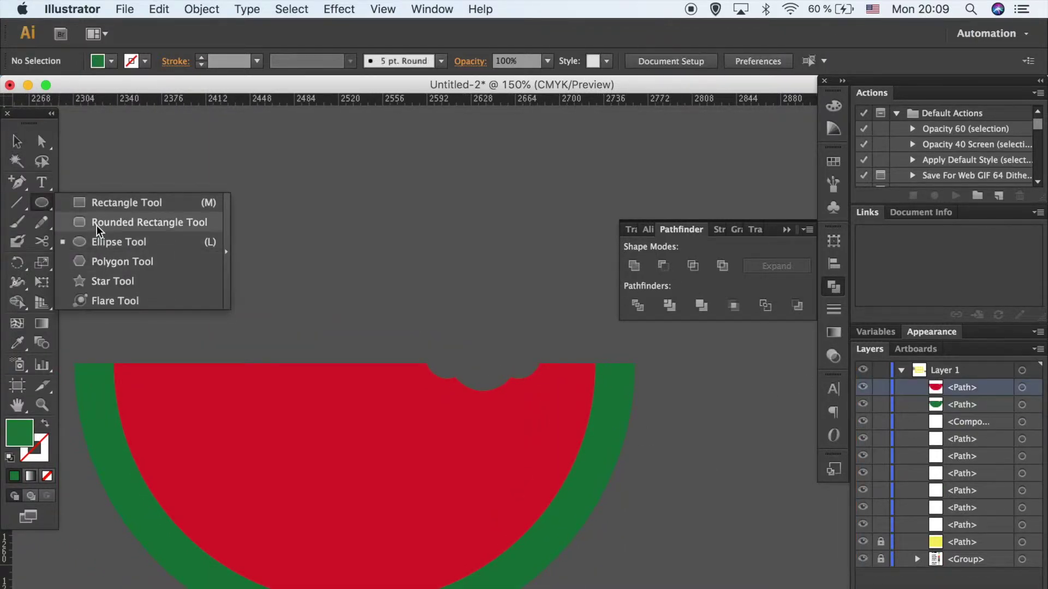
click(96, 225)
mouse_move(222, 386)
mouse_down()
mouse_move(295, 397)
mouse_move(144, 382)
mouse_up()
double_click(19, 432)
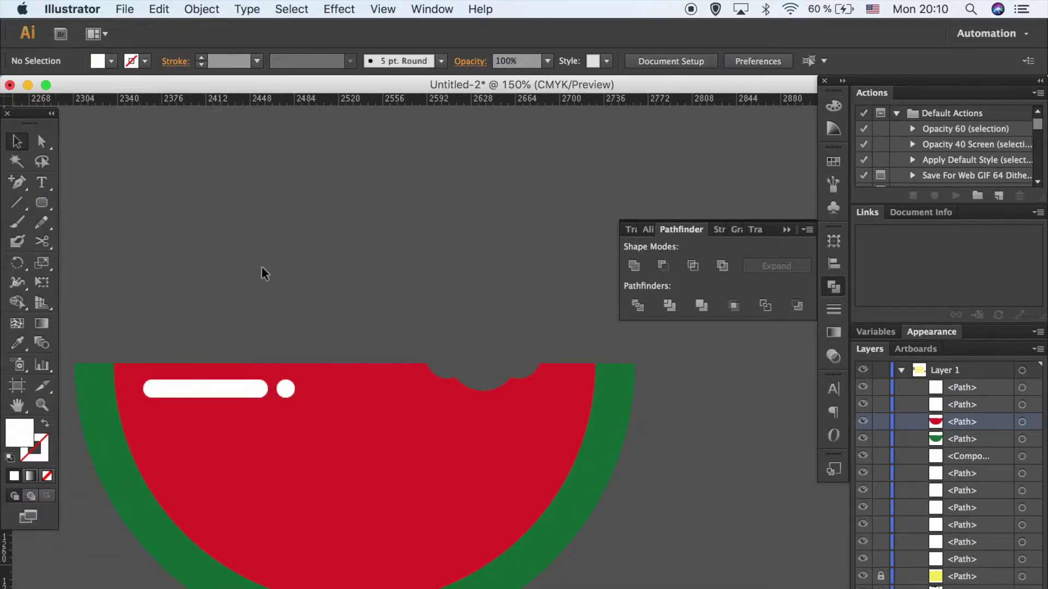
Draw a small ellipse and pull one anchor out to form a teardrop seed.
drag(42, 202, 140, 243)
drag(240, 211, 268, 265)
key(a)
click(369, 299)
key(super+minus)
key(super+minus)
key(super+minus)
key(super+minus)
key(super+minus)
scroll(434, 336, left, 5)
scroll(435, 335, up, 1)
key(i)
key(super+plus)
key(super+plus)
key(super+plus)
key(super+plus)
key(super+plus)
key(super+minus)
Move the seed onto the red flesh and tilt it slightly.
click(414, 263)
mouse_move(368, 247)
mouse_down()
mouse_move(400, 460)
mouse_move(412, 470)
mouse_up()
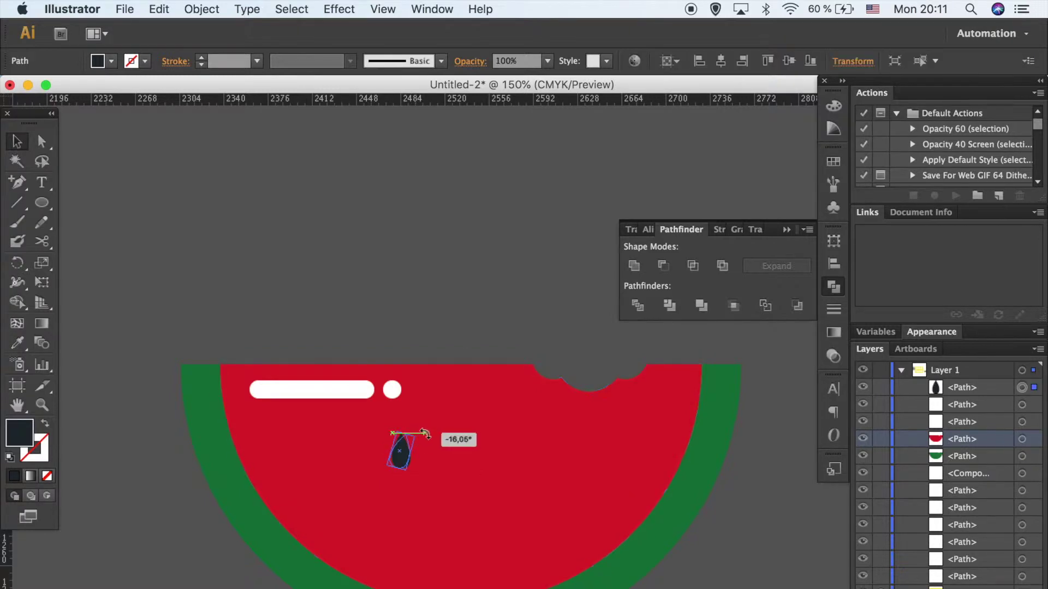
drag(425, 434, 393, 444)
right_click(392, 444)
right_click(404, 416)
Scatter seed copies across the red flesh, enlarging and straightening the bottom seed.
drag(523, 451, 460, 544)
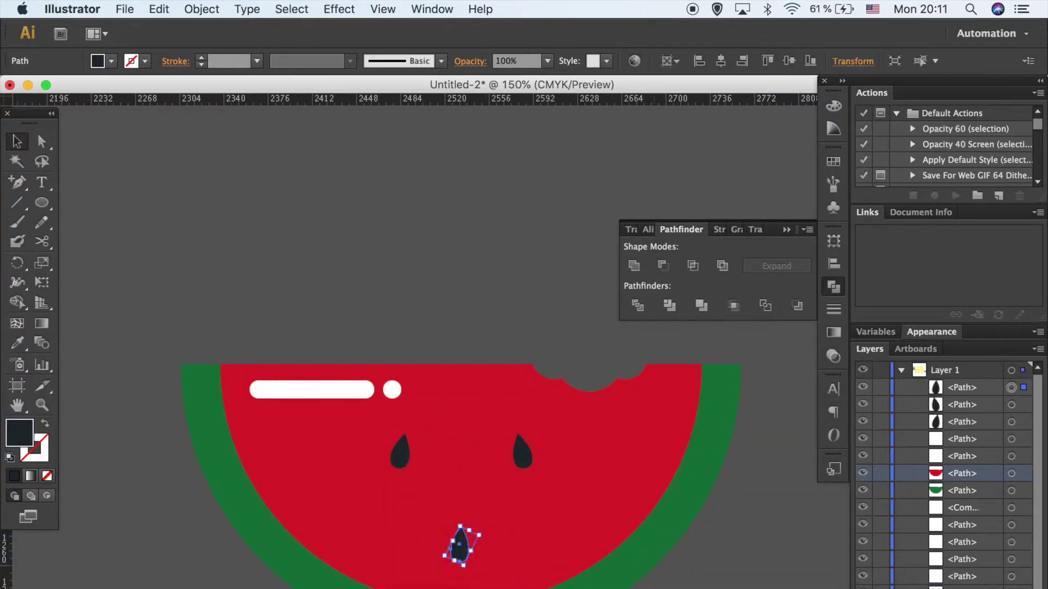
click(460, 568)
drag(522, 452, 460, 544)
mouse_move(521, 460)
mouse_down()
mouse_move(576, 513)
mouse_move(640, 453)
mouse_up()
drag(640, 453, 347, 513)
drag(347, 513, 294, 467)
shift+click(346, 505)
shift+click(576, 504)
shift+click(640, 444)
key(super+minus)
key(super+minus)
key(super+minus)
key(super+minus)
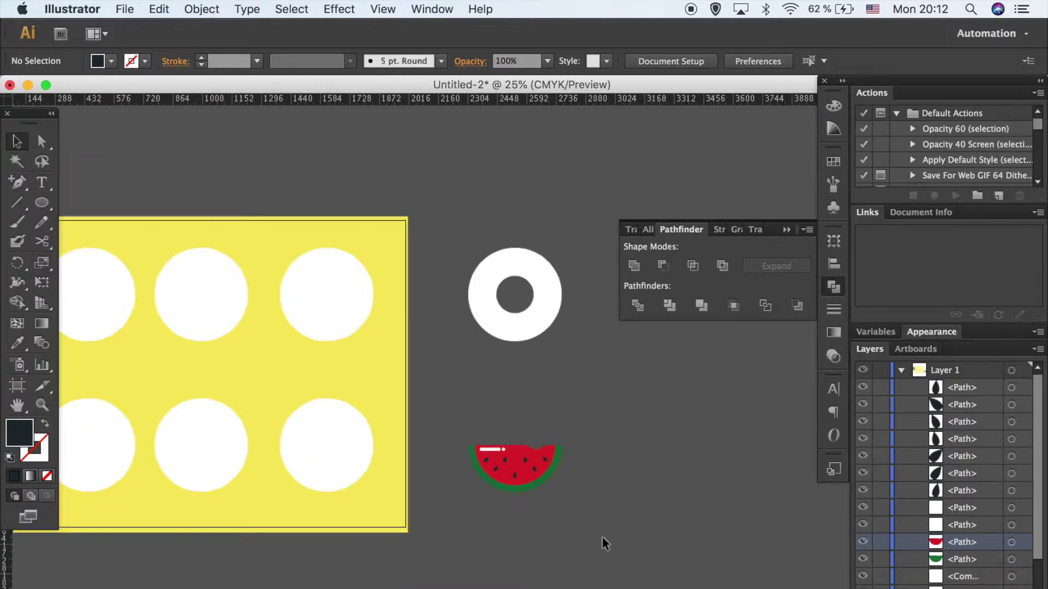
Group the watermelon parts and centre the group on the bottom-left grid circle.
drag(601, 535, 463, 437)
key(super+g)
shift+click(161, 476)
click(833, 264)
click(663, 265)
click(772, 266)
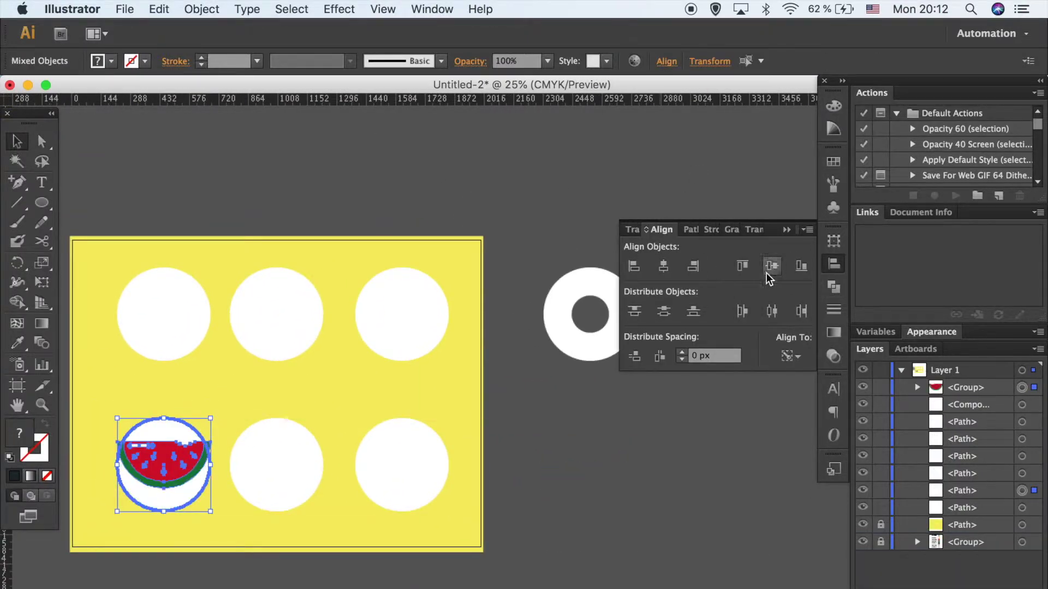
Delete the bottom-left placeholder circle and copy the bottom-middle circle beside the artboard.
click(198, 431)
key(Delete)
scroll(608, 496, right, 2)
scroll(609, 496, up, 1)
drag(227, 526, 538, 551)
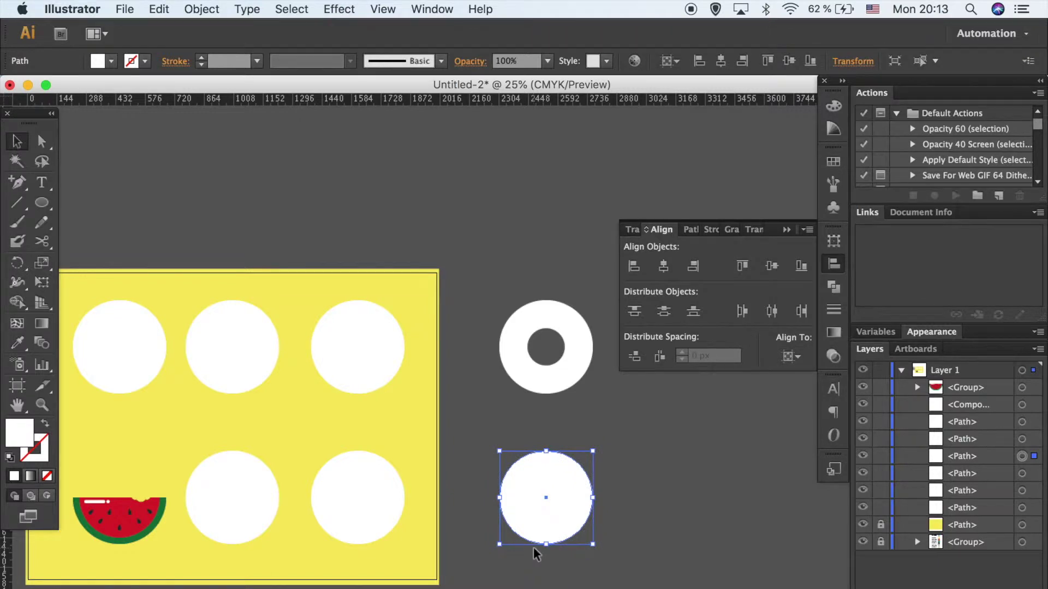
scroll(458, 553, left, 5)
scroll(459, 553, down, 2)
scroll(431, 444, up, 3)
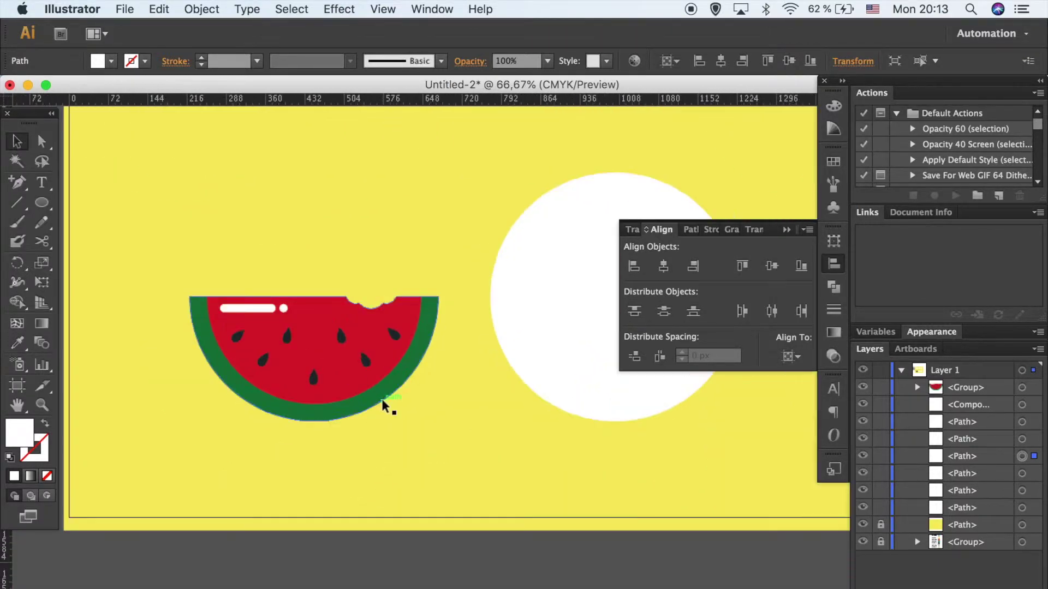
Check the watermelon's fill colours in the swatches, leaving them unchanged.
click(378, 417)
click(111, 60)
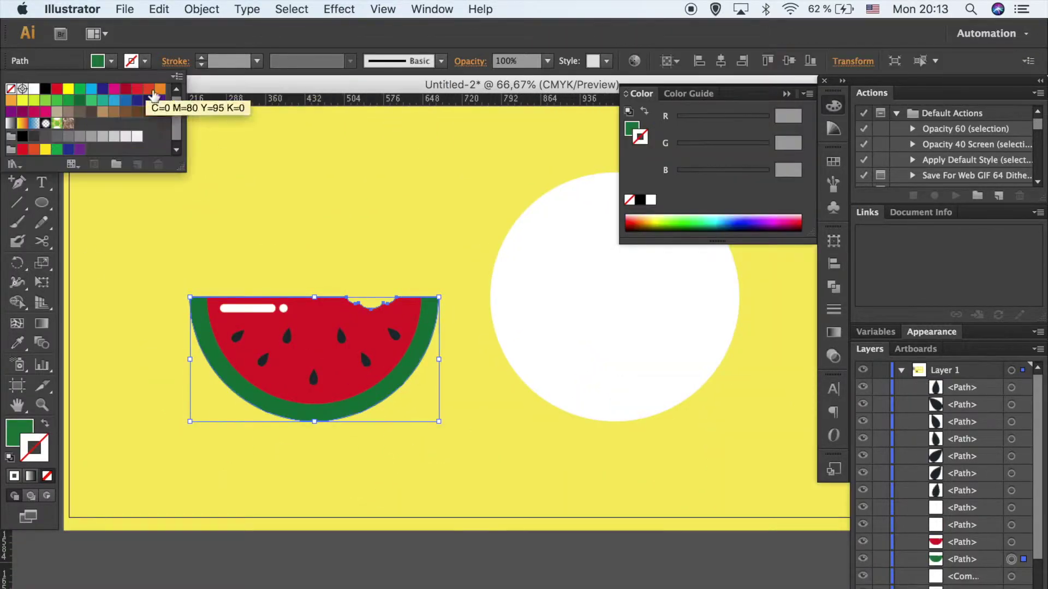
click(221, 277)
click(395, 368)
click(227, 121)
click(311, 327)
click(111, 61)
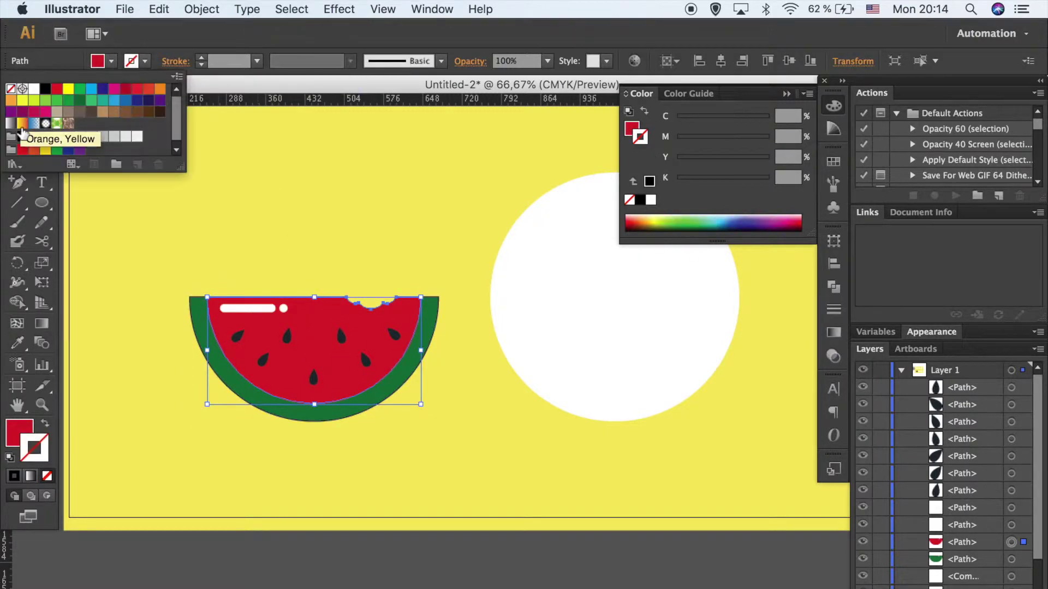
key(Escape)
key(super+shift+a)
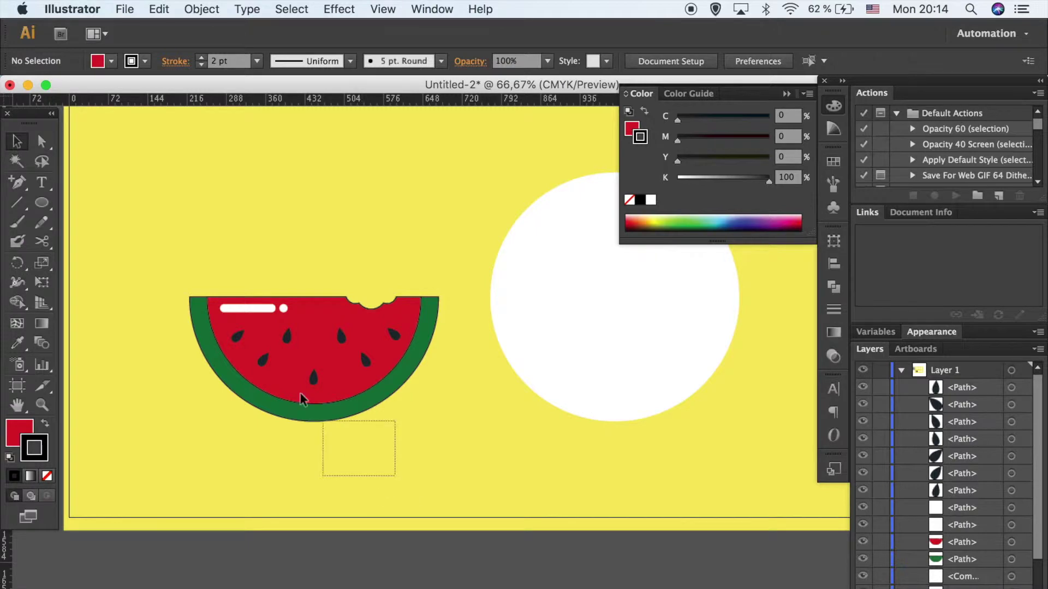
Regroup all the watermelon parts into a single group.
drag(403, 482, 205, 273)
key(super+g)
click(416, 484)
key(super+minus)
key(super+minus)
Fill the spare white circle beside the artboard with light blue.
click(747, 431)
scroll(761, 437, up, 2)
key(i)
click(187, 248)
scroll(615, 526, right, 5)
click(111, 60)
key(Escape)
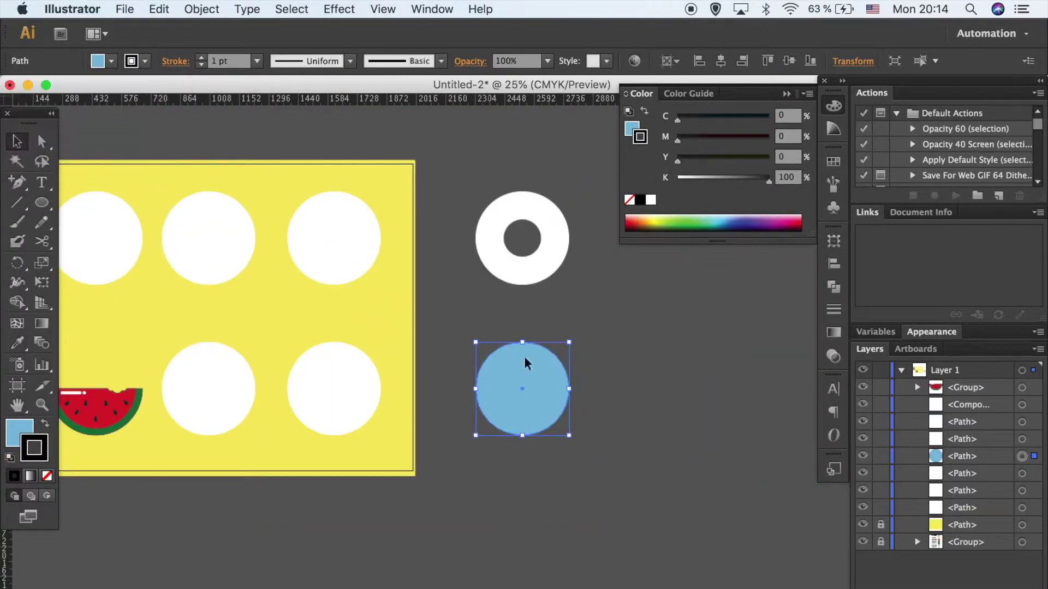
Duplicate the blue circle upward, colour the copy watermelon red, and paste a blue copy in front.
drag(545, 382, 545, 303)
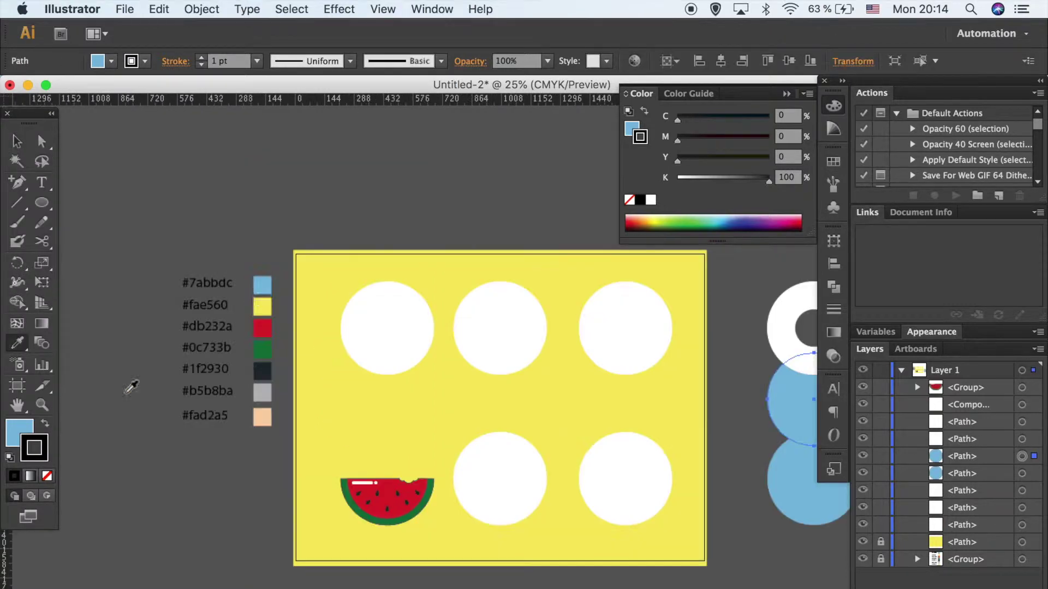
key(i)
click(126, 403)
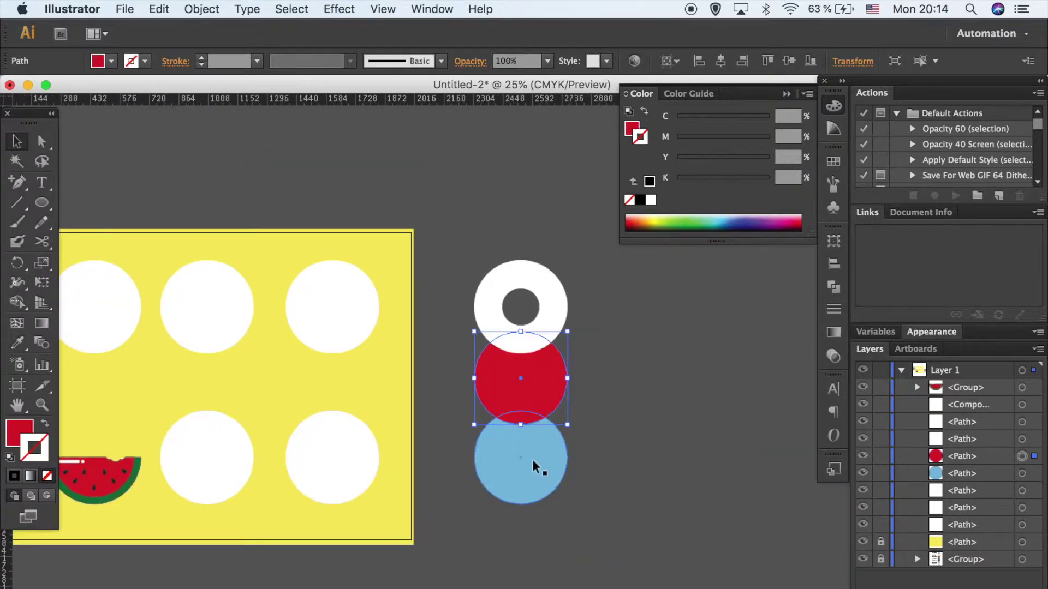
click(534, 466)
key(ctrl+c)
key(ctrl+f)
Clip the red circle with the front blue circle copy to form a cap.
shift+click(542, 379)
right_click(542, 378)
key(Escape)
key(ctrl+7)
key(ctrl+z)
click(544, 397)
shift+click(537, 499)
right_click(536, 499)
click(591, 552)
Review the red-capped circle's stroke colour swatches without changing them.
key(ctrl+plus)
click(697, 477)
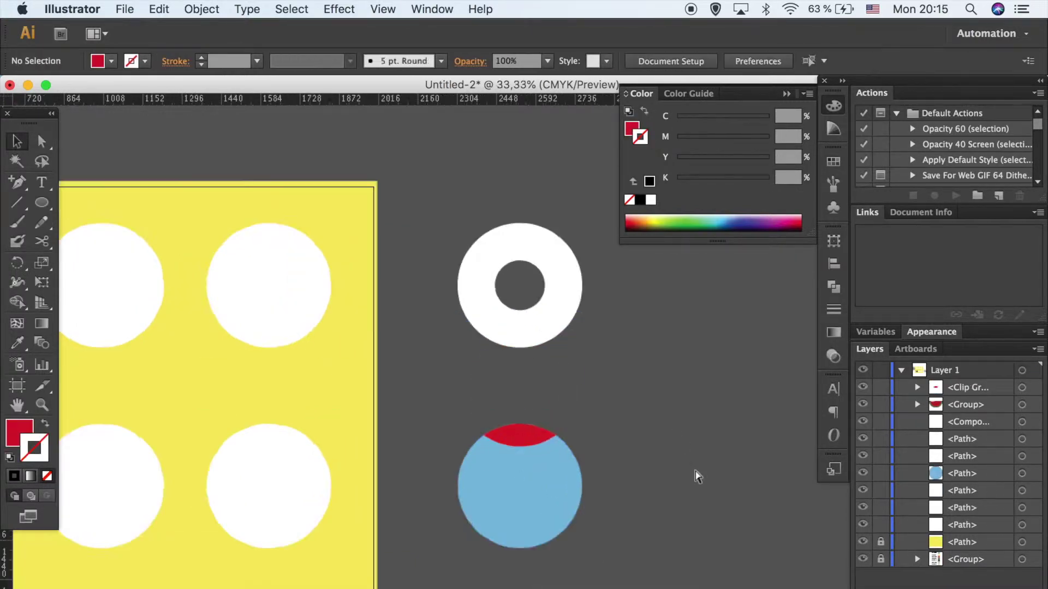
key(ctrl+plus)
click(572, 363)
click(178, 60)
click(36, 140)
click(319, 185)
key(ctrl+z)
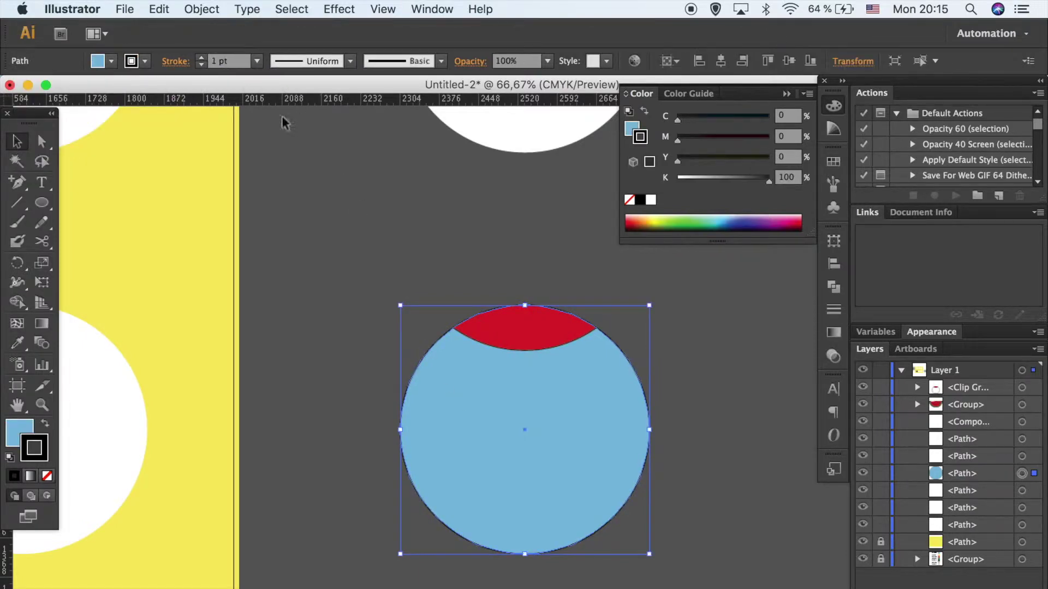
Expand the clipped red cap group into plain shapes with Object > Expand.
click(527, 329)
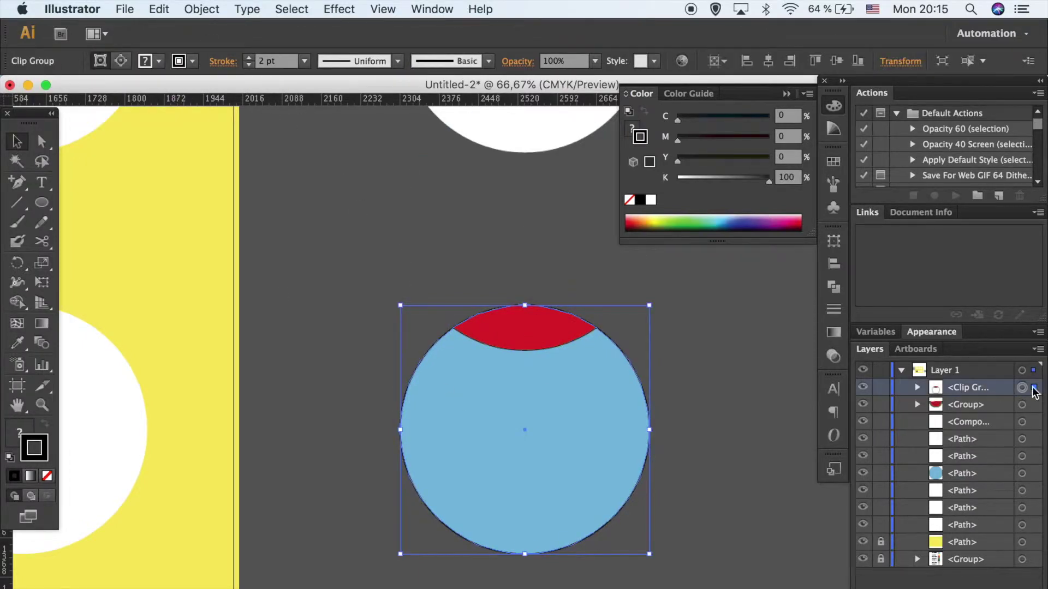
click(201, 9)
click(218, 171)
click(140, 325)
click(435, 273)
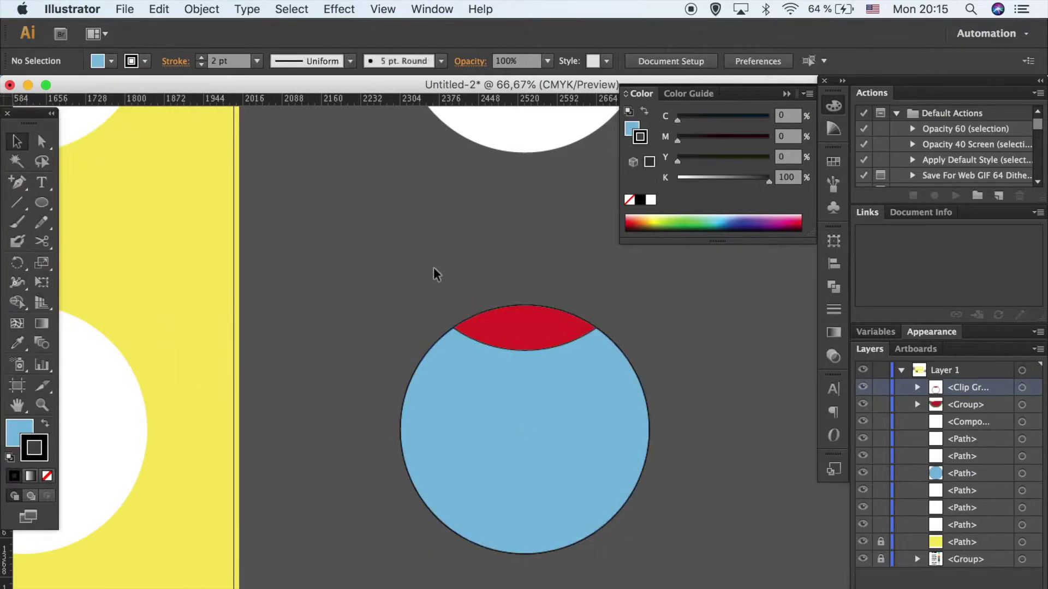
key(ctrl+plus)
key(ctrl+plus)
key(ctrl+plus)
key(ctrl+minus)
key(ctrl+minus)
key(ctrl+minus)
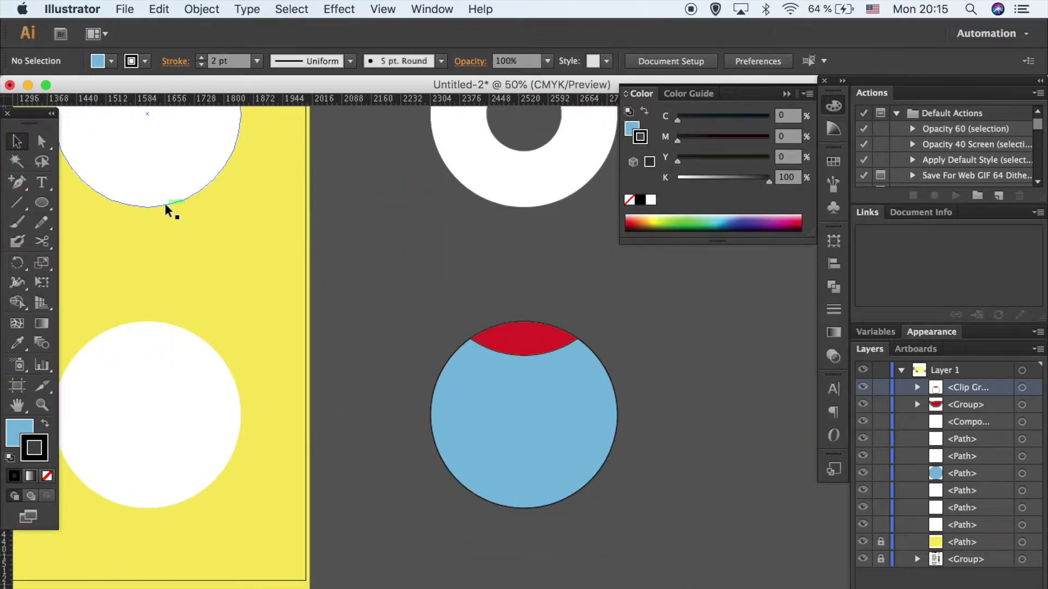
Draw a tall white ellipse over the blue circle as the lens stripe.
click(577, 453)
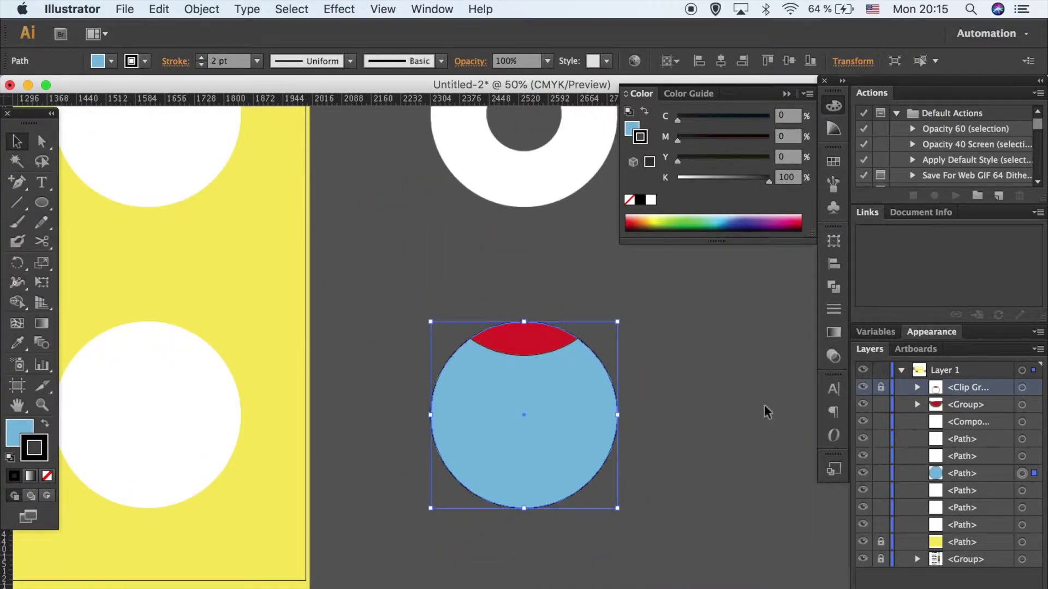
click(44, 203)
drag(502, 284, 572, 535)
double_click(19, 432)
click(21, 330)
key(Return)
Convert the lens's top and bottom anchor points into sharp corners.
key(a)
click(536, 283)
shift+click(537, 533)
click(138, 61)
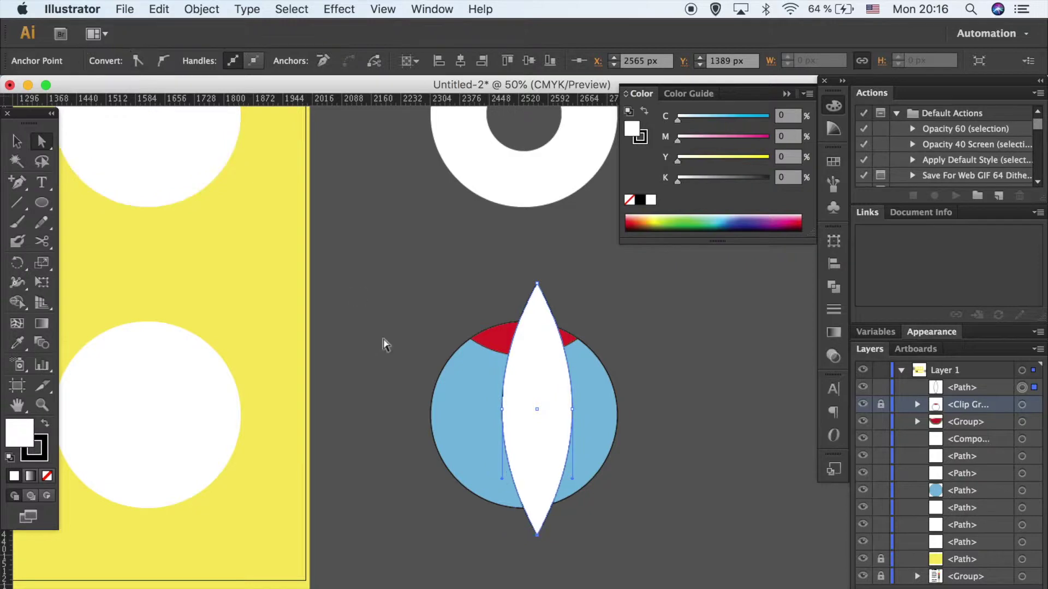
key(ctrl+z)
Centre the lens on the circle, fit its bottom, and widen it to about 212 px.
shift+click(561, 409)
click(666, 61)
click(528, 101)
drag(523, 536, 524, 507)
key(ctrl+shift+a)
click(536, 415)
drag(559, 415, 571, 415)
click(689, 538)
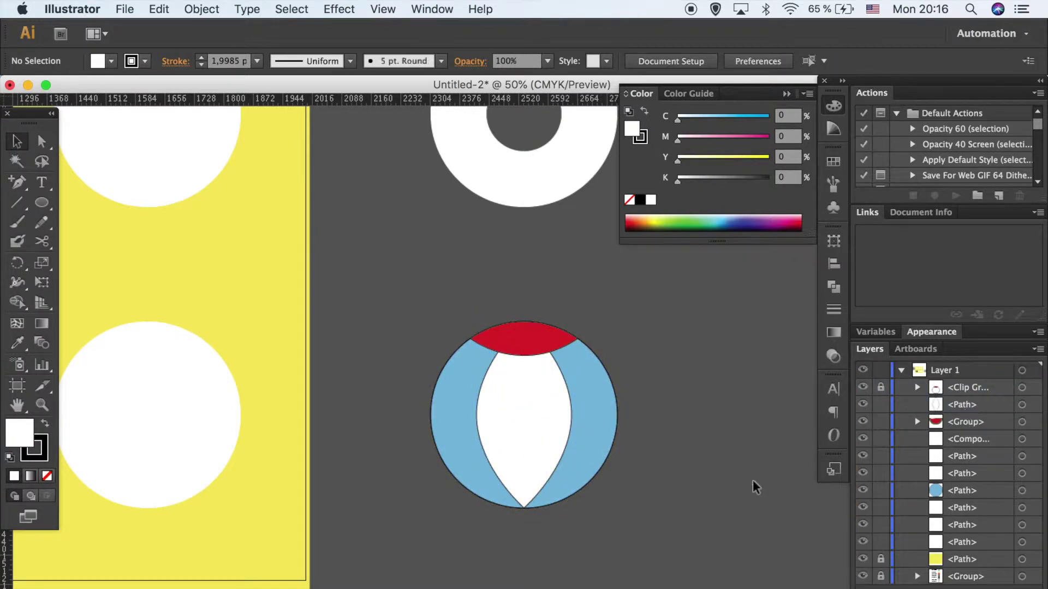
click(546, 404)
drag(568, 415, 567, 419)
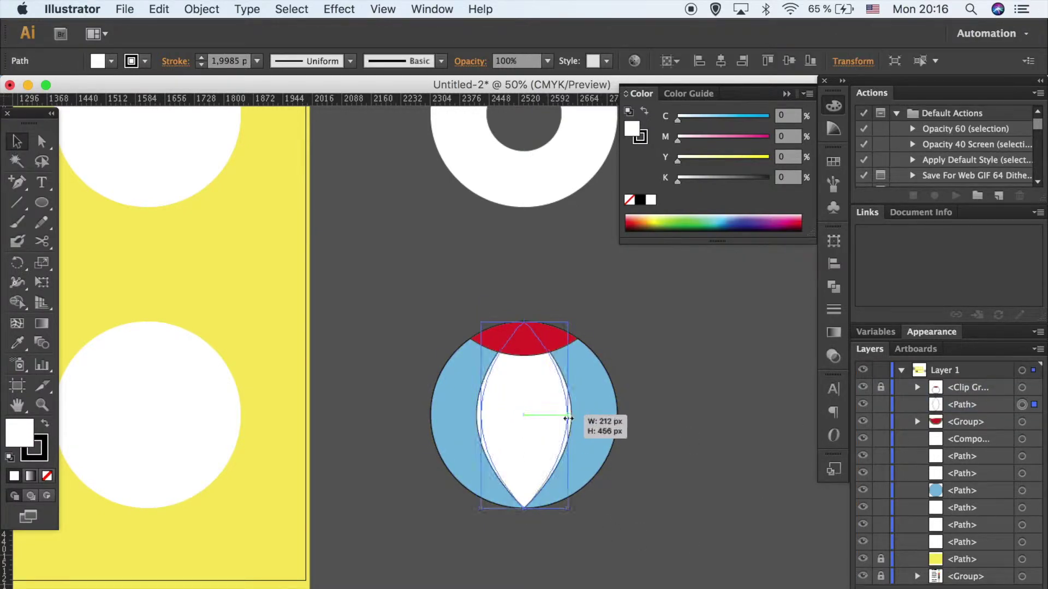
click(573, 554)
Group the beach ball and centre it on the artboard's top-left grid circle.
key(ctrl+minus)
key(ctrl+minus)
click(503, 368)
key(ctrl+g)
shift+click(310, 307)
click(667, 61)
click(499, 105)
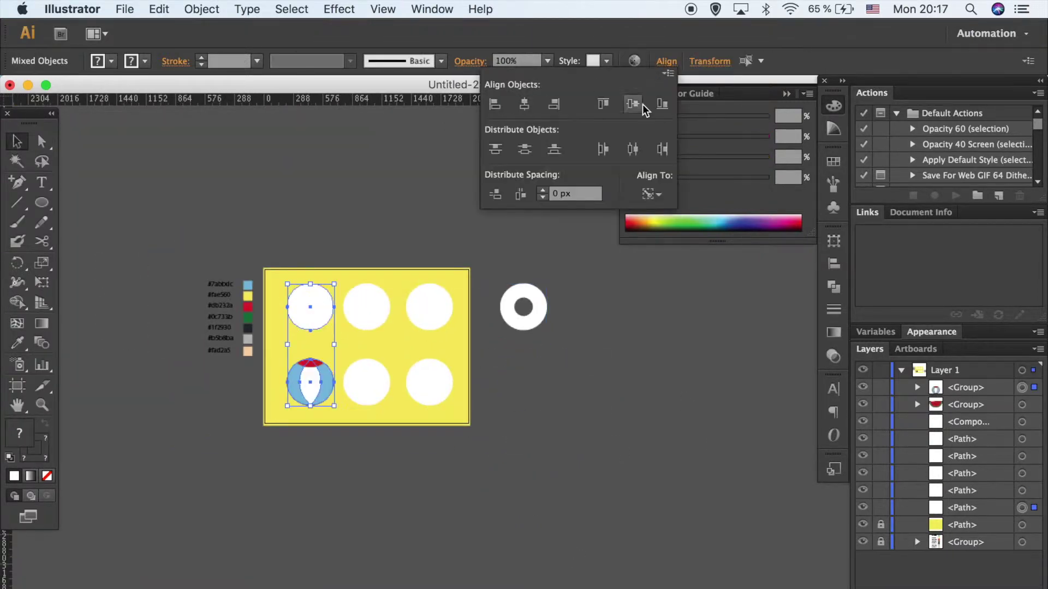
click(600, 105)
Delete the white placeholder circle behind the beach ball.
click(573, 420)
click(1034, 456)
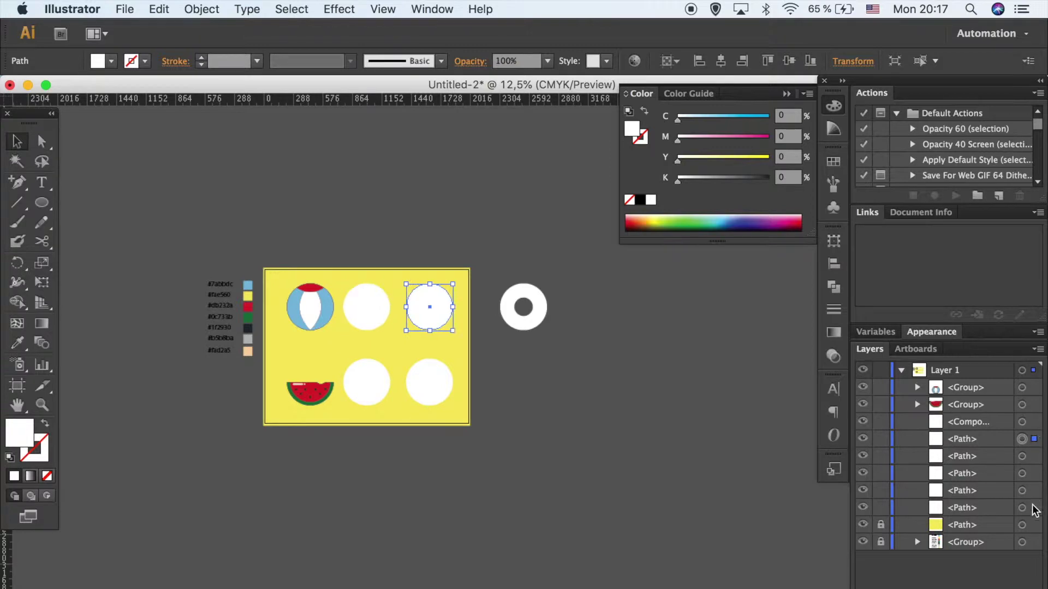
key(Delete)
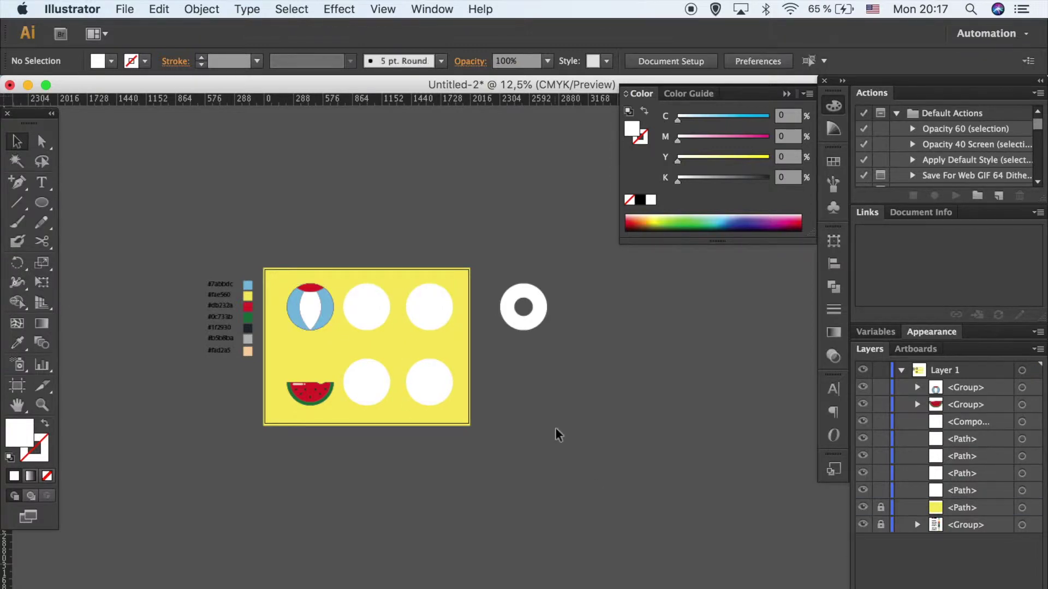
key(ctrl+plus)
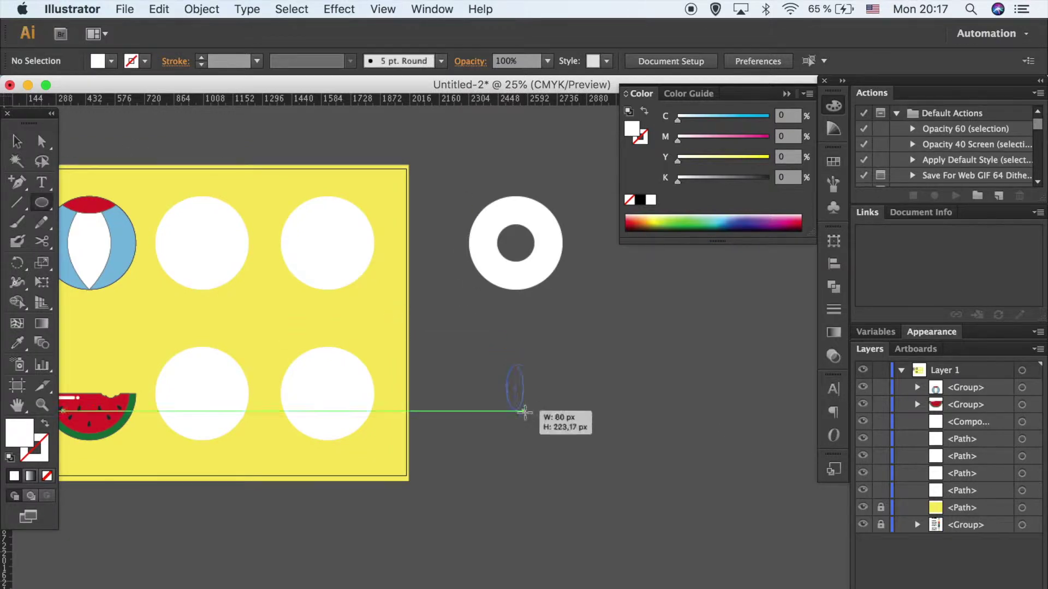
Draw a tall rounded popsicle body, a small rounded bar, and a scoop circle above it.
drag(41, 202, 74, 202)
drag(502, 366, 538, 439)
drag(562, 394, 609, 403)
click(42, 202)
click(119, 241)
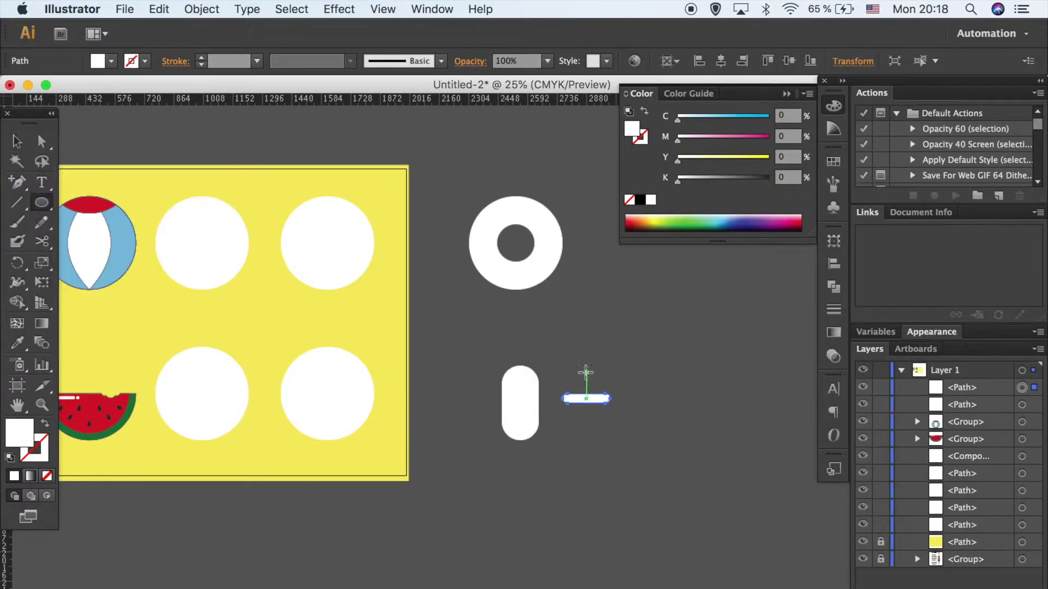
drag(564, 349, 599, 390)
click(643, 446)
Draw a thin rounded stick and centre it under the popsicle body.
click(41, 202)
click(118, 224)
drag(521, 447, 526, 468)
key(v)
shift+click(520, 393)
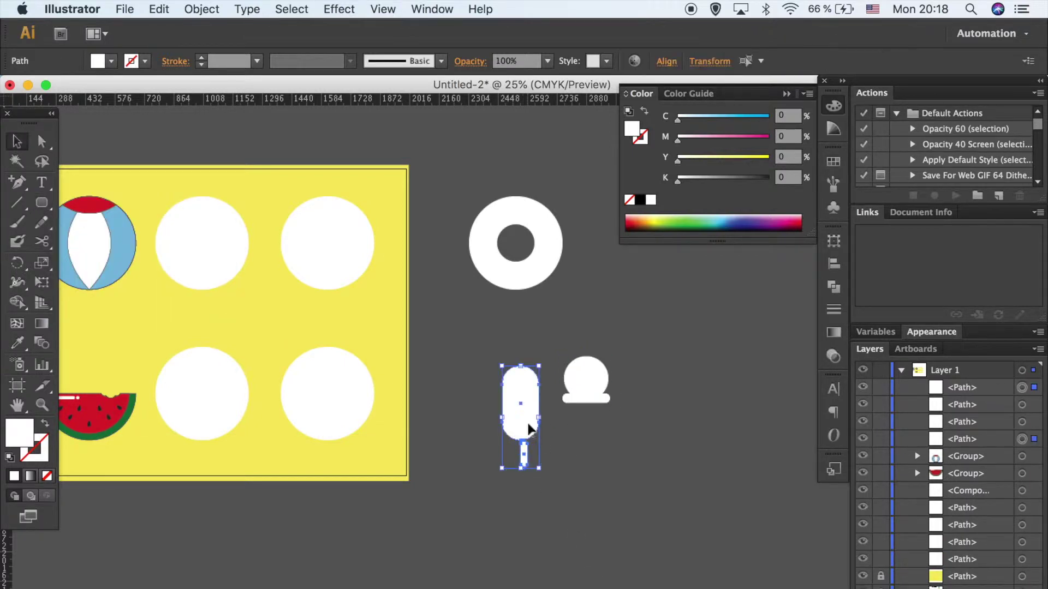
click(666, 60)
click(577, 453)
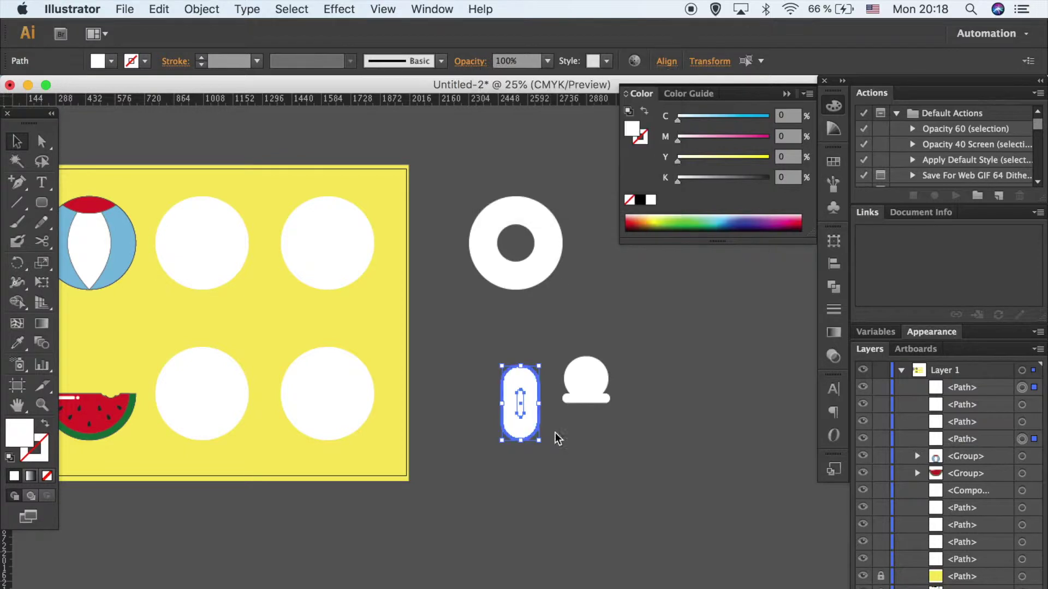
drag(521, 394, 520, 407)
click(551, 406)
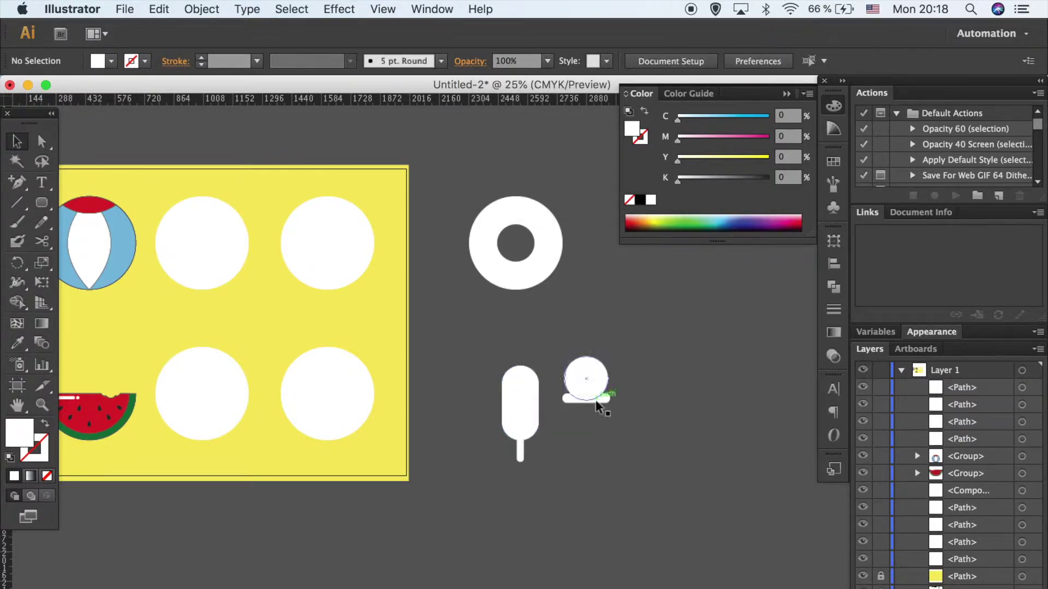
Add a guide at the stick's bottom, lower the scoop, and shape a triangular cone beneath it.
drag(554, 496, 551, 460)
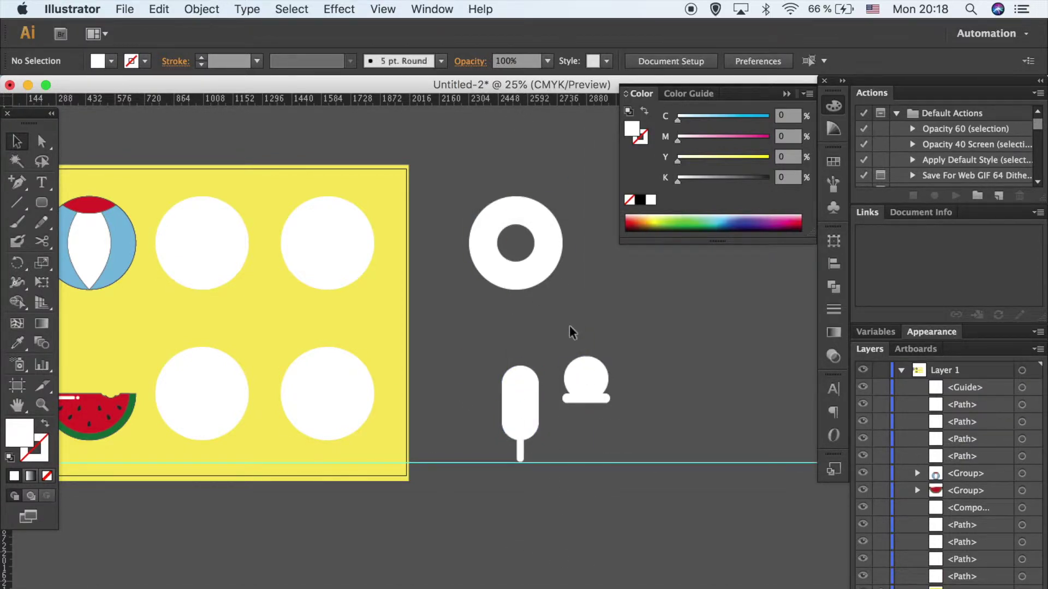
click(573, 376)
key(shift+Down)
key(shift+Down)
key(shift+Down)
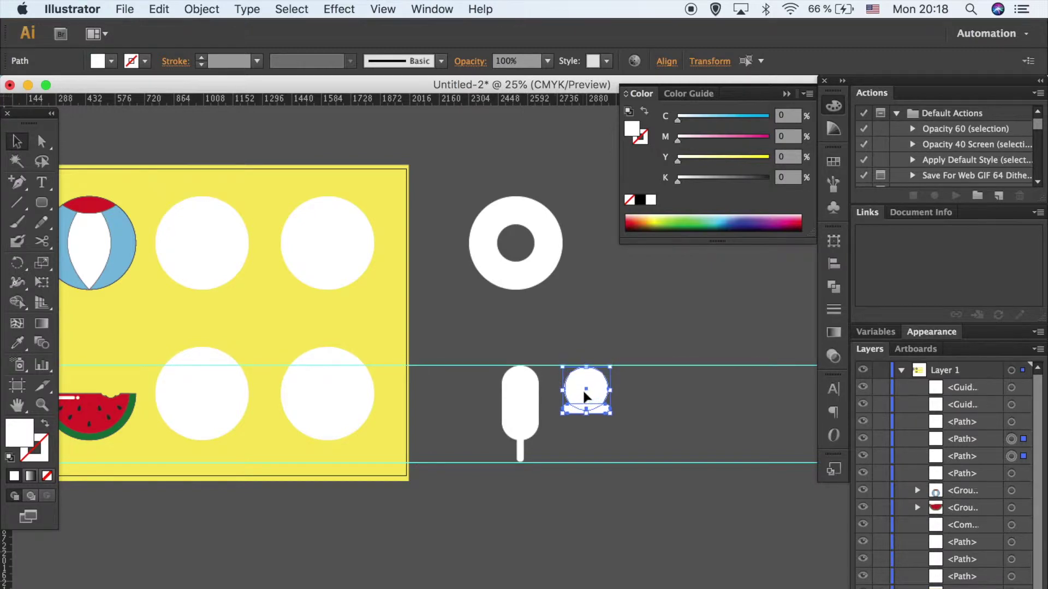
drag(42, 203, 129, 259)
click(523, 309)
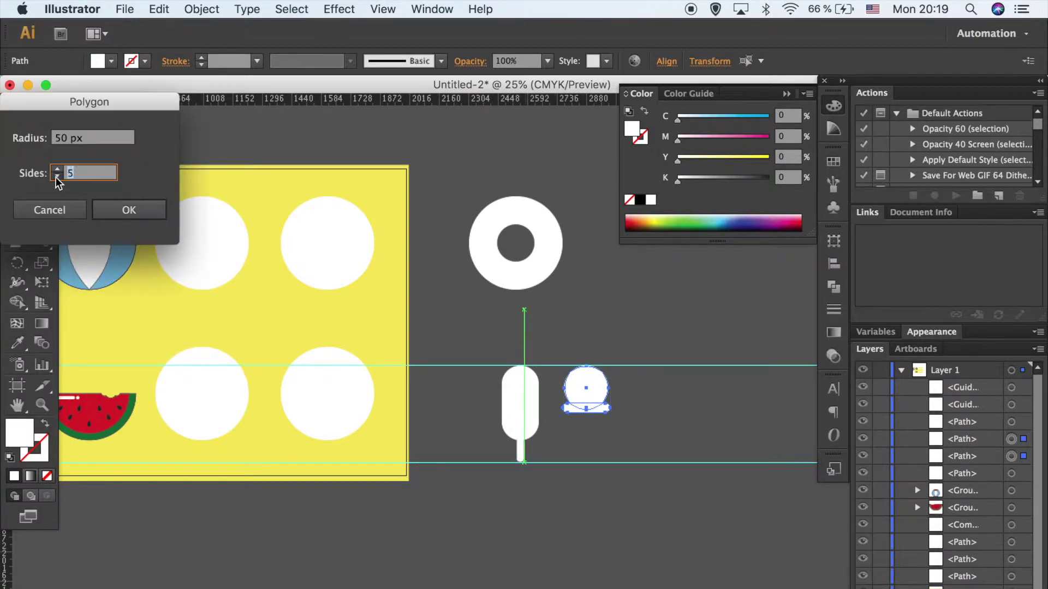
key(Return)
key(v)
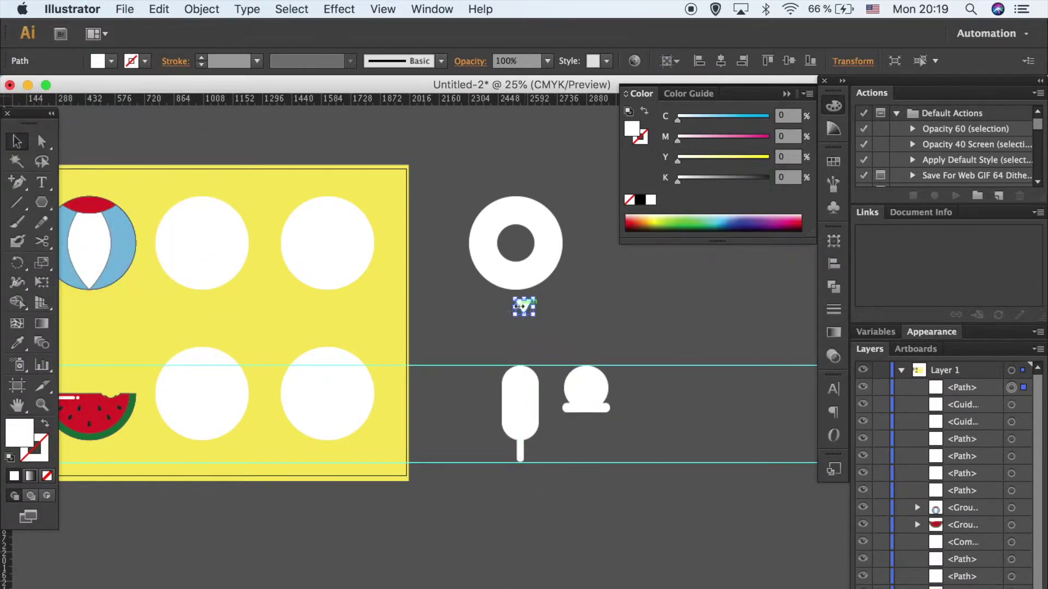
mouse_move(523, 306)
mouse_down()
mouse_move(585, 420)
mouse_move(603, 421)
mouse_move(586, 461)
mouse_move(538, 446)
mouse_up()
click(597, 513)
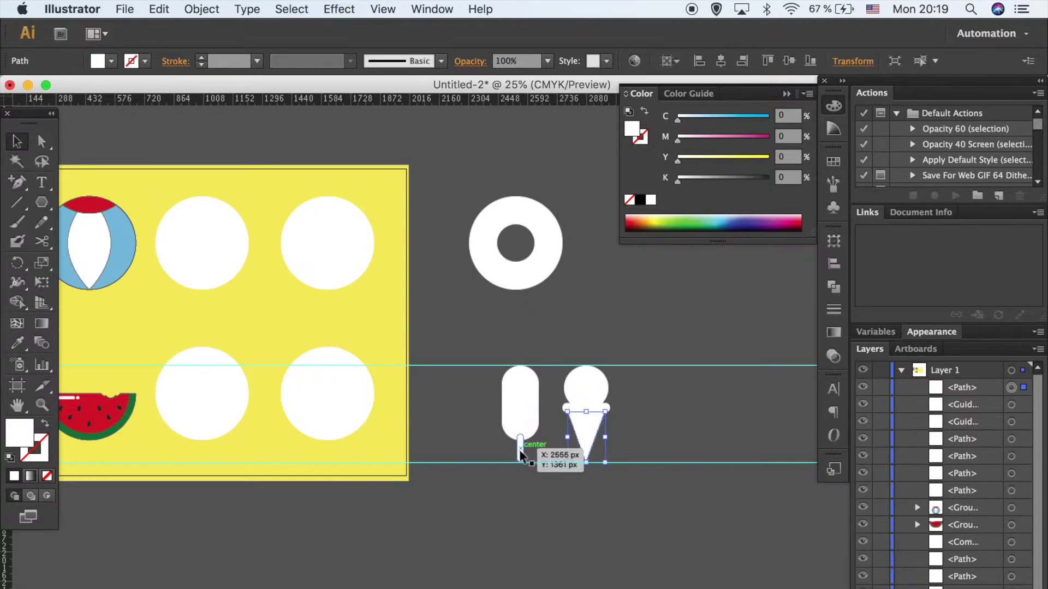
Fill the stick and cone with the peach swatch, then select the scoop with its base.
key(ctrl+minus)
key(i)
click(173, 375)
key(v)
click(587, 426)
key(ctrl+plus)
key(ctrl+plus)
key(ctrl+plus)
shift+click(709, 509)
key(ctrl+minus)
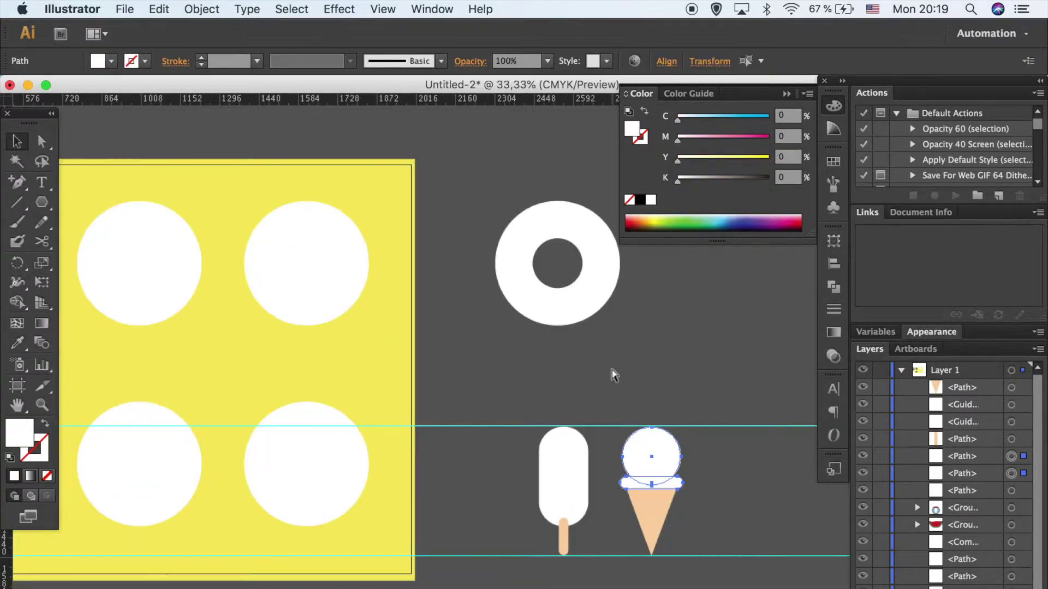
Colour the ice cream scoop with the sampled light blue swatch.
key(ctrl+minus)
key(i)
click(123, 272)
scroll(130, 266, left, 2)
Send the popsicle stick behind the popsicle and adjust the cone's stacking order.
key(v)
click(729, 528)
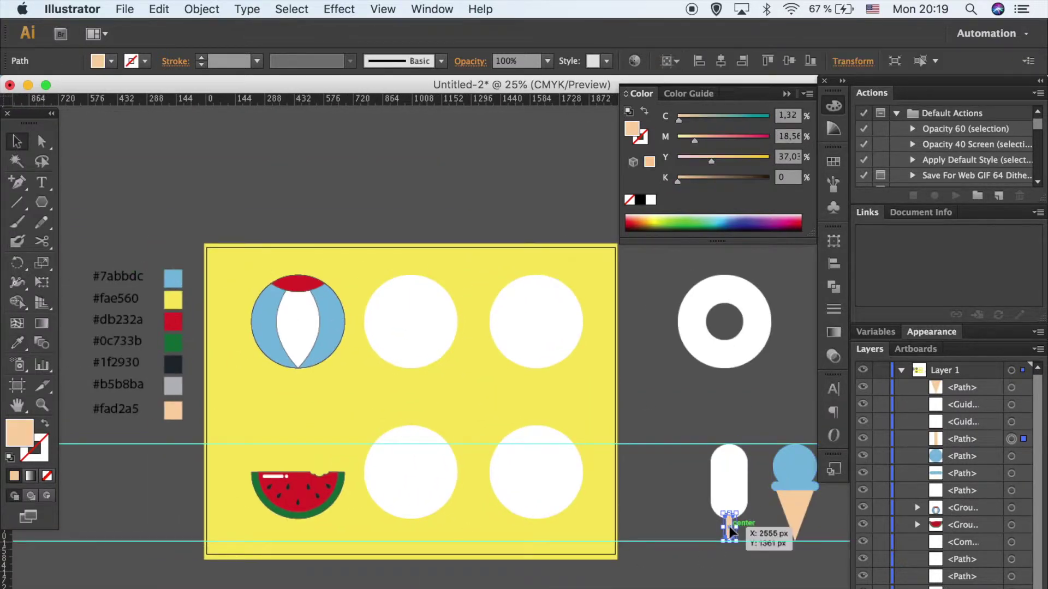
right_click(729, 528)
click(616, 587)
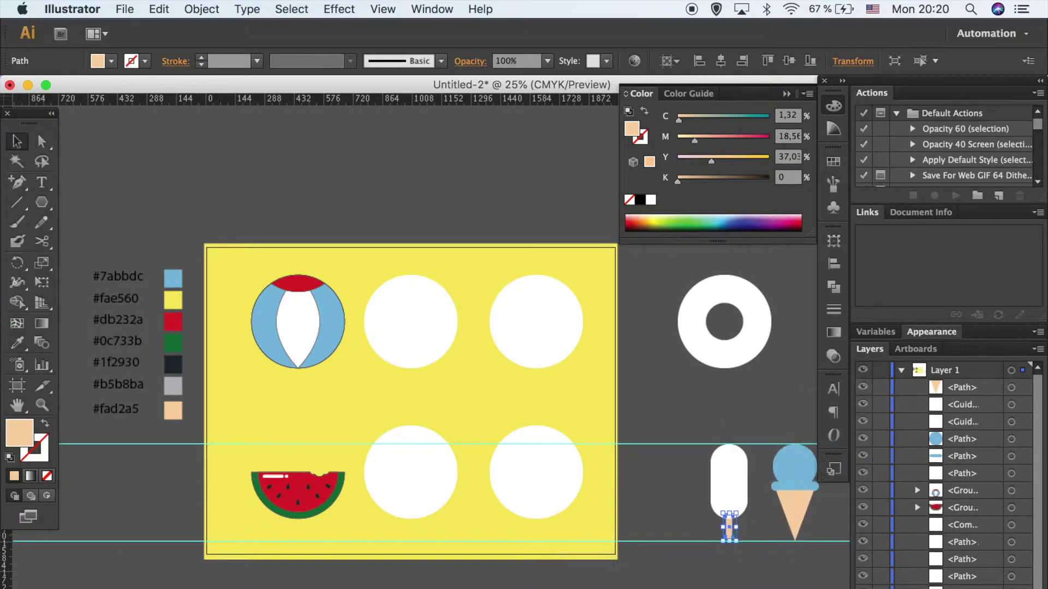
scroll(691, 518, right, 3)
click(692, 518)
right_click(691, 518)
Give the ice cream scoop a black outline.
click(722, 480)
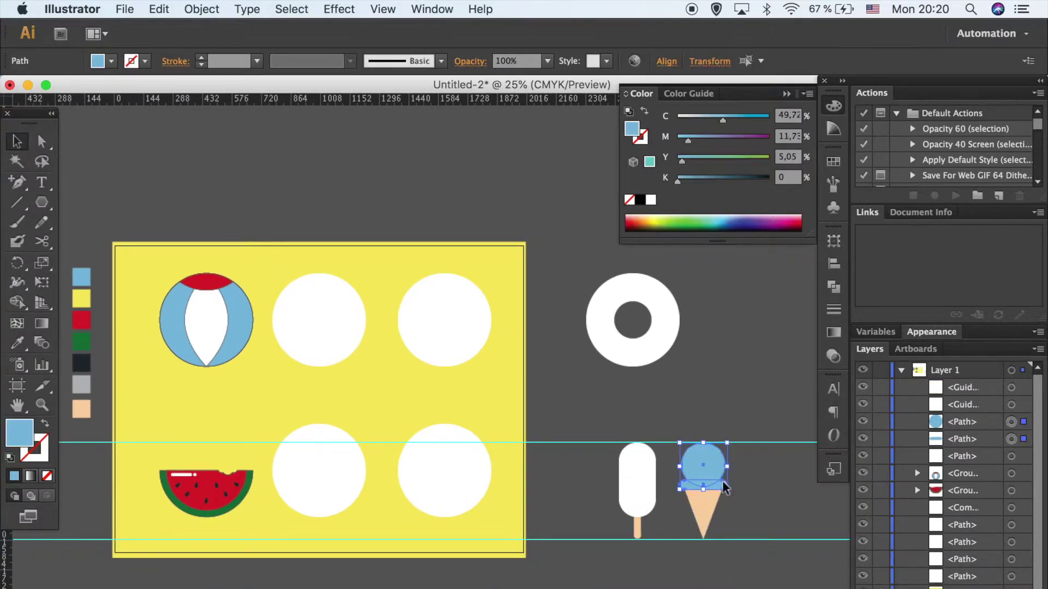
click(834, 287)
click(111, 61)
click(22, 136)
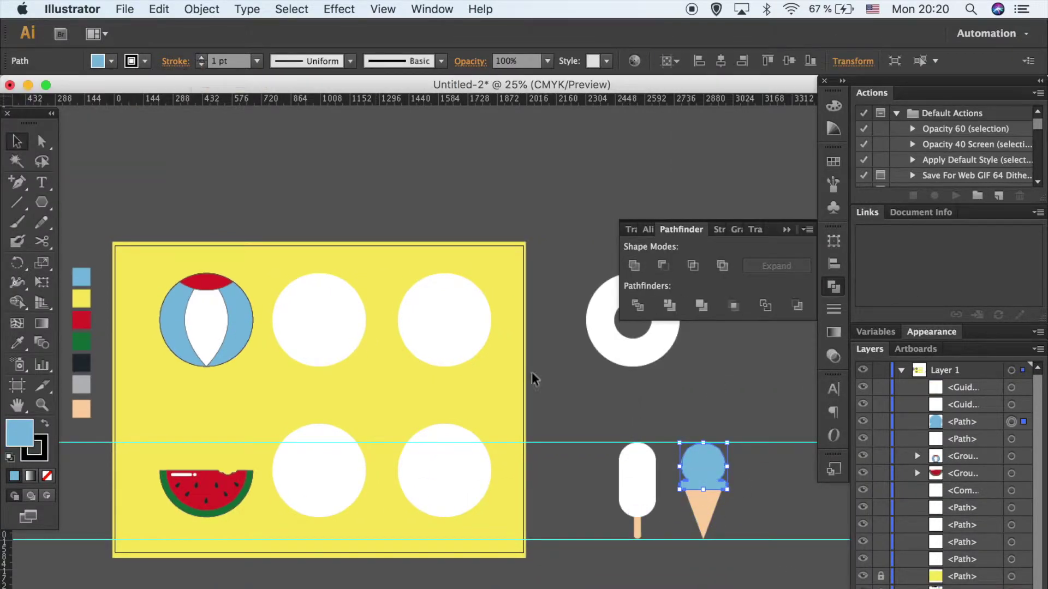
click(691, 523)
key(ctrl+1)
scroll(762, 527, right, 5)
Add 2 pt black outlines to the cone and popsicle stick, then deselect.
click(594, 437)
click(144, 61)
click(46, 94)
click(333, 514)
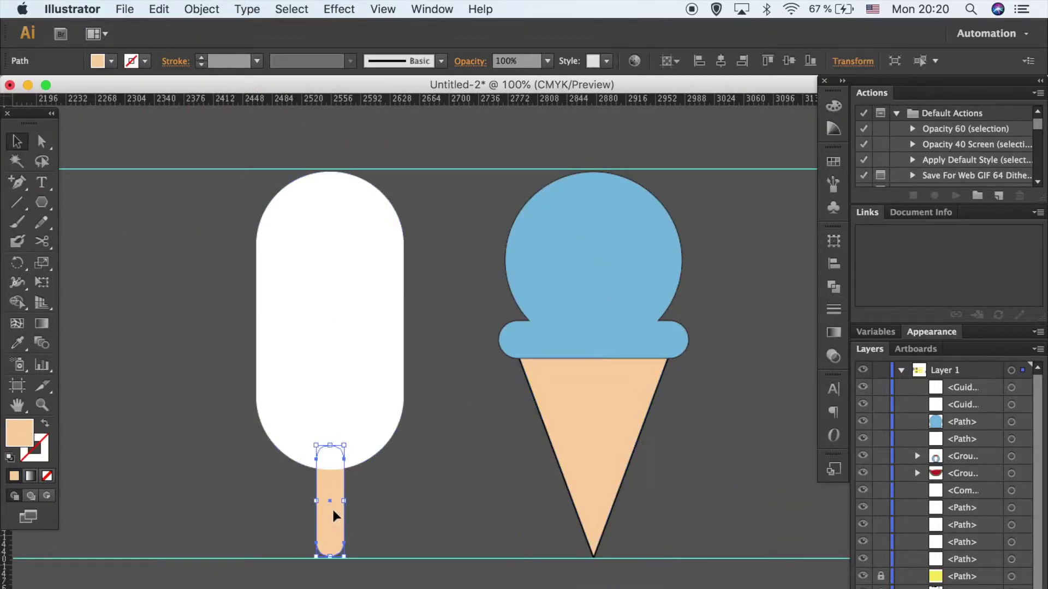
click(555, 287)
click(329, 511)
click(490, 435)
click(20, 185)
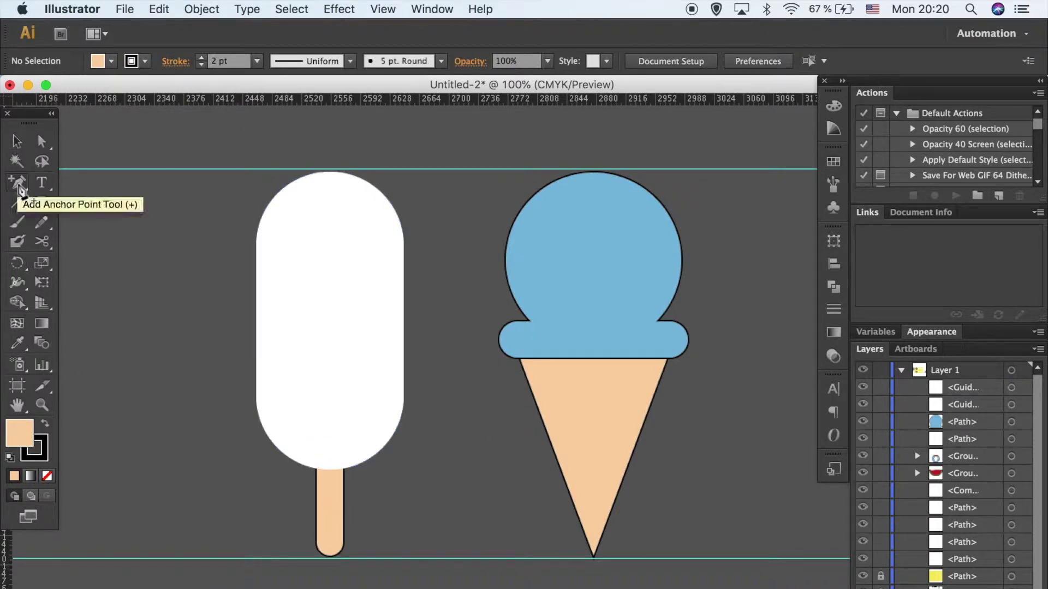
Draw a peach rectangle stretched over the popsicle top.
key(m)
drag(413, 255, 434, 266)
key(p)
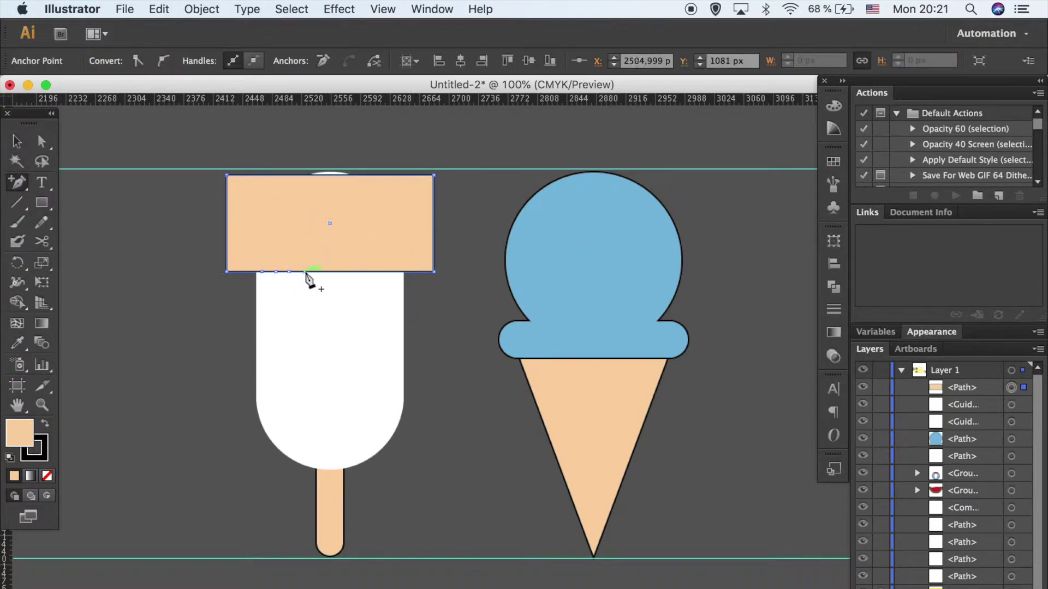
drag(329, 175, 330, 157)
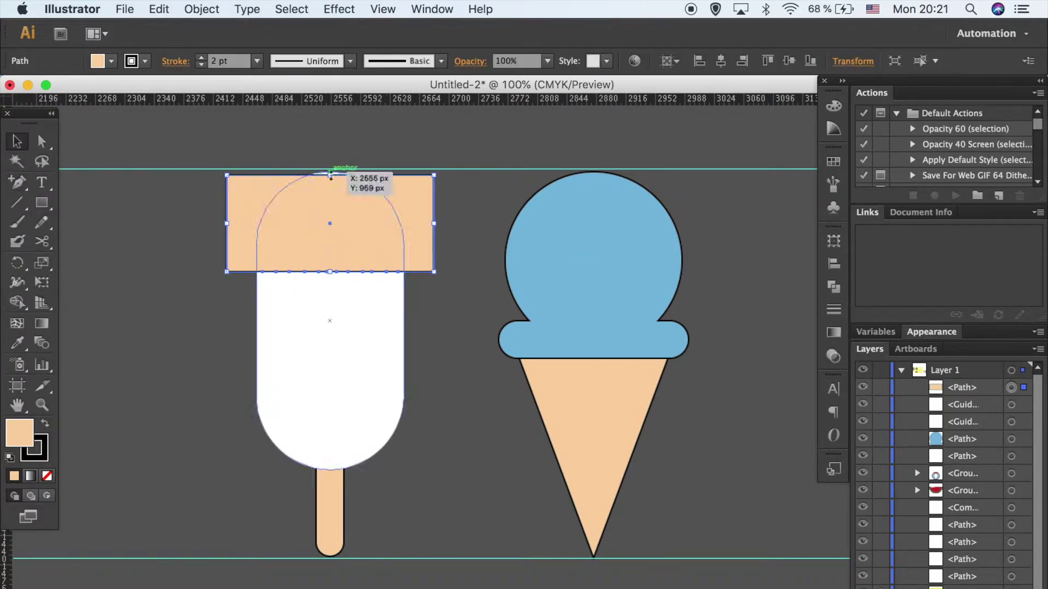
Pull points on the rectangle's bottom edge down into wavy drips.
key(a)
drag(275, 271, 279, 279)
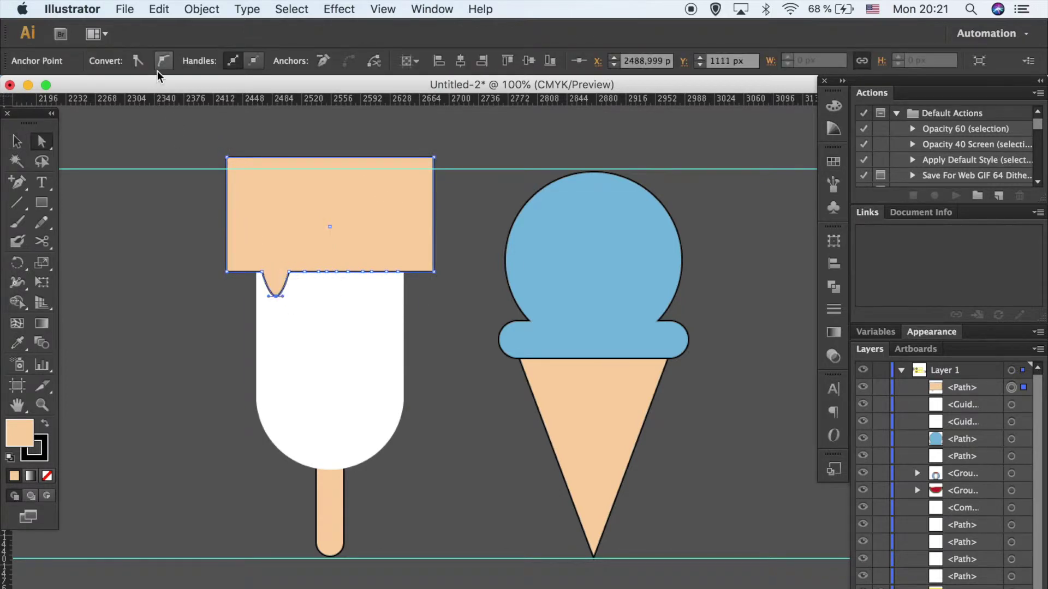
click(304, 271)
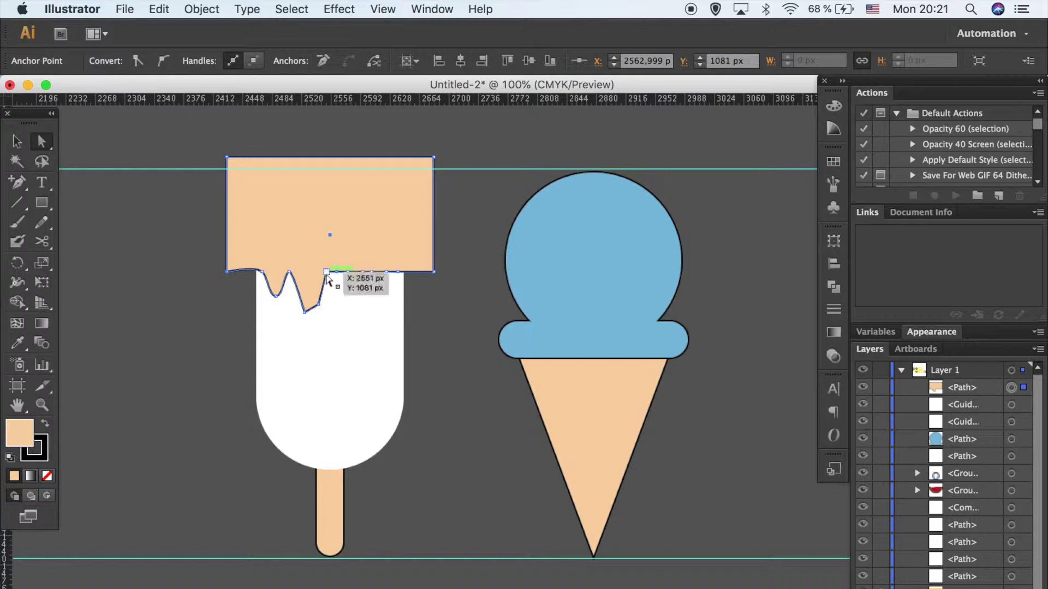
mouse_move(371, 272)
mouse_down()
mouse_move(371, 287)
mouse_move(398, 287)
mouse_up()
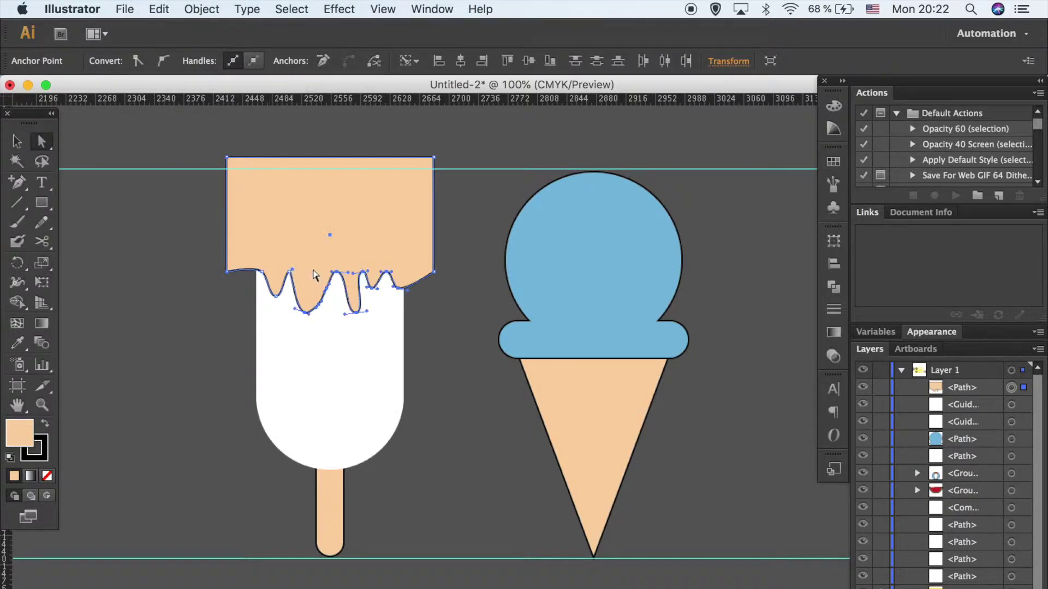
click(443, 420)
click(319, 306)
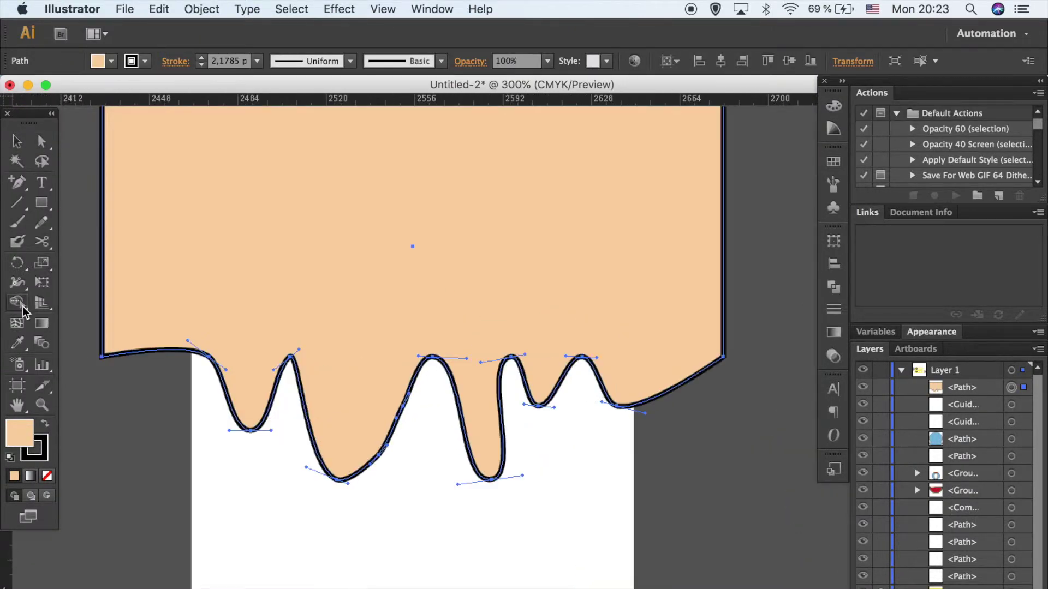
click(41, 222)
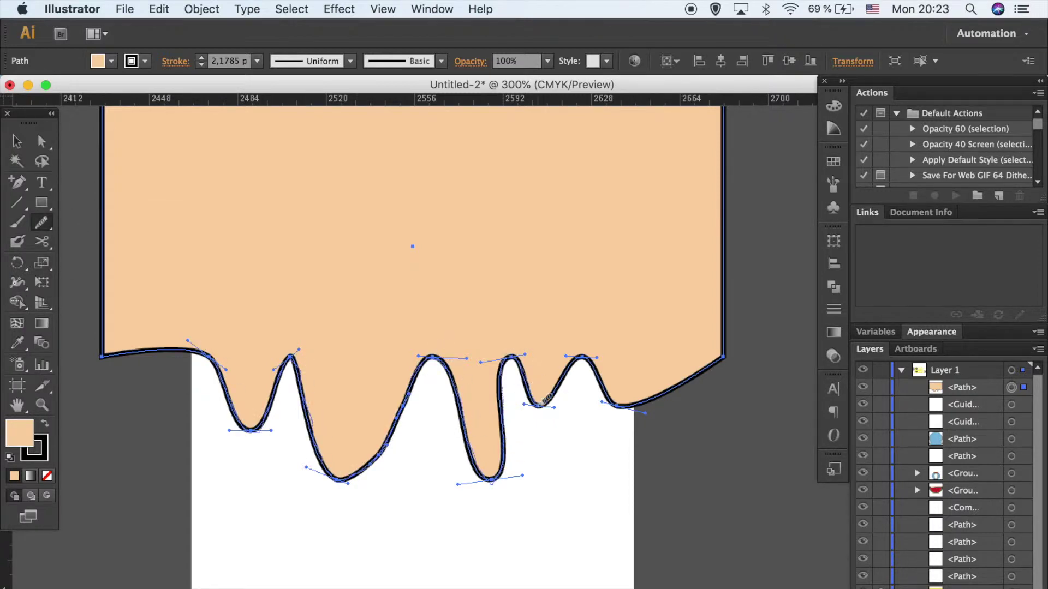
key(i)
key(super+1)
key(super+minus)
key(super+minus)
key(super+minus)
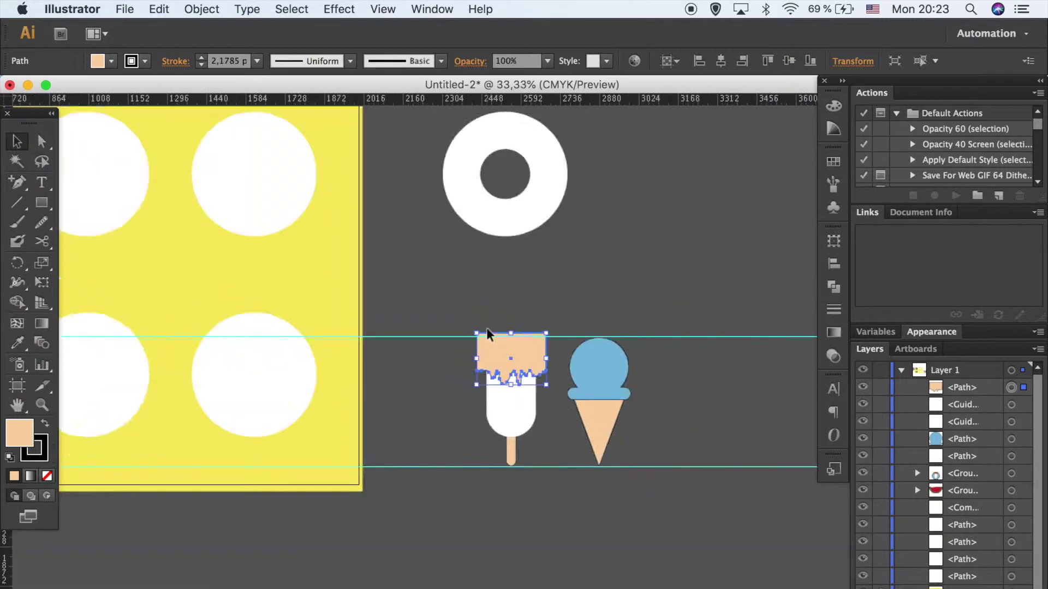
Colour the drip shape red and clip it inside the white popsicle body.
click(149, 256)
click(507, 550)
key(super+1)
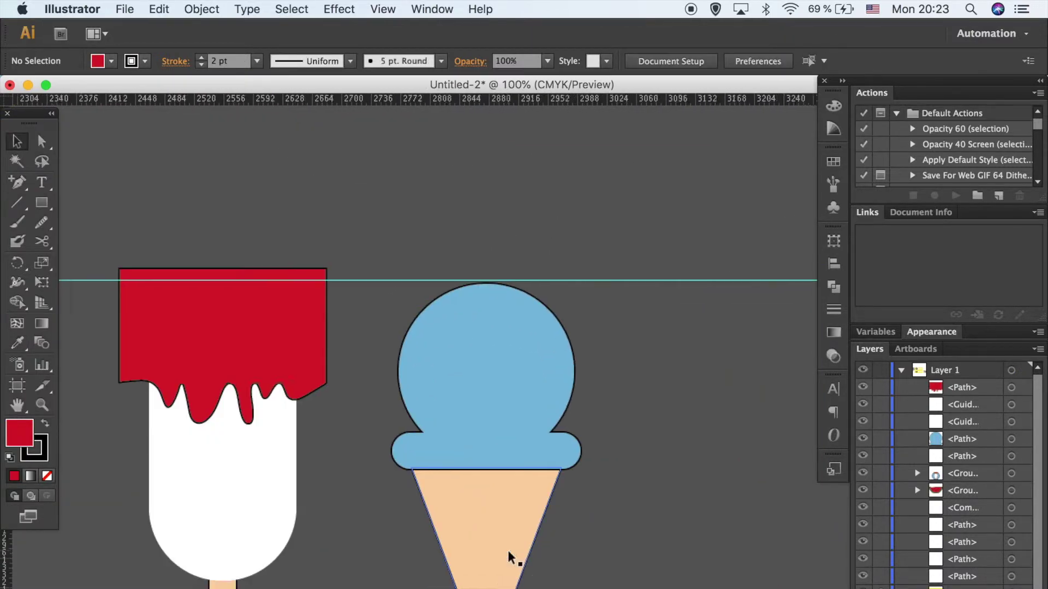
click(311, 394)
key(super+shift+bracketright)
shift+click(398, 265)
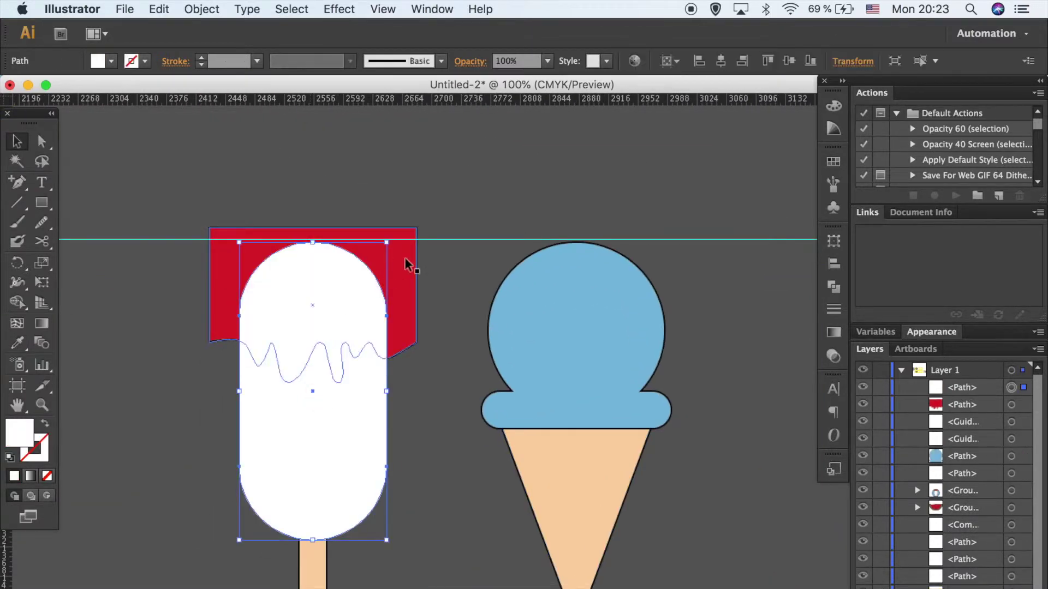
right_click(404, 264)
click(469, 398)
Place a no-fill copy of the popsicle outline on top of the clipped drips.
click(427, 196)
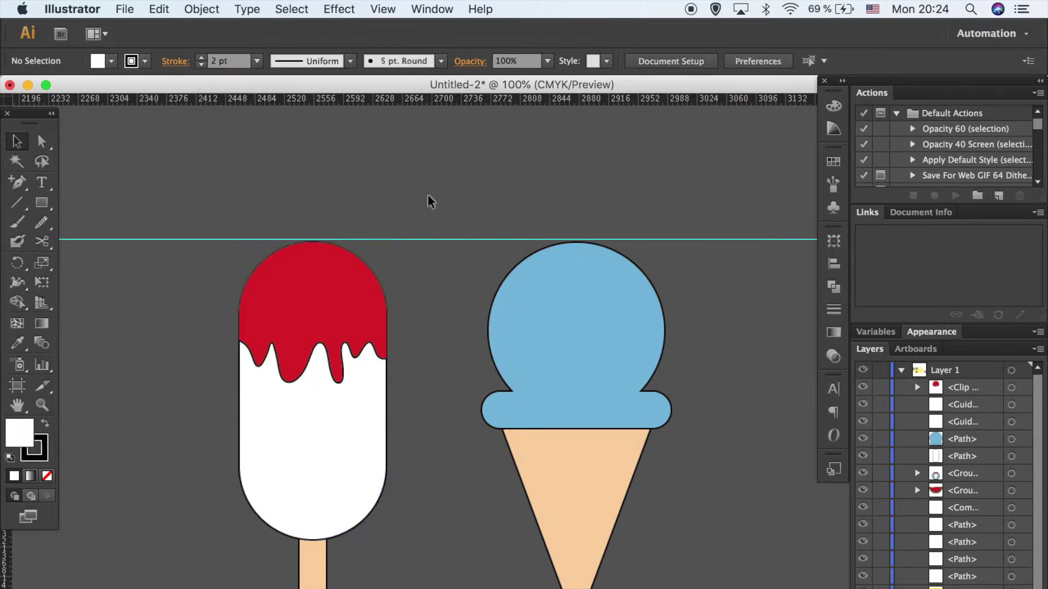
key(super+equal)
key(super+equal)
click(290, 385)
scroll(290, 378, down, 5)
click(464, 389)
key(super+1)
click(361, 418)
key(super+shift+bracketright)
key(slash)
Deselect and scroll around to review the red dripping popsicle top.
click(224, 481)
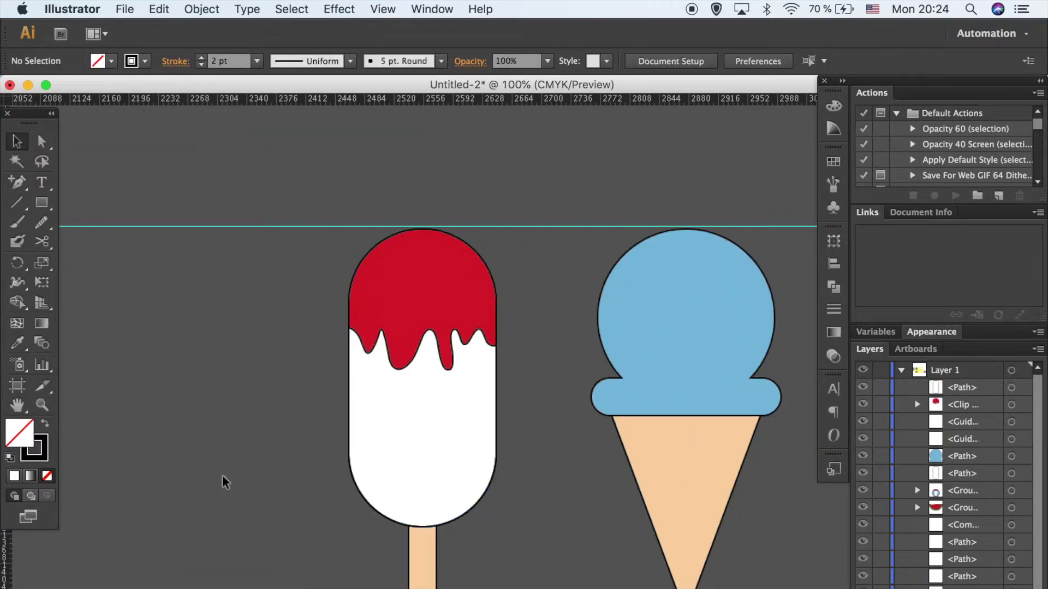
scroll(689, 432, up, 3)
scroll(656, 435, down, 2)
scroll(657, 435, up, 3)
scroll(657, 435, up, 3)
scroll(655, 433, down, 13)
scroll(654, 431, up, 3)
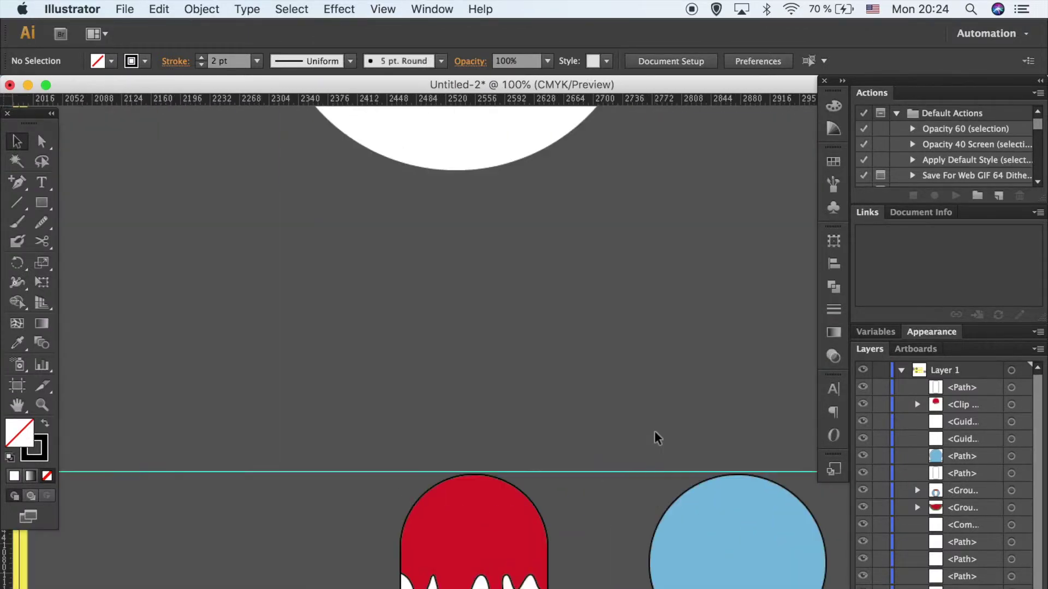
scroll(653, 430, up, 2)
Paint a curved 2 pt white highlight on the popsicle's red top.
click(111, 60)
click(39, 90)
drag(279, 290, 304, 244)
key(super+z)
click(441, 60)
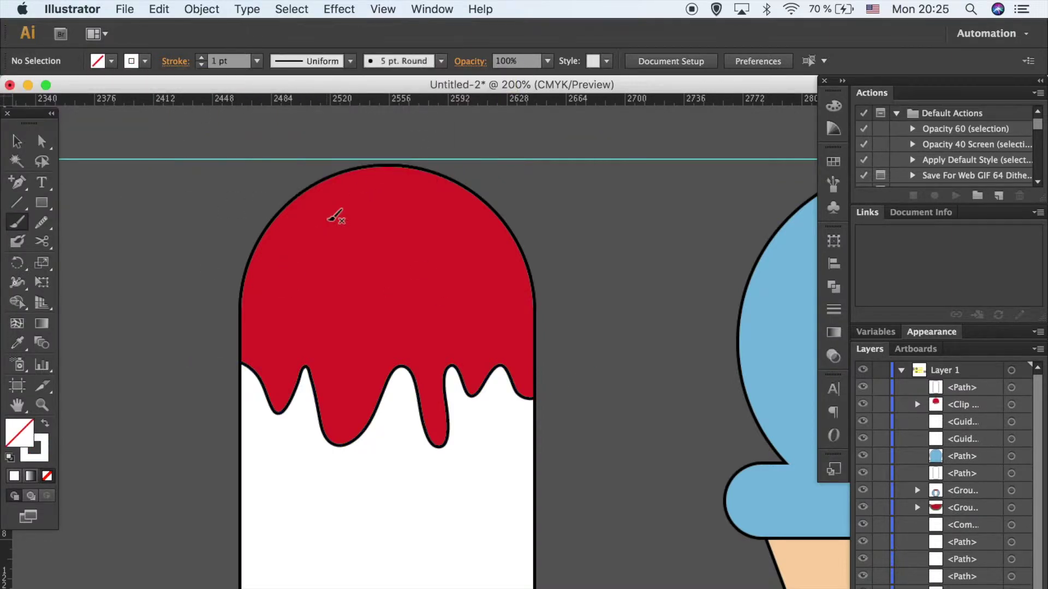
click(441, 60)
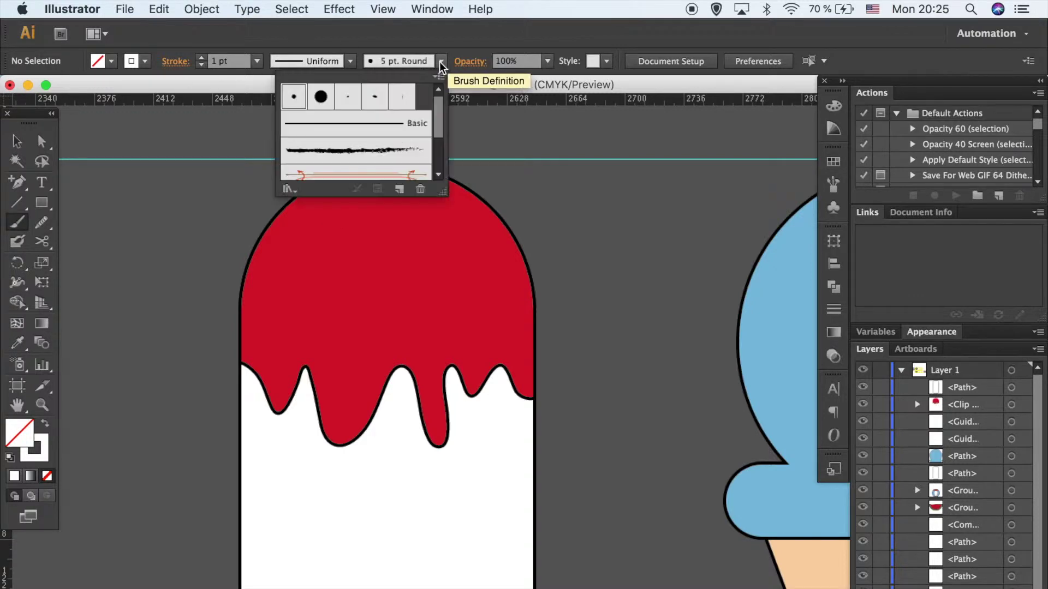
drag(287, 298, 350, 210)
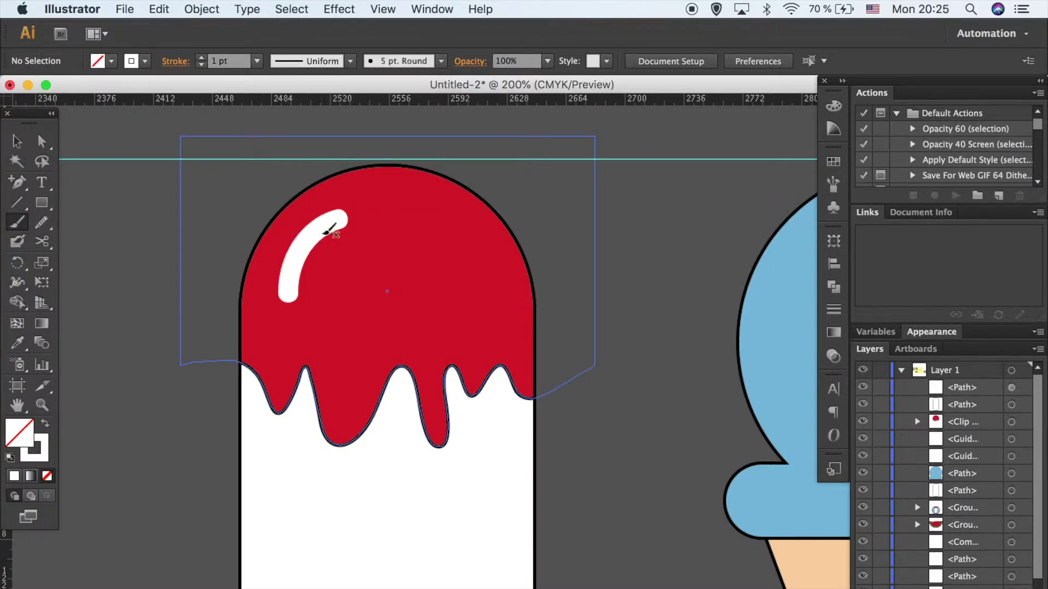
click(201, 57)
key(v)
click(172, 252)
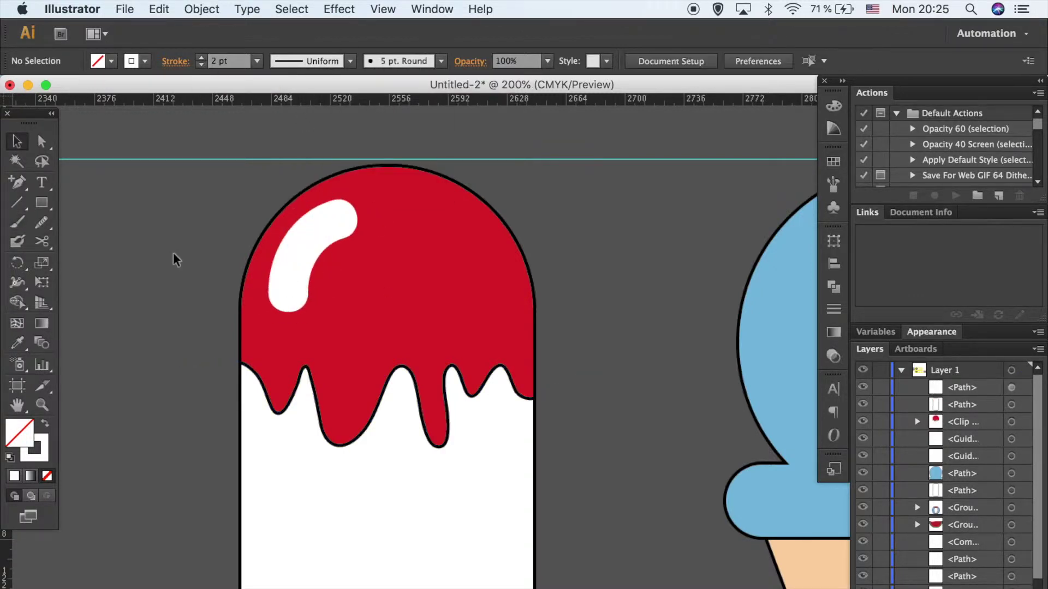
Add a small white dot with no outline just below the highlight.
drag(41, 203, 136, 241)
drag(287, 344, 304, 357)
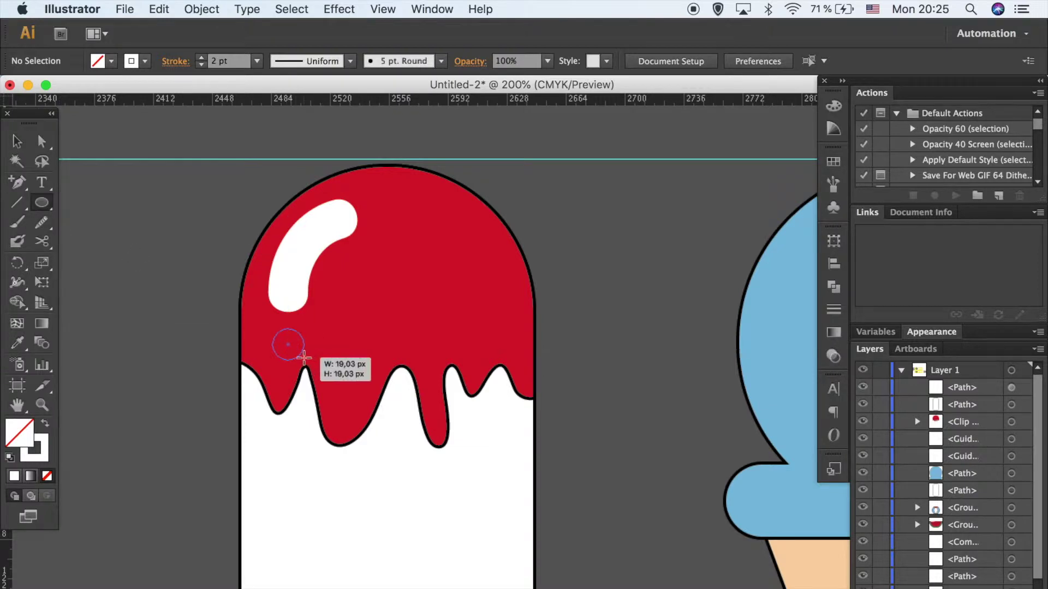
key(shift+x)
key(v)
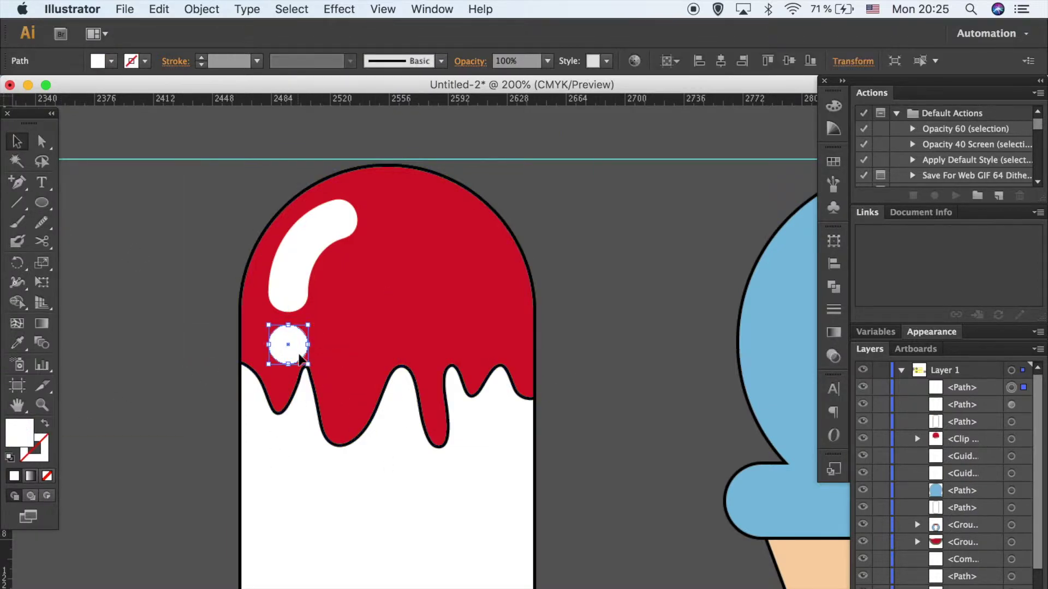
drag(300, 359, 293, 349)
click(218, 377)
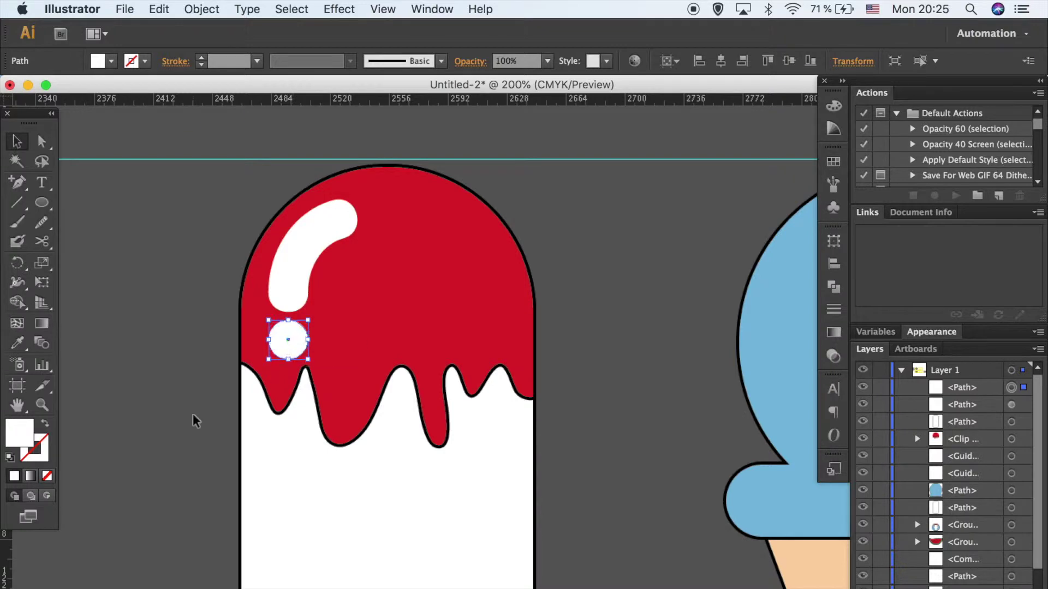
Copy the highlight and dot onto the blue ice cream scoop.
key(super+minus)
key(super+minus)
key(super+minus)
drag(290, 404, 461, 390)
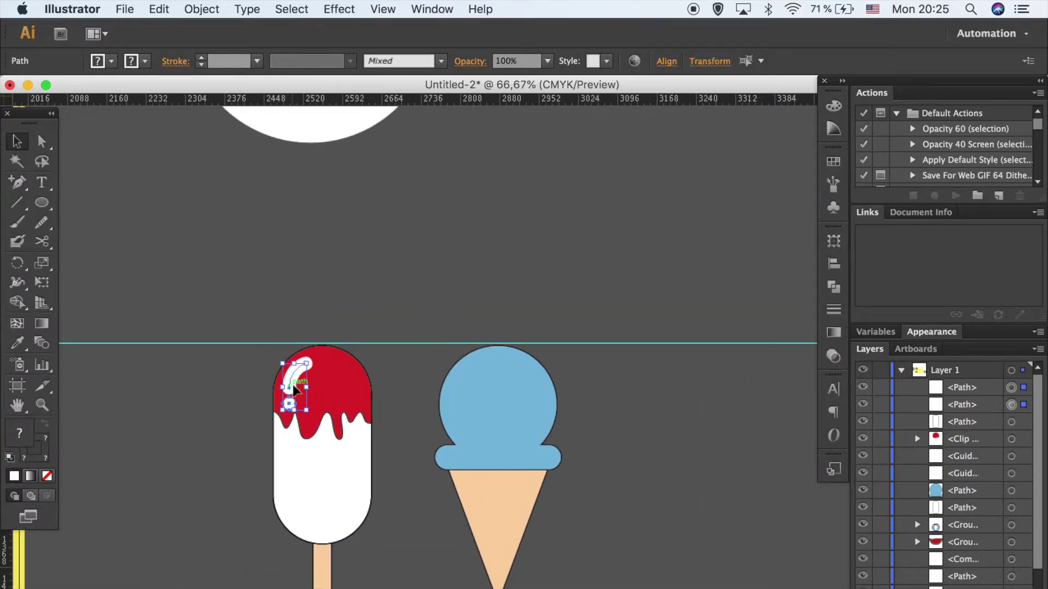
click(424, 326)
key(super+minus)
key(super+minus)
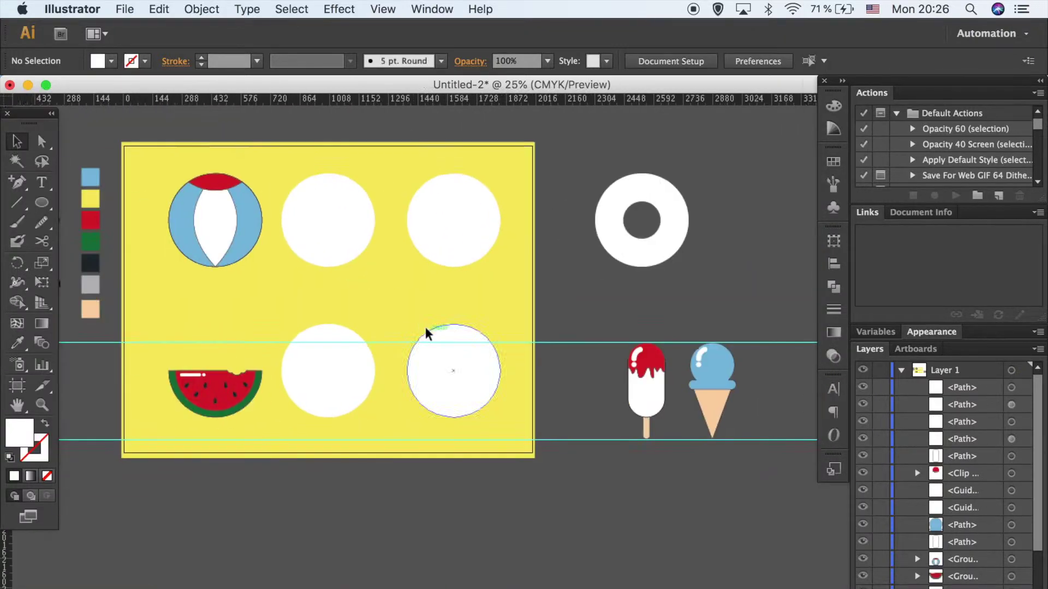
Group all the popsicle parts together.
drag(667, 491, 627, 323)
key(super+g)
click(701, 330)
key(super+plus)
key(super+plus)
key(super+plus)
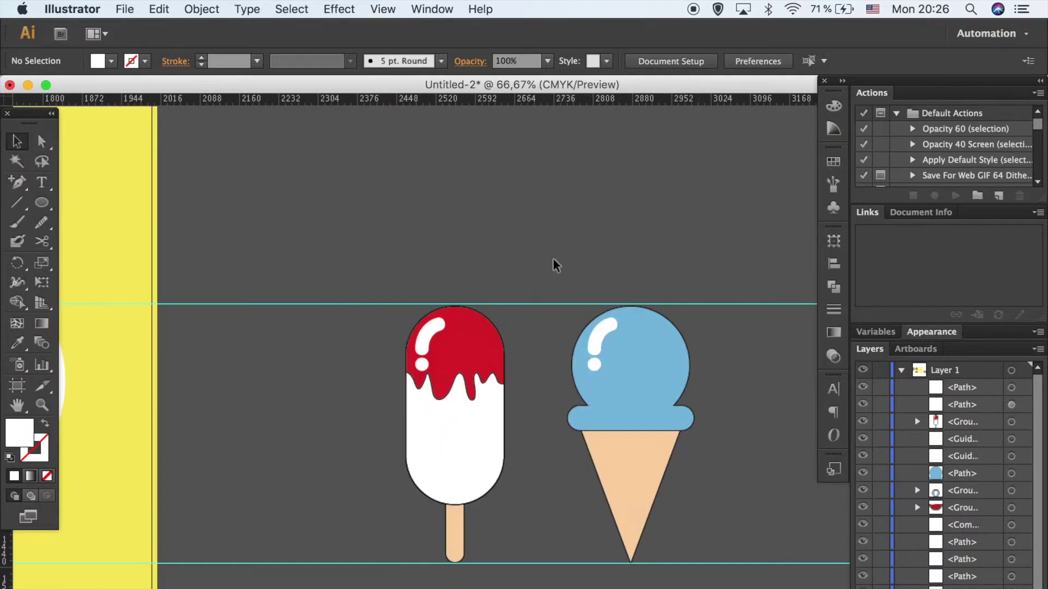
key(super+plus)
key(super+plus)
key(super+plus)
key(super+minus)
key(super+minus)
key(super+minus)
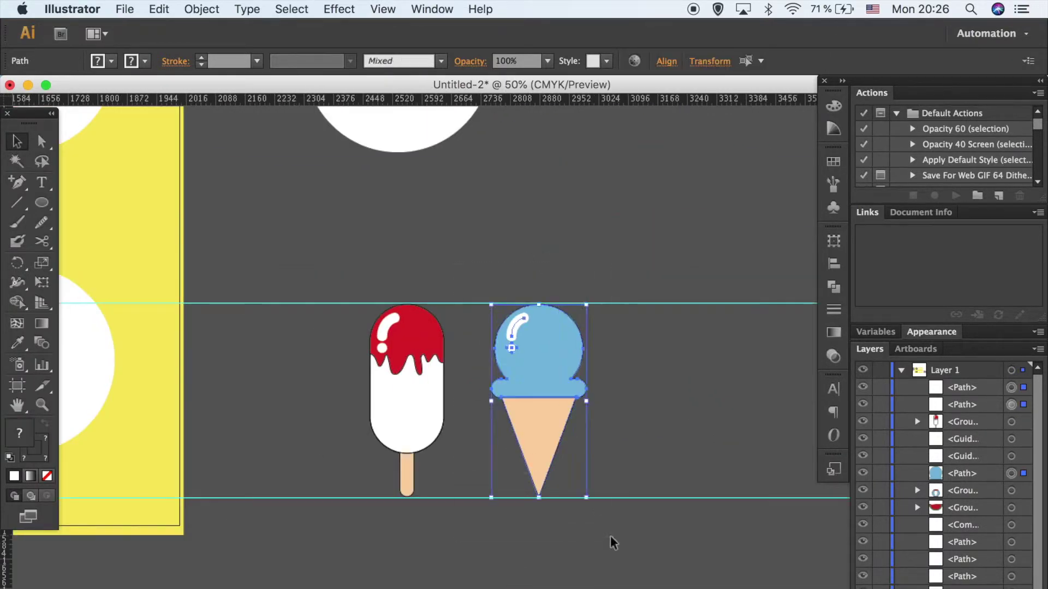
Group the ice cream cone parts and nudge the popsicle slightly right.
key(super+g)
drag(398, 334, 434, 546)
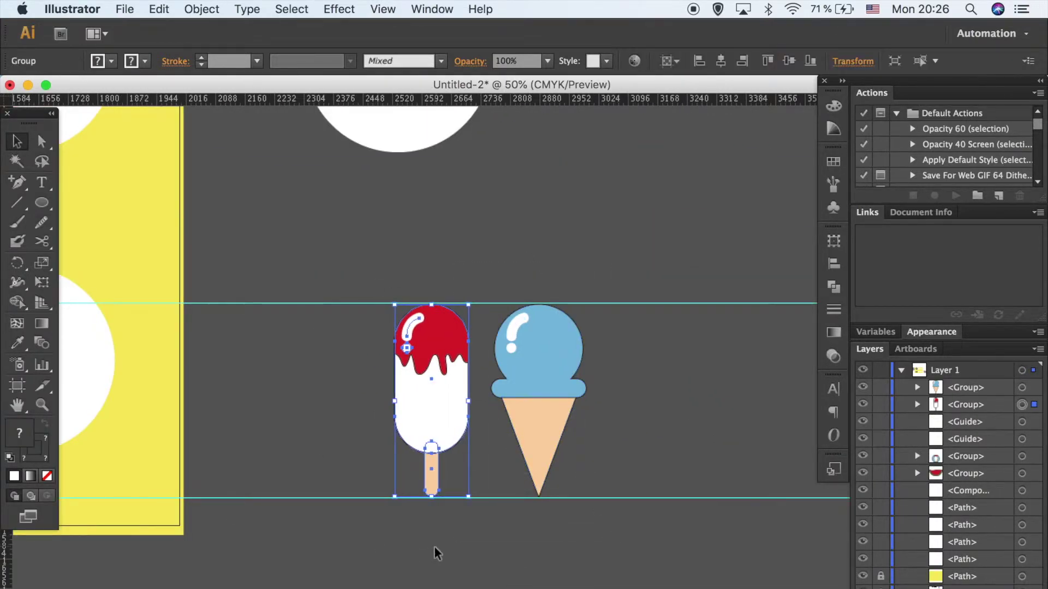
click(519, 532)
key(super+plus)
key(super+minus)
key(super+minus)
key(super+minus)
key(super+minus)
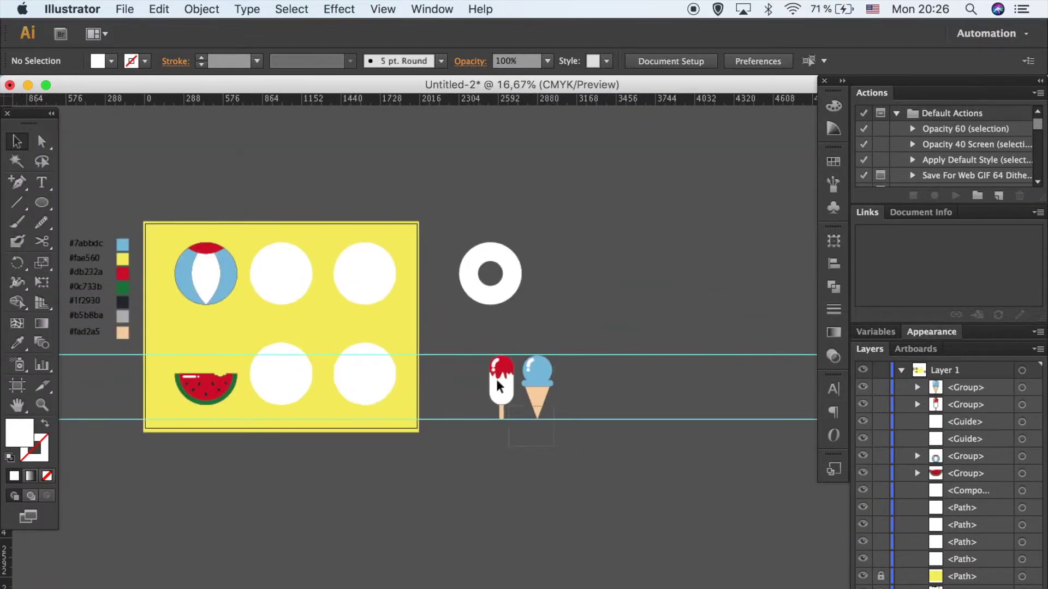
Try aligning the popsicle and cone to the top-right circle, then undo it.
click(498, 387)
shift+click(365, 272)
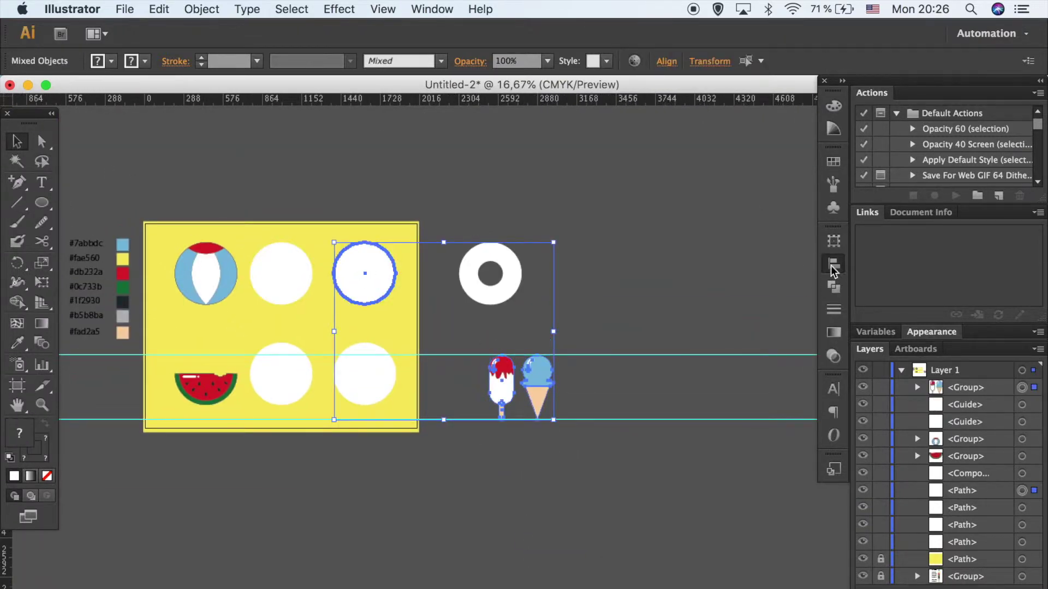
click(833, 265)
click(663, 265)
click(772, 266)
key(super+z)
key(super+z)
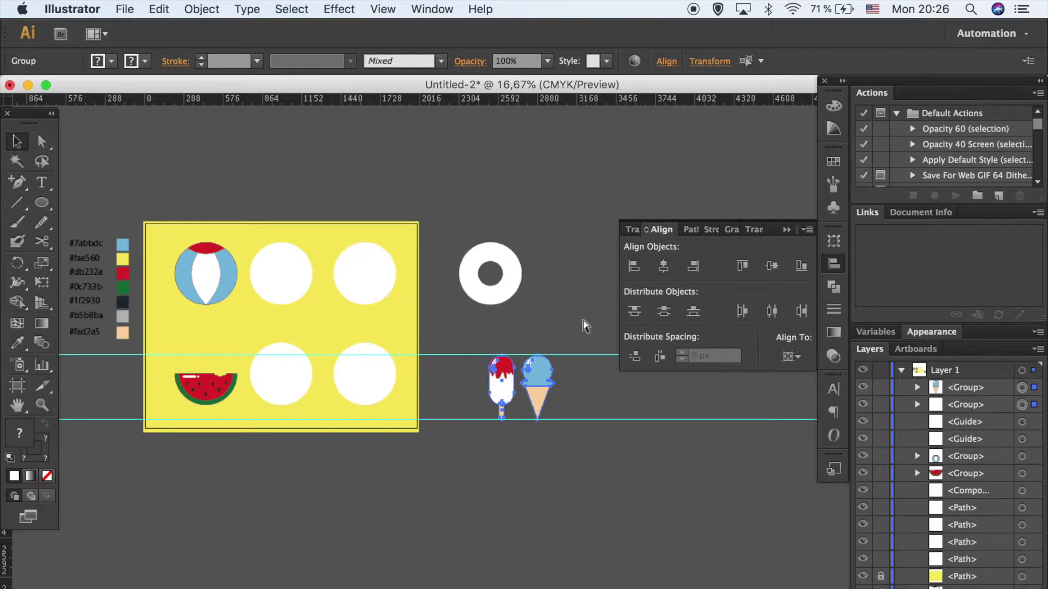
click(663, 265)
key(super+z)
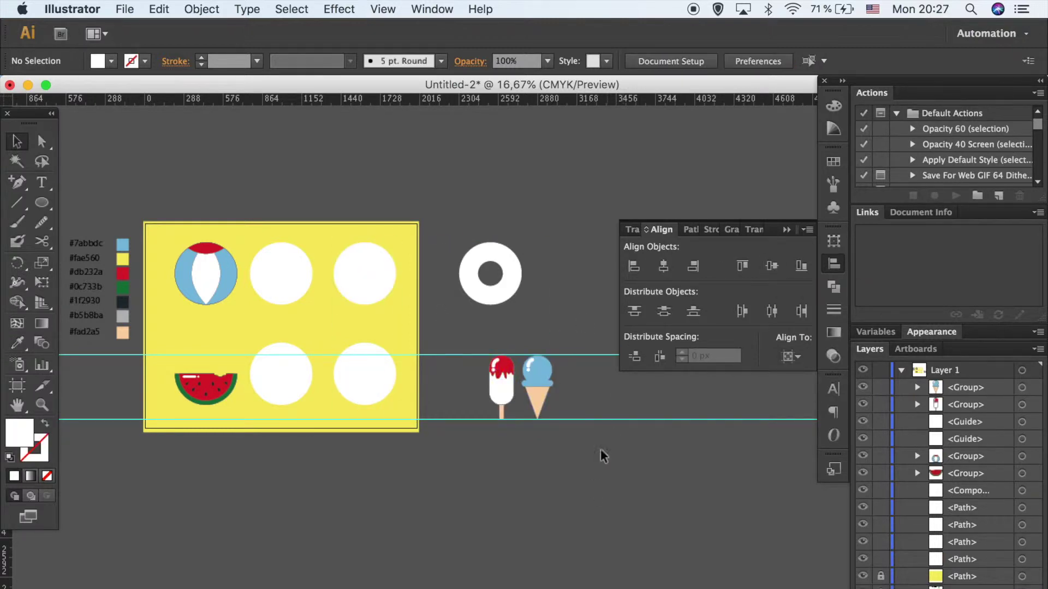
Group the popsicle and cone and centre the pair on the top-right circle.
drag(600, 448, 473, 355)
key(super+g)
shift+click(359, 276)
click(663, 266)
click(771, 265)
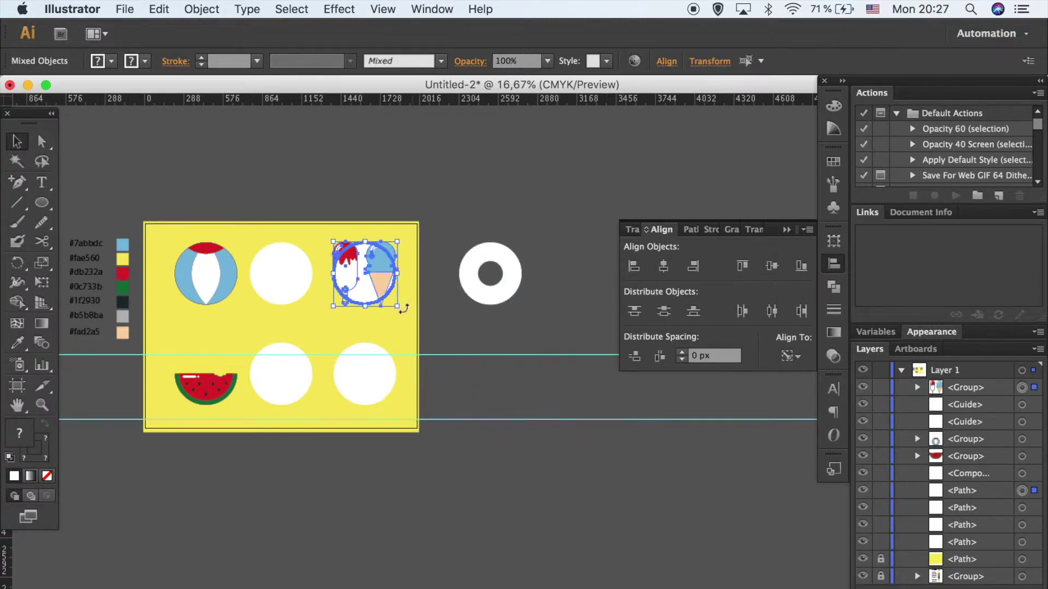
shift+click(389, 294)
Scale the pair down slightly and re-centre it on the circle.
drag(398, 307, 394, 303)
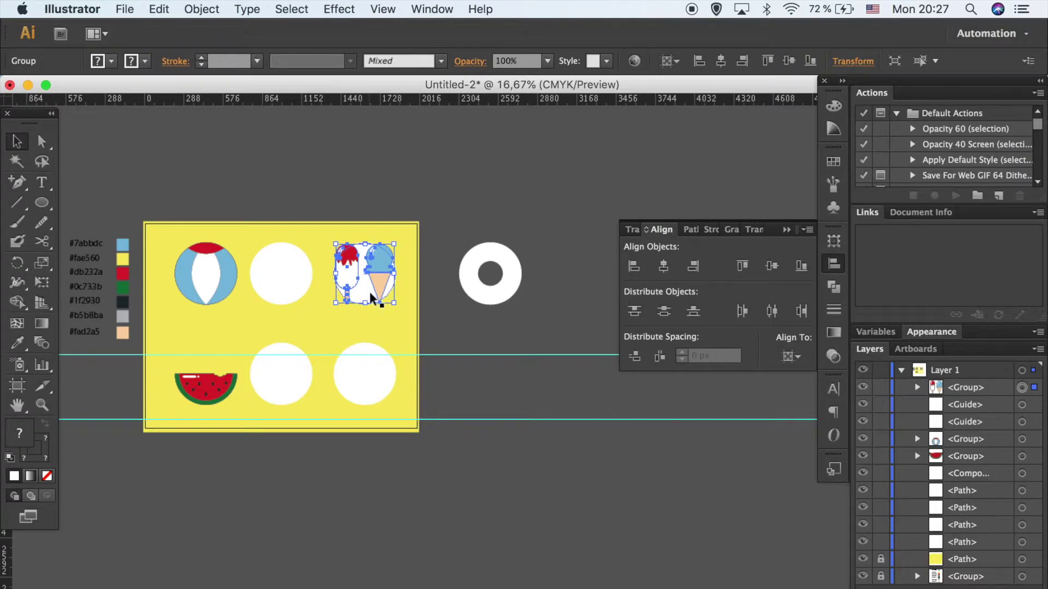
shift+click(370, 294)
click(662, 265)
click(772, 265)
Select the placeholder circle, then draw and undo a rectangle over the white donut.
shift+click(367, 303)
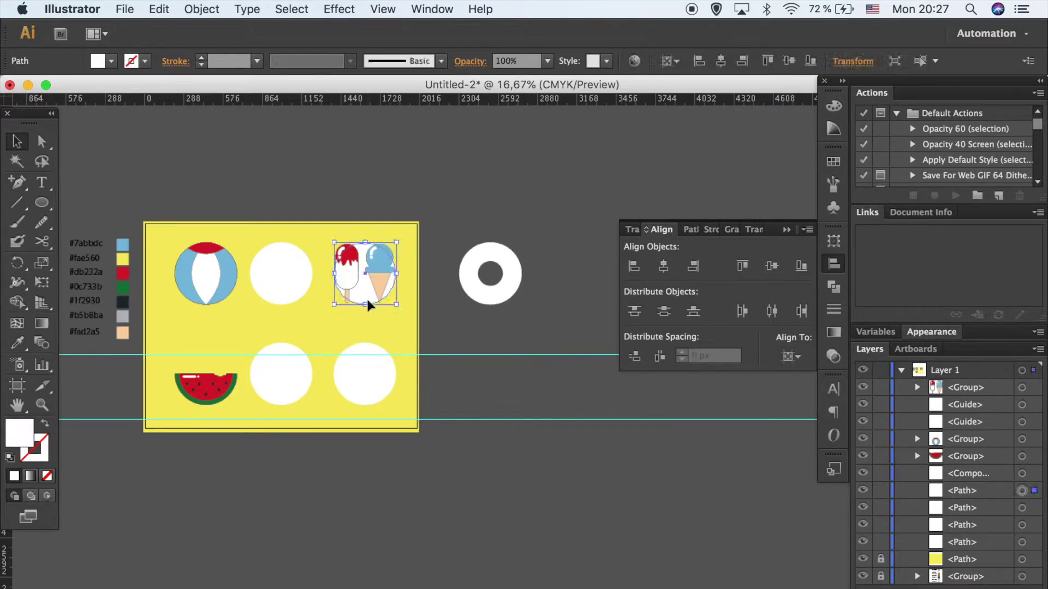
click(539, 387)
scroll(538, 387, up, 2)
scroll(538, 387, up, 3)
mouse_move(41, 203)
mouse_down()
mouse_move(83, 239)
mouse_move(115, 201)
mouse_up()
drag(388, 231, 548, 375)
click(51, 199)
key(ctrl+z)
click(18, 141)
Draw a tall red rectangle and centre it horizontally over the white donut.
drag(42, 203, 74, 201)
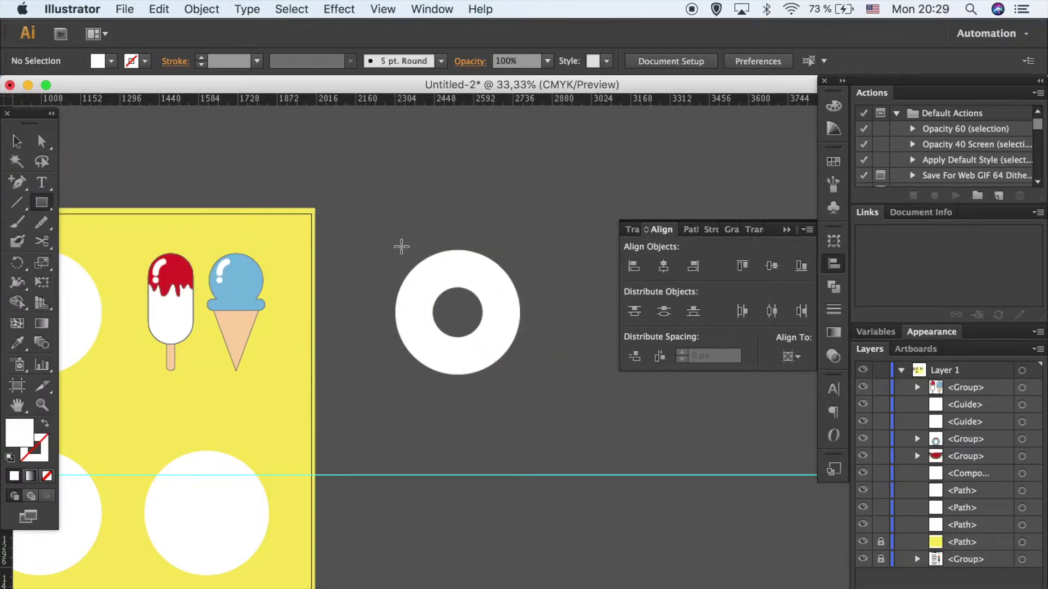
drag(466, 353, 474, 374)
key(v)
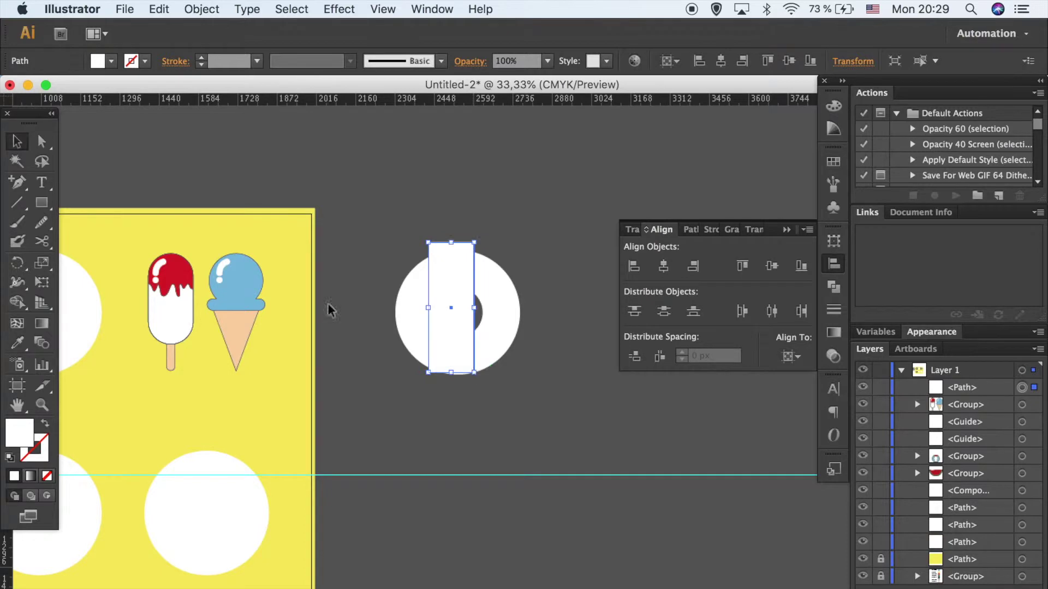
key(i)
click(171, 270)
drag(449, 338, 460, 342)
shift+click(489, 323)
click(663, 266)
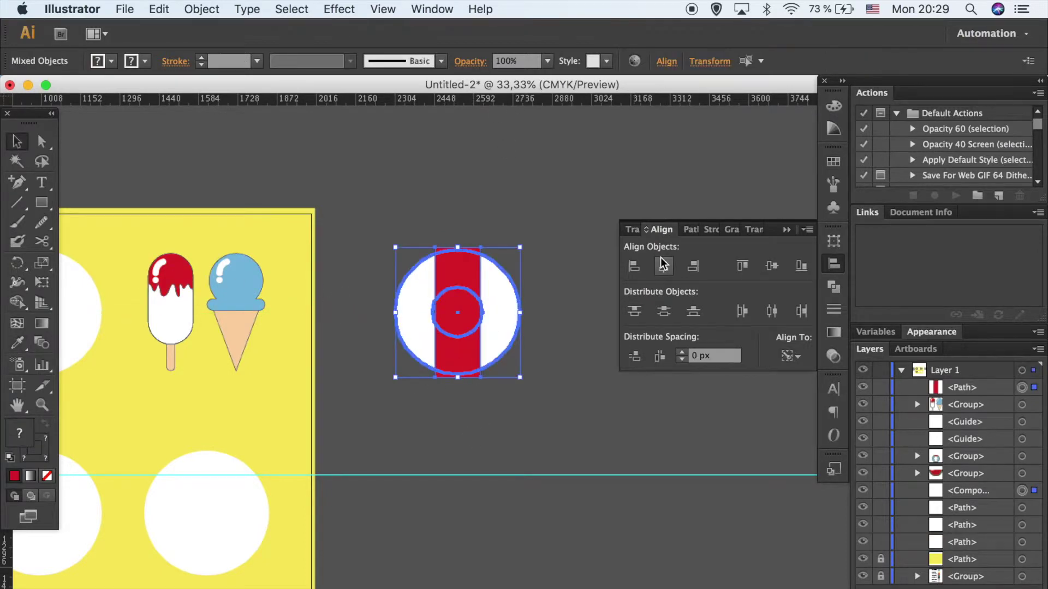
click(578, 412)
click(464, 352)
Pinch the rectangle's sides inward into a bow-tie and rotate it by -45°.
key(ctrl+plus)
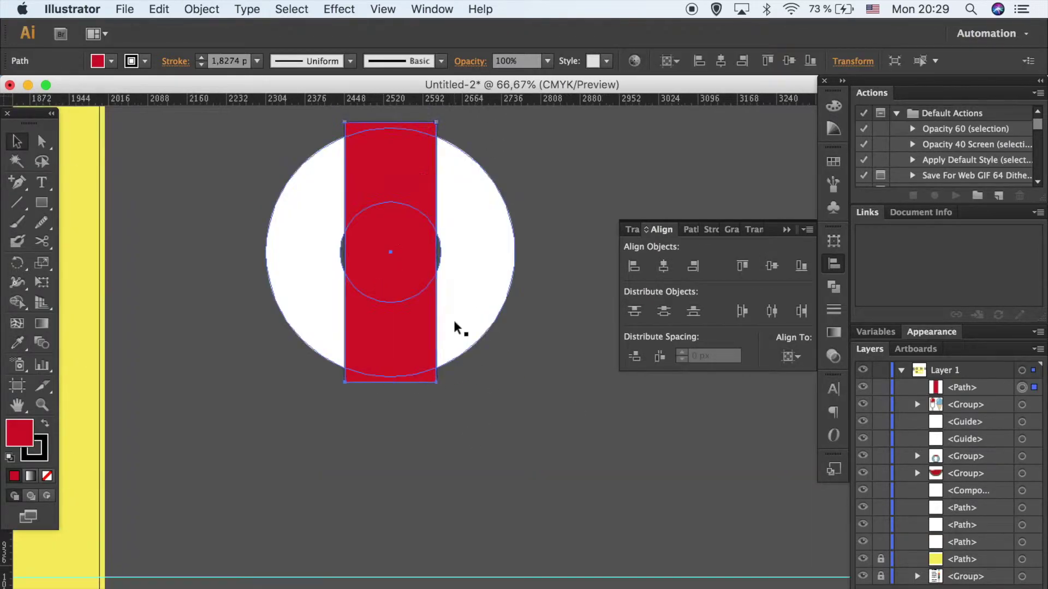
click(344, 253)
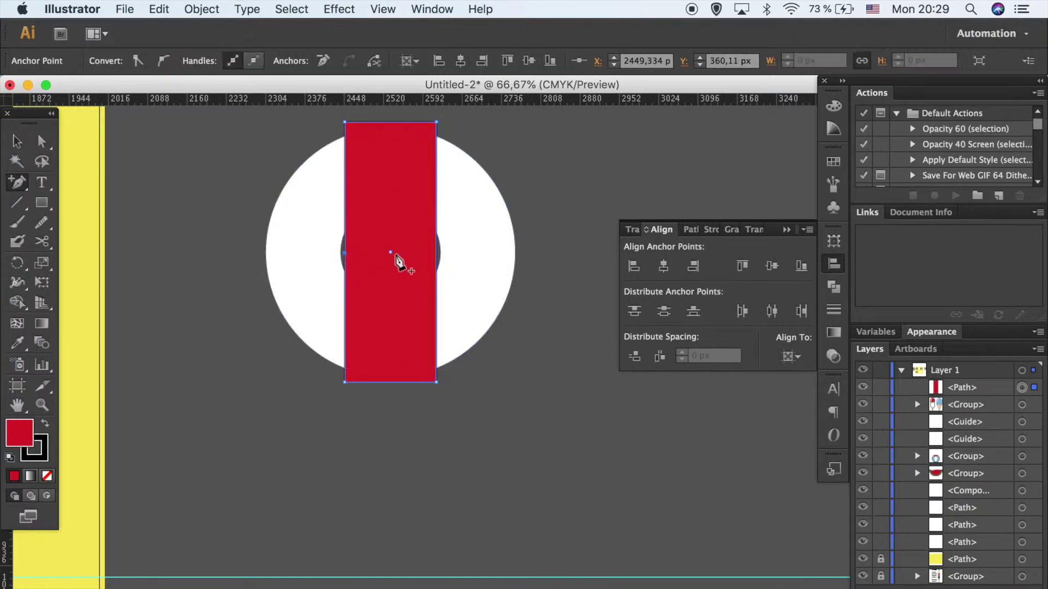
drag(344, 253, 360, 253)
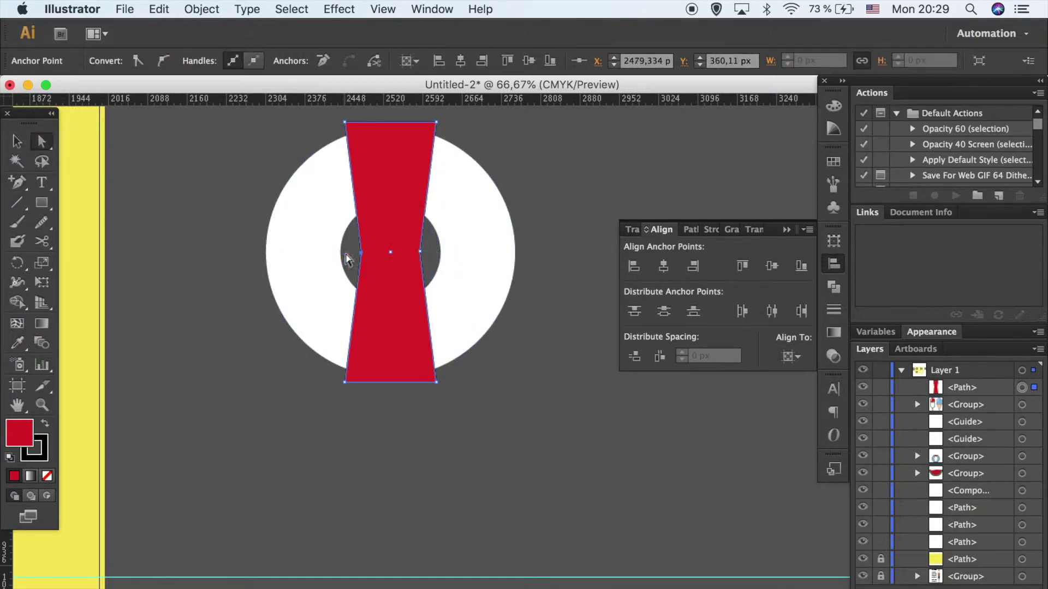
key(v)
click(404, 222)
drag(444, 118, 480, 147)
key(ctrl+z)
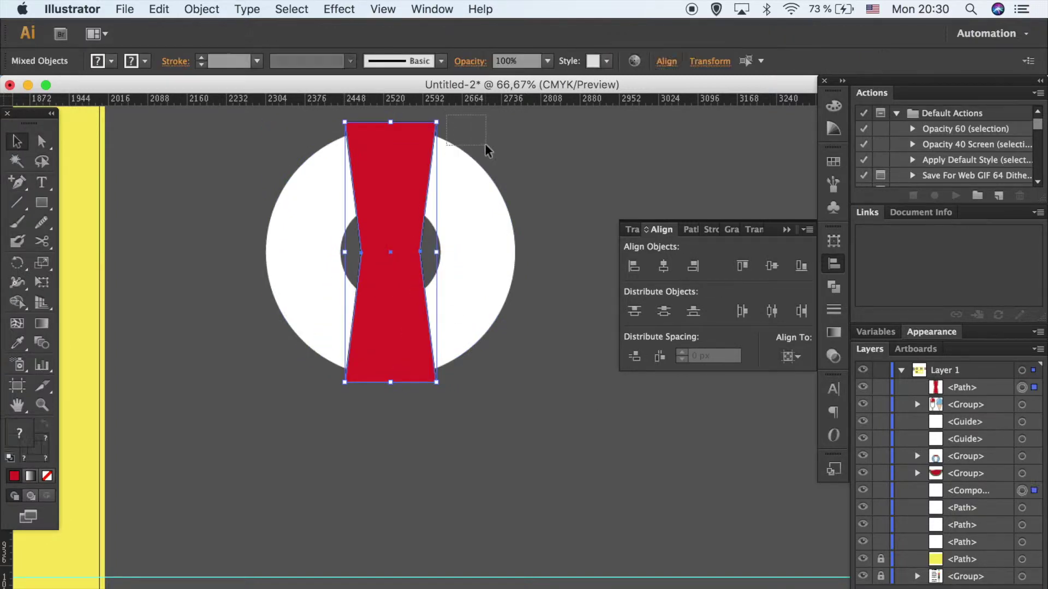
drag(402, 169, 498, 155)
Reflect a copy of the bow-tie into a red X and bring the white ring above it.
right_click(407, 215)
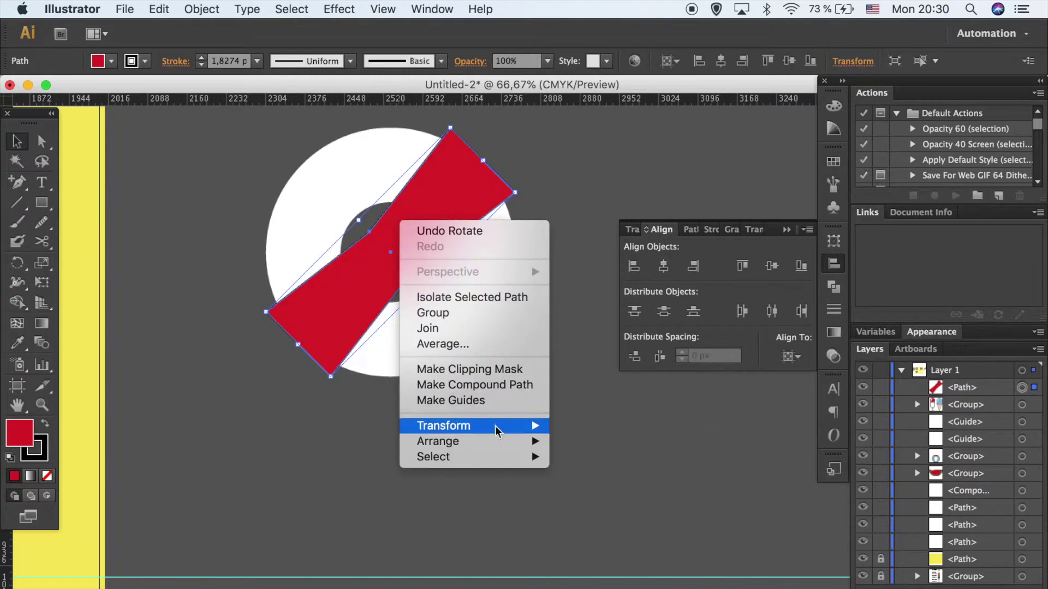
click(573, 458)
key(alt+Return)
click(490, 251)
key(ctrl+shift+bracketright)
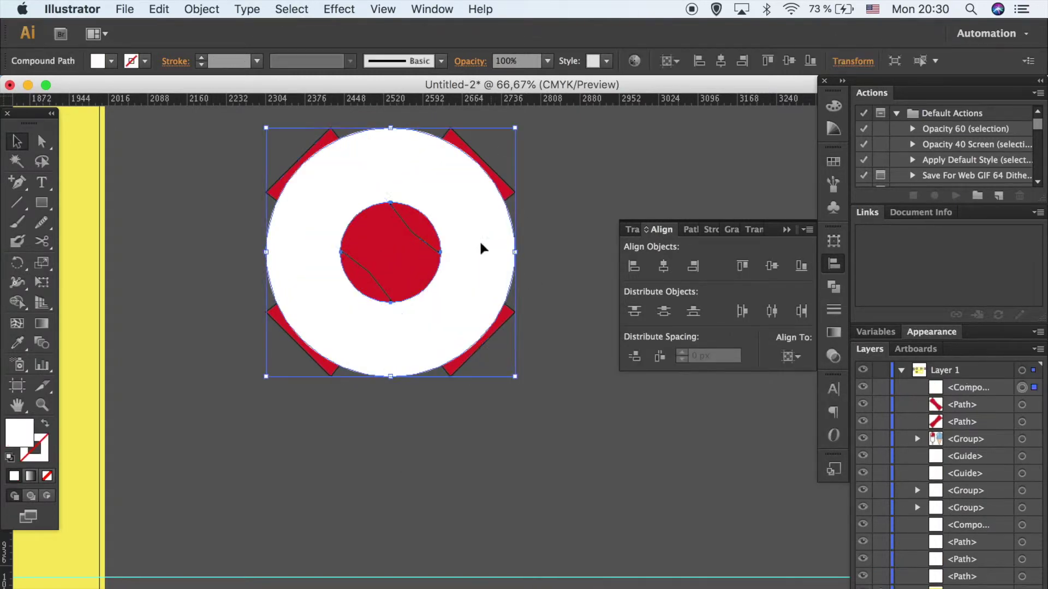
Clip the red X to the white ring shape.
shift+click(412, 232)
right_click(408, 221)
click(480, 319)
click(390, 254)
click(327, 245)
Paste a fill-less copy of the ring on top to give the life ring an outline.
click(289, 479)
click(388, 358)
key(ctrl+c)
key(ctrl+shift+v)
click(47, 476)
click(281, 486)
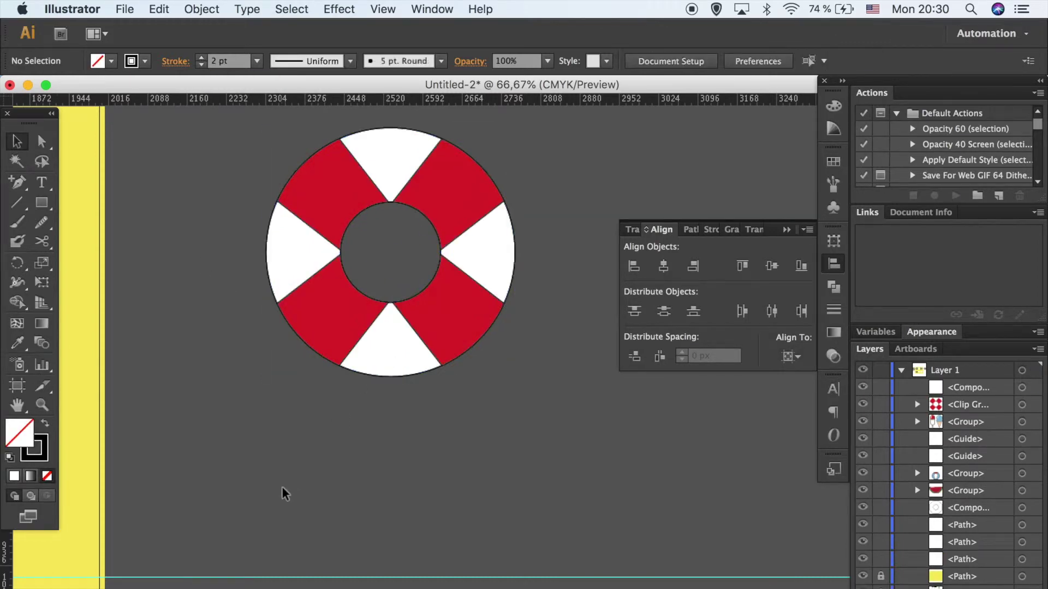
Ungroup the ice-cream group to split the popsicle and cone apart.
key(ctrl+minus)
key(ctrl+minus)
click(164, 328)
key(ctrl+shift+g)
key(ctrl+shift+a)
Ungroup the ice cream and bring its white highlight to the front of the life ring.
right_click(231, 289)
click(281, 399)
mouse_move(237, 285)
mouse_down()
mouse_move(234, 306)
mouse_move(444, 306)
mouse_move(435, 312)
mouse_up()
right_click(436, 289)
click(595, 393)
Rotate the highlight along the ring's curve, delete its stroke and nudge the dot left.
key(ctrl+1)
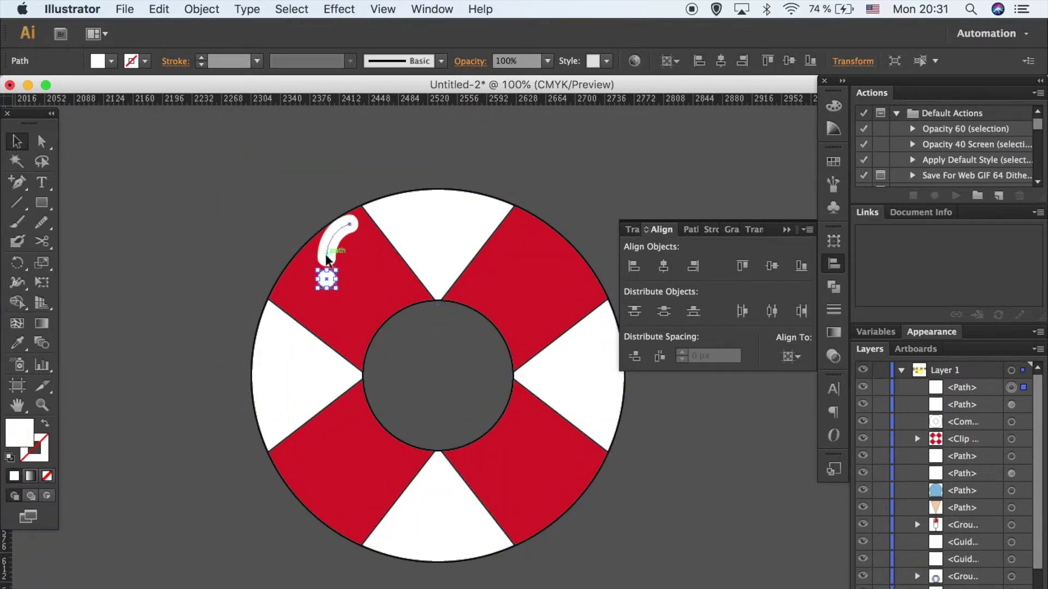
drag(361, 219, 382, 240)
click(349, 164)
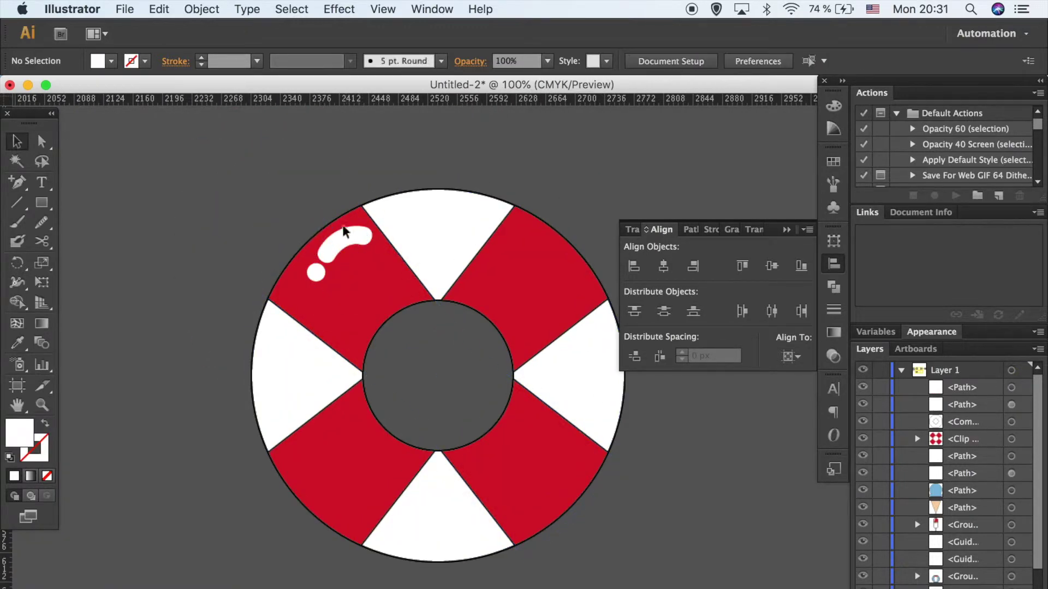
click(343, 242)
key(Delete)
drag(315, 271, 308, 272)
Paint a new curved white highlight on the red band and reposition the dot.
key(b)
key(d)
drag(319, 260, 369, 233)
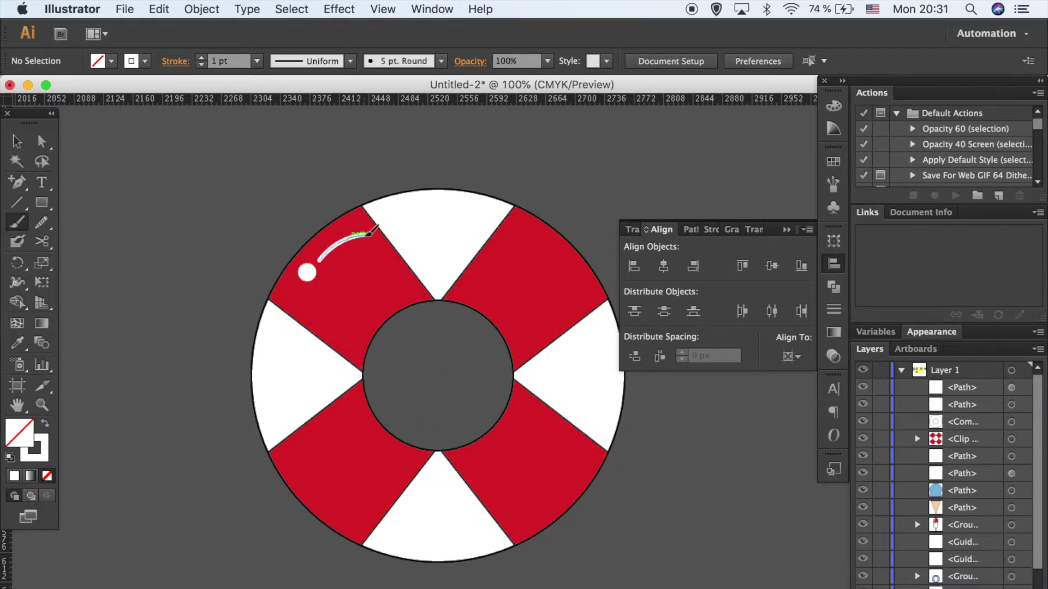
click(331, 253)
mouse_move(308, 272)
mouse_down()
mouse_move(304, 282)
mouse_move(366, 223)
mouse_up()
key(b)
key(v)
Centre the life ring on the bottom-middle circle, then draw a wide ellipse beside the artboard.
key(super+minus)
key(super+minus)
key(super+minus)
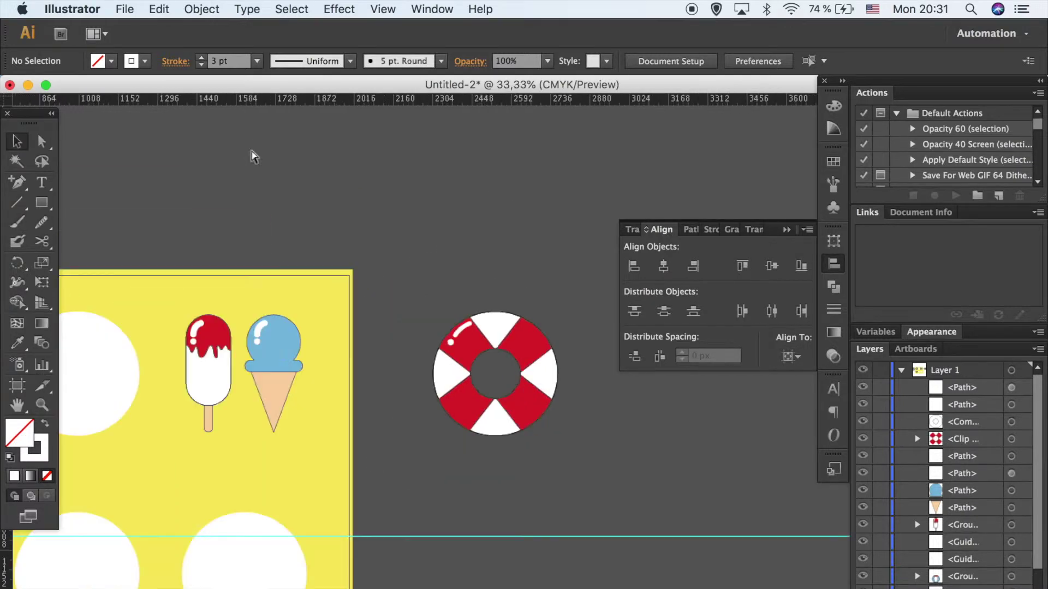
scroll(582, 475, down, 3)
key(super+minus)
key(super+minus)
click(501, 330)
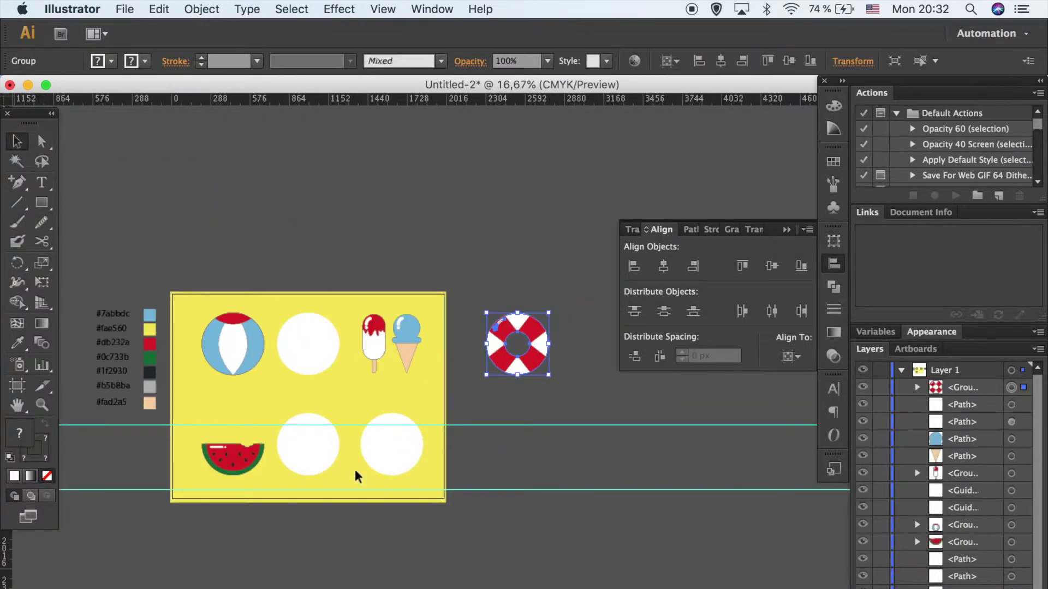
shift+click(329, 451)
click(663, 265)
click(772, 266)
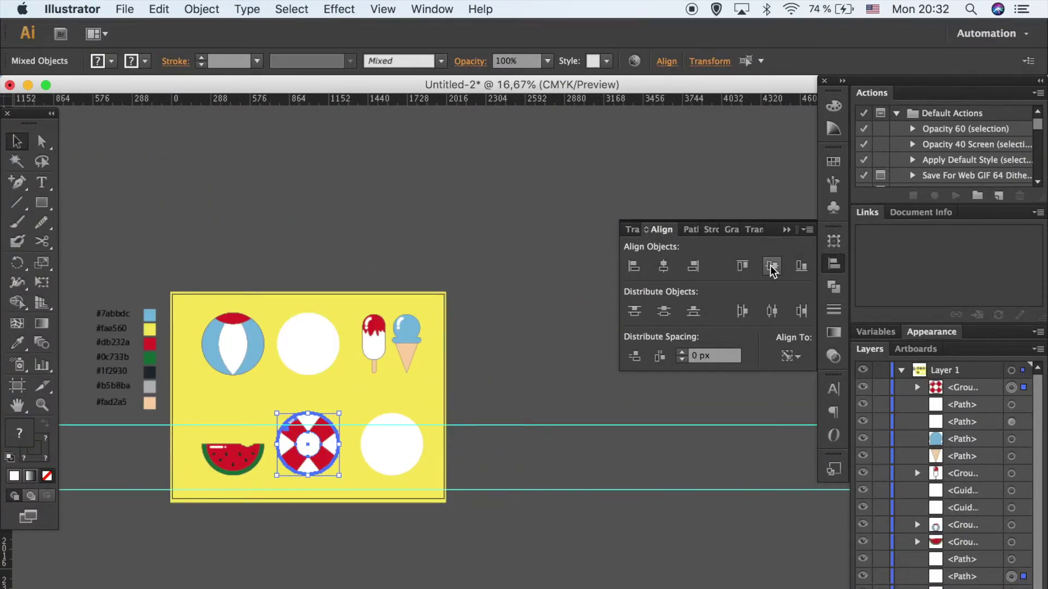
click(682, 414)
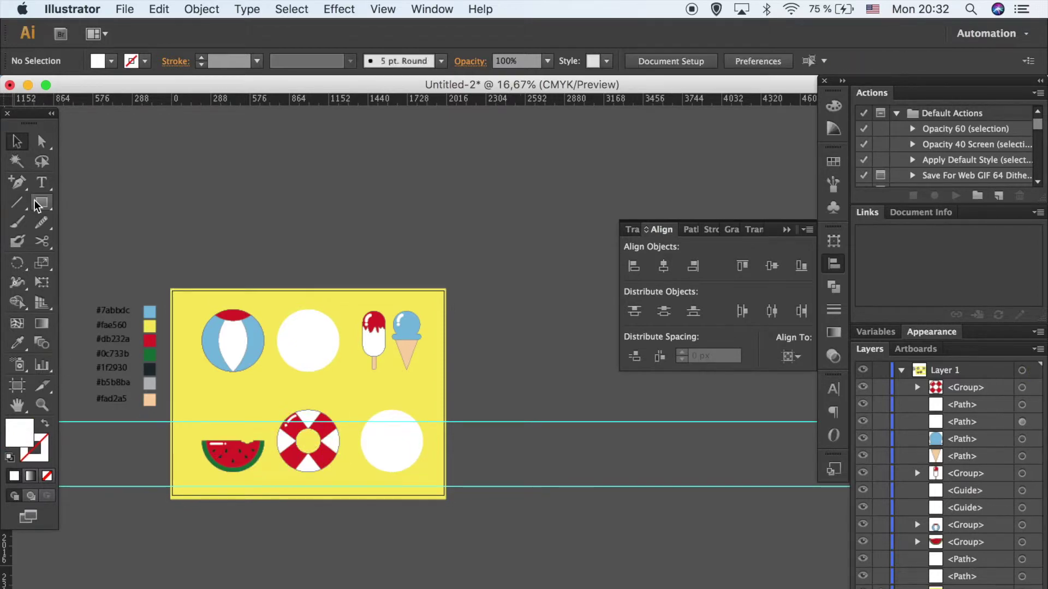
drag(41, 202, 71, 242)
mouse_move(350, 275)
mouse_down()
mouse_move(489, 323)
mouse_move(463, 326)
mouse_up()
Convert the ellipse's left and right anchors to sharp corners, forming a lens shape.
key(shift+c)
click(462, 300)
click(350, 300)
key(v)
click(459, 388)
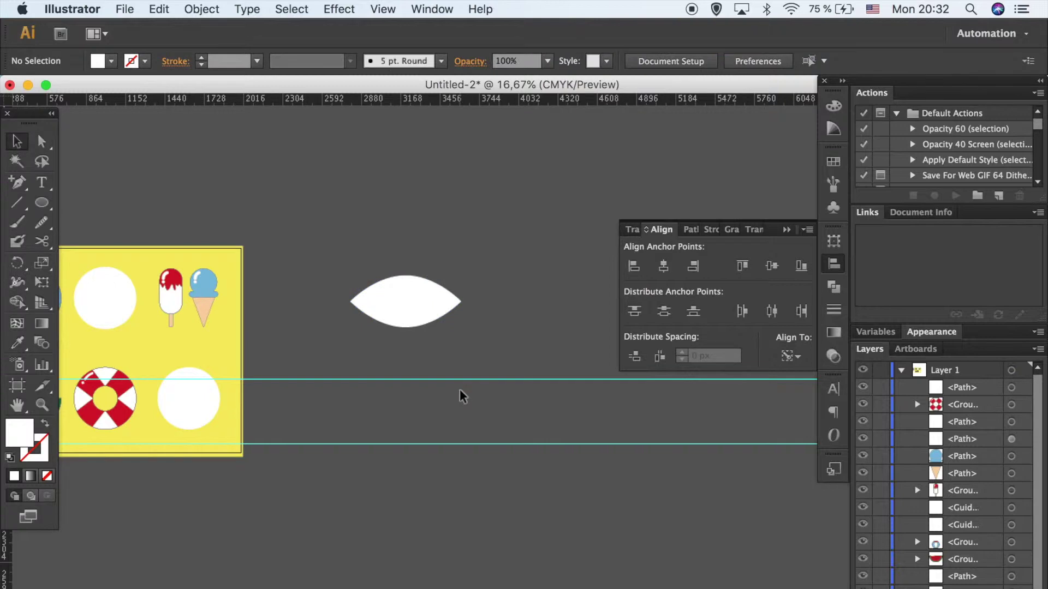
Paste a scaled-down copy of the lens in front and fill the lens grey.
click(395, 284)
key(ctrl+c)
key(ctrl+f)
mouse_move(461, 327)
mouse_down()
mouse_move(417, 312)
mouse_move(419, 303)
mouse_up()
key(ctrl+minus)
key(ctrl+plus)
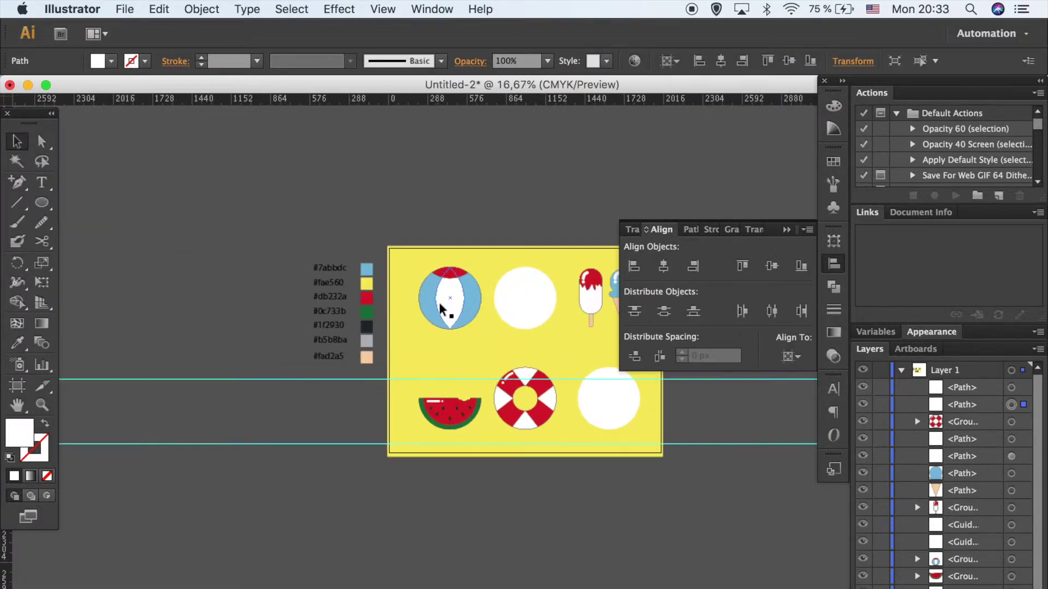
key(i)
click(367, 340)
scroll(436, 327, right, 10)
Give the small inner lens a lighter grey fill using the Color Picker.
key(v)
click(453, 323)
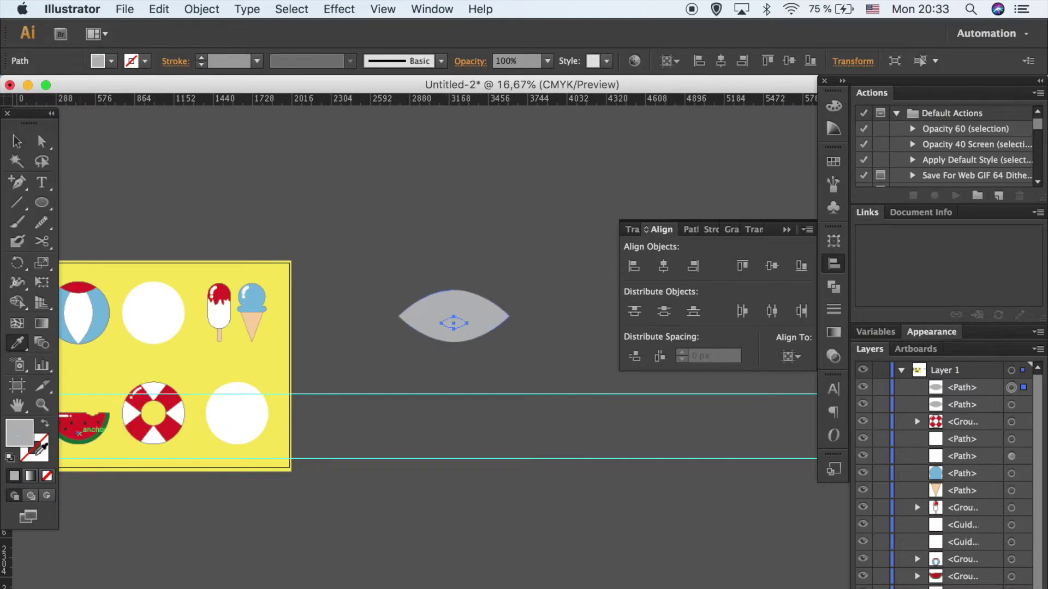
double_click(19, 432)
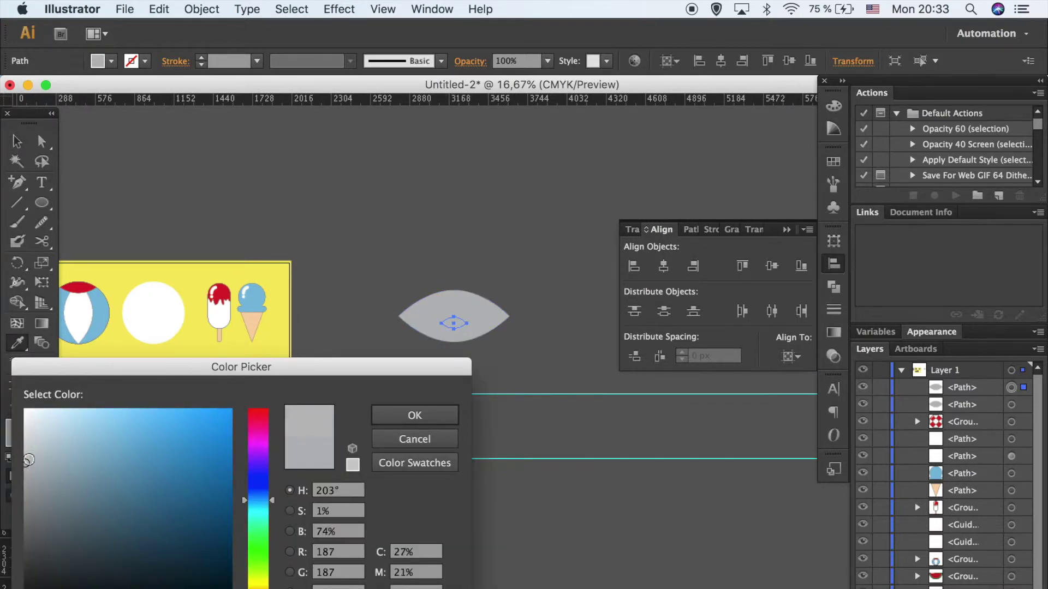
click(396, 415)
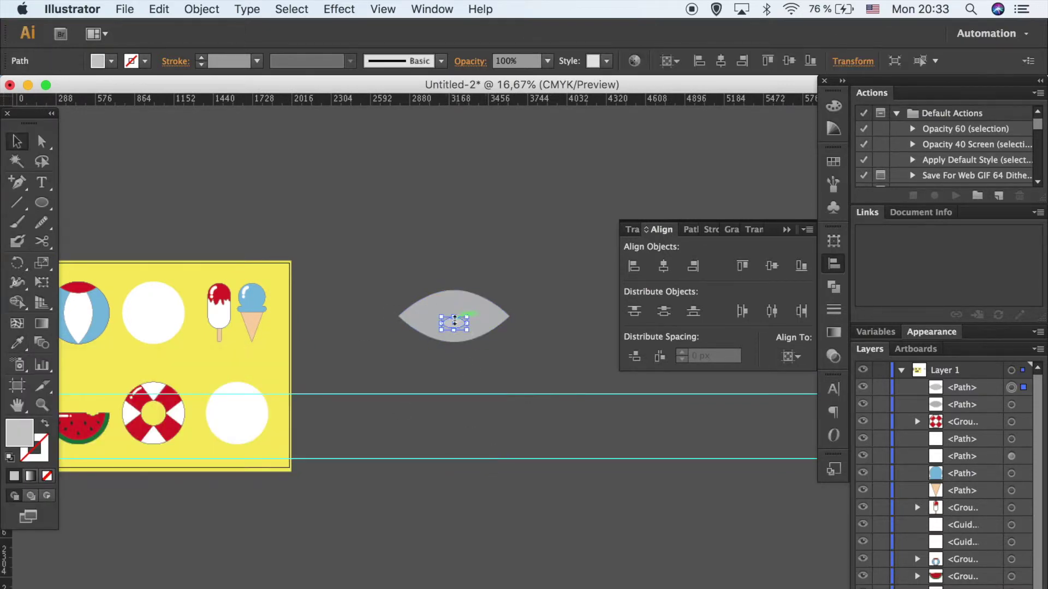
double_click(19, 432)
click(392, 418)
click(478, 404)
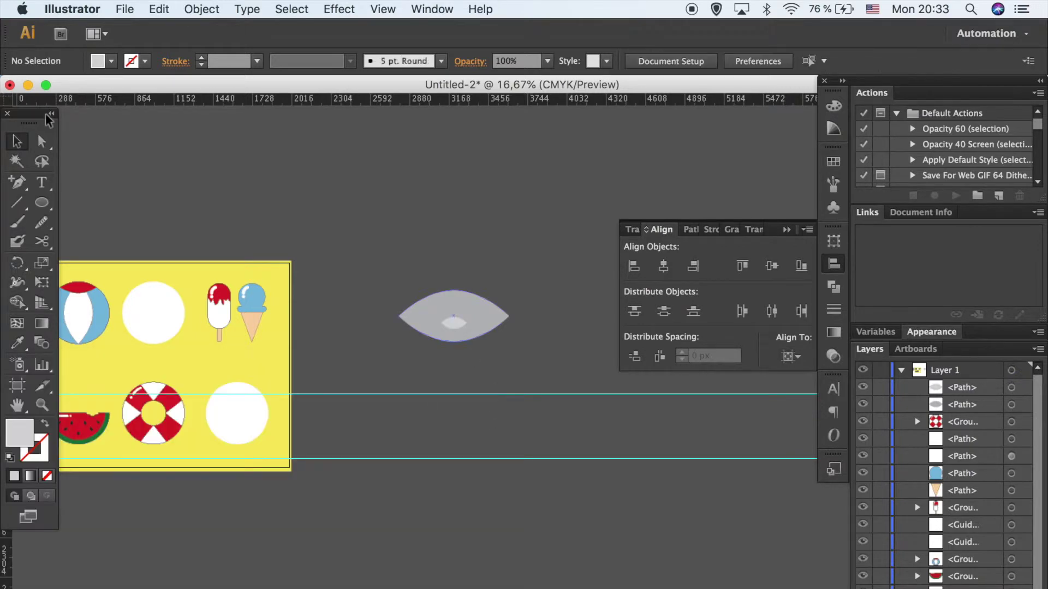
Draw a light-grey circle and move it to overlap the lens's right tip.
drag(528, 319, 545, 333)
key(v)
click(267, 162)
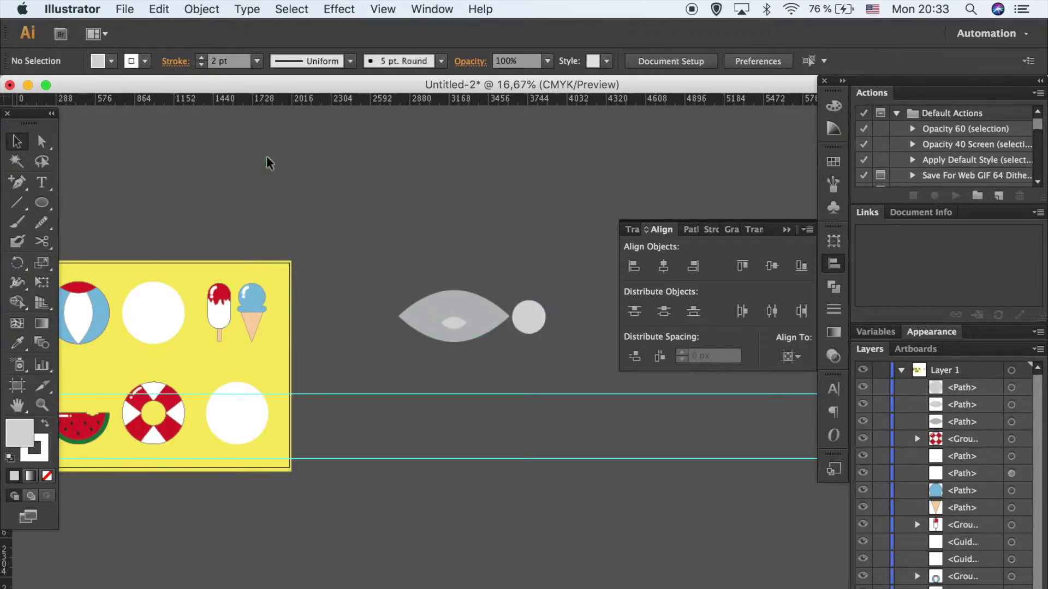
scroll(553, 349, up, 3)
click(486, 279)
double_click(20, 432)
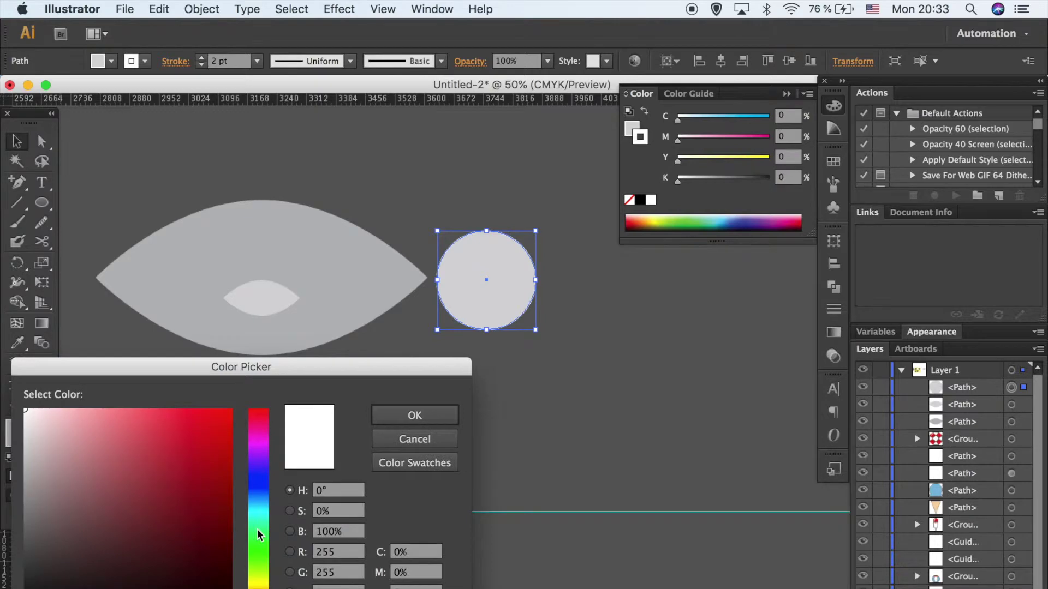
click(415, 415)
click(261, 297)
drag(440, 293, 369, 290)
Paste a lens copy in front and select it together with the circle.
click(335, 254)
key(ctrl+c)
key(ctrl+f)
shift+click(447, 262)
right_click(459, 256)
Clip the light-grey circle to the lens copy.
click(493, 394)
key(ctrl+z)
right_click(326, 287)
click(391, 419)
Draw a small black eye dot on the fish head.
click(38, 202)
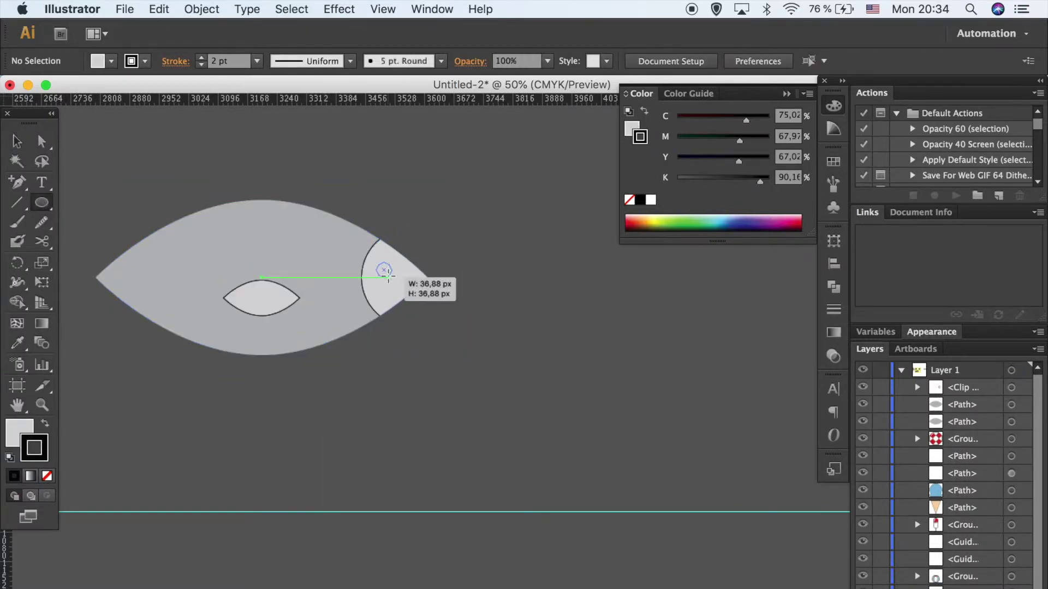
drag(388, 278, 388, 278)
key(shift+x)
key(v)
click(301, 443)
click(388, 274)
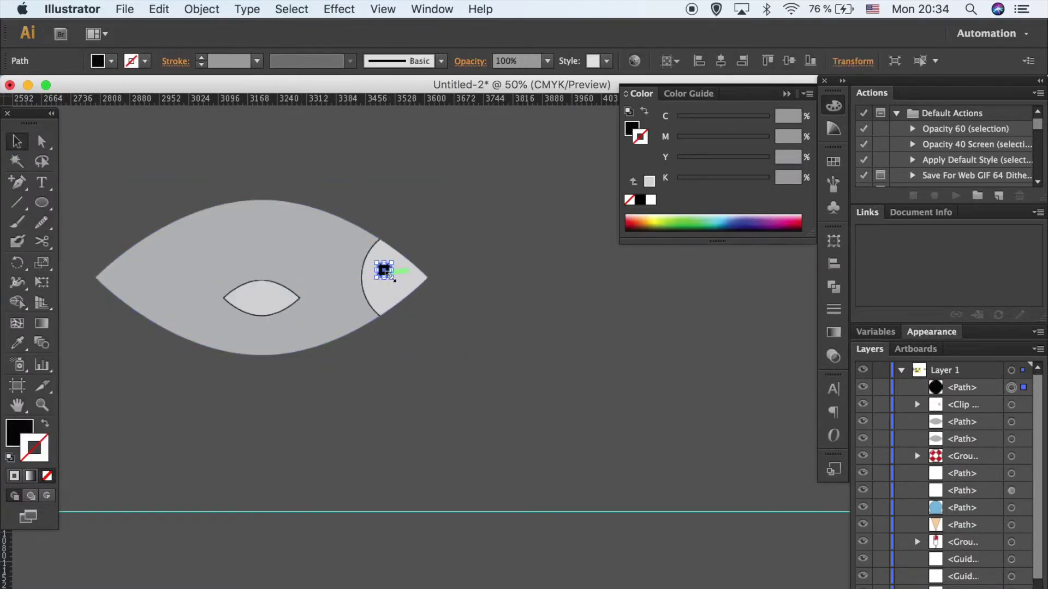
click(411, 309)
Draw a rounded pill shape left of the fish with the Rounded Rectangle tool.
scroll(412, 310, left, 5)
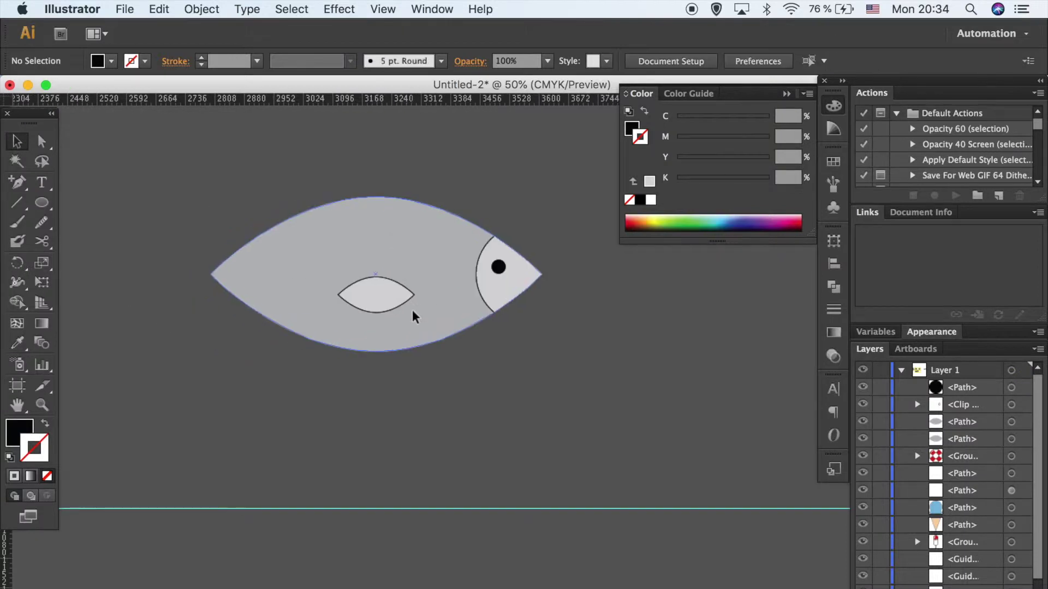
click(377, 290)
click(537, 402)
click(517, 267)
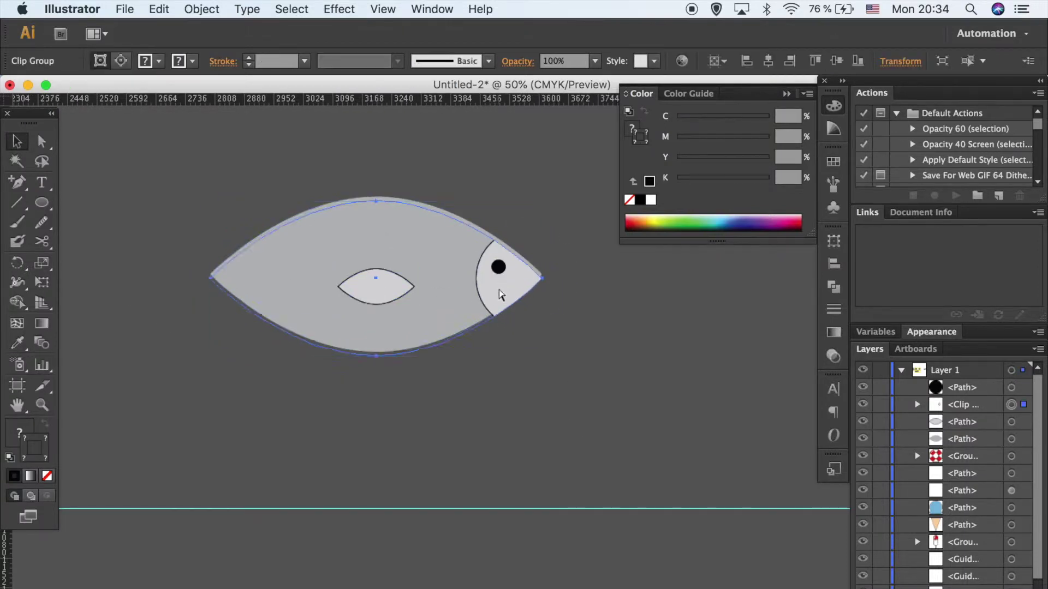
click(607, 377)
drag(41, 203, 67, 221)
mouse_move(130, 267)
mouse_down()
mouse_move(153, 336)
mouse_move(225, 274)
mouse_up()
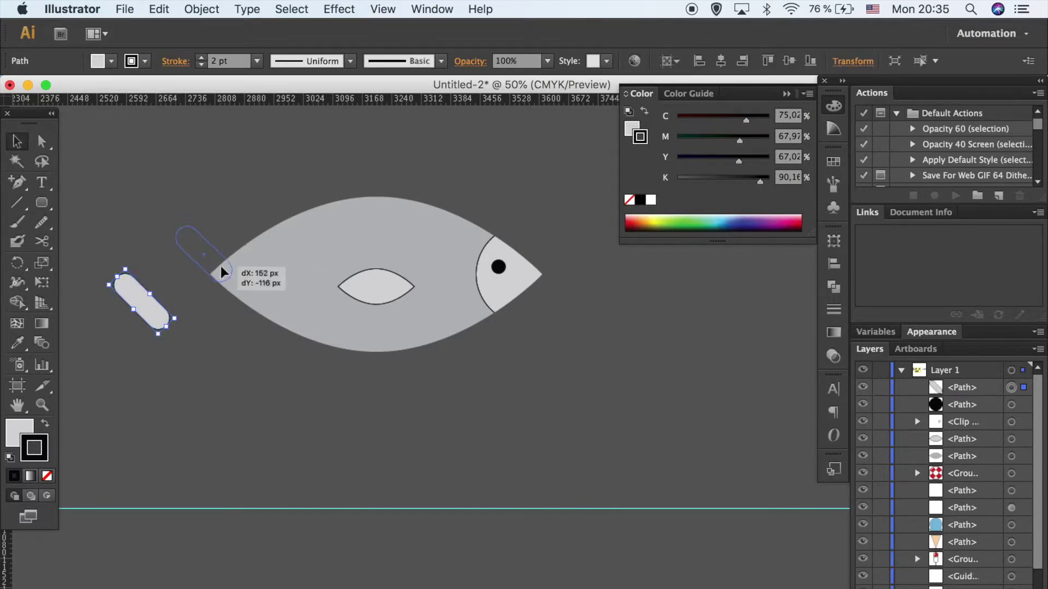
Make a reflected copy of the rounded pill, cross it over the original, and remove the black outlines.
right_click(222, 270)
key(alt+Return)
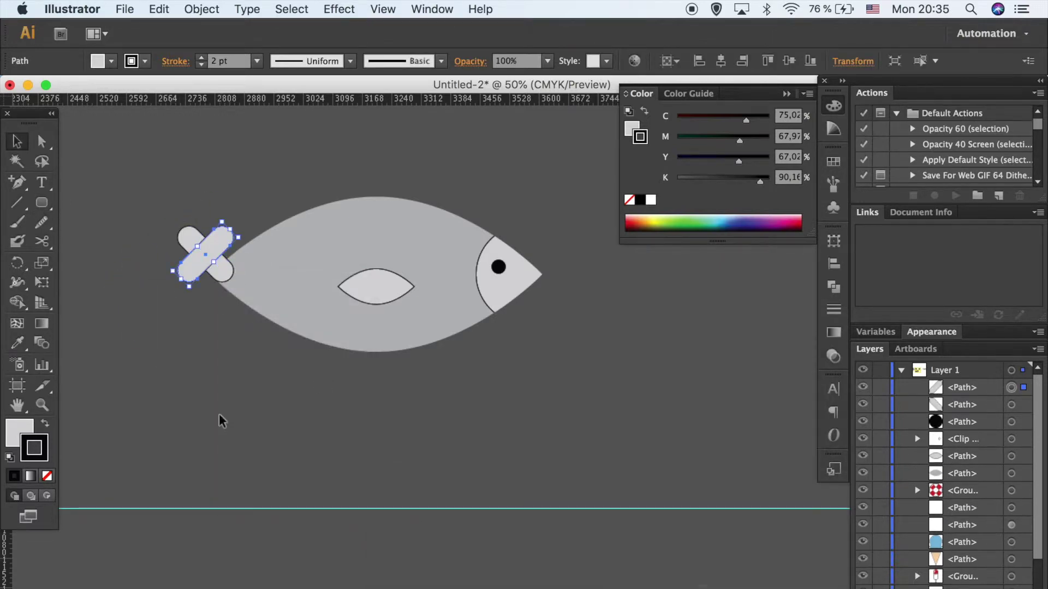
key(super+plus)
mouse_move(246, 273)
mouse_down()
mouse_move(234, 375)
mouse_move(273, 404)
mouse_up()
key(slash)
click(289, 498)
Line the crossed tail pieces up against a vertical guide at the tail's left edge.
drag(6, 540, 169, 513)
drag(229, 431, 202, 453)
drag(253, 394, 253, 389)
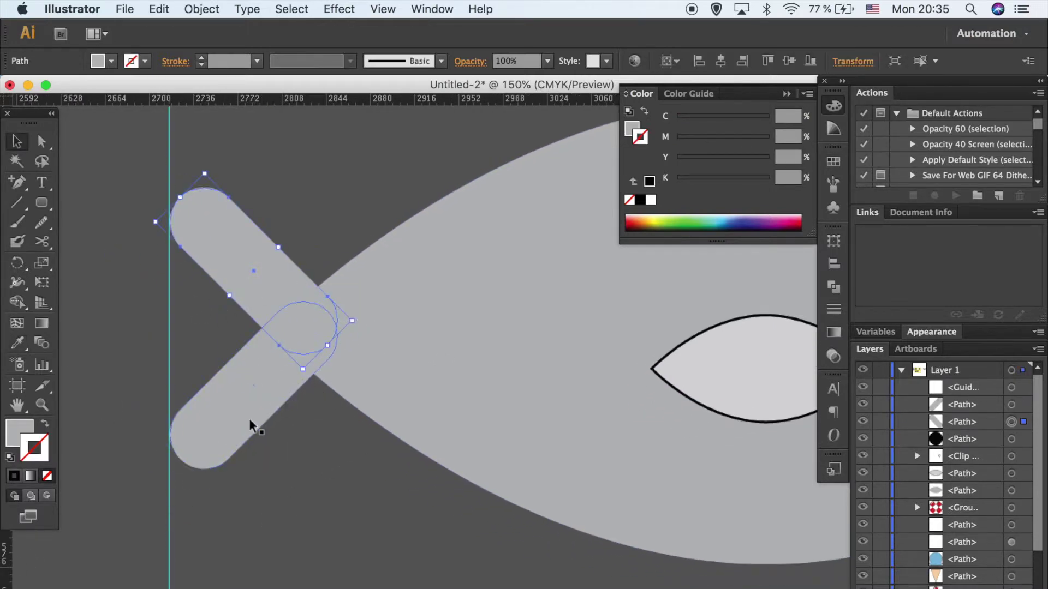
click(833, 264)
click(692, 267)
key(ctrl+z)
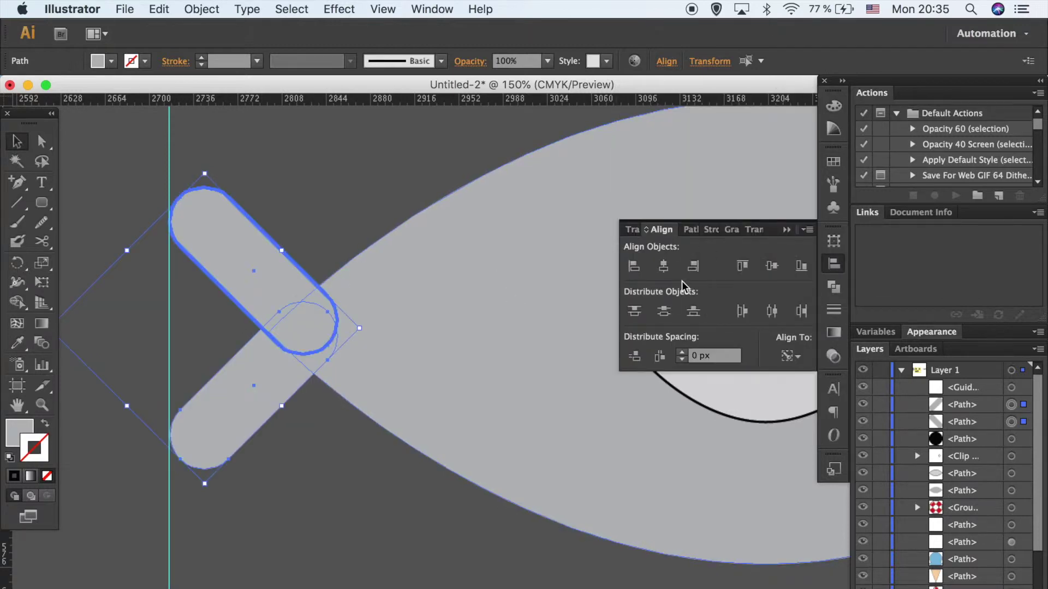
click(290, 423)
click(267, 398)
Unite both tail pieces with the grey fish body in Pathfinder.
click(833, 287)
shift+click(538, 327)
click(666, 61)
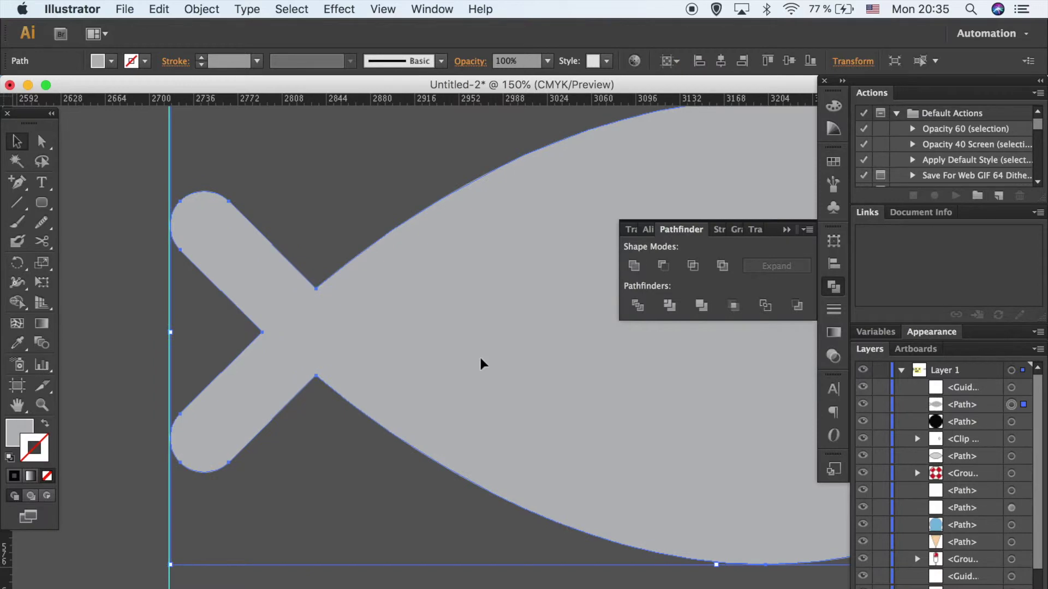
key(super+minus)
key(super+minus)
Restack the merged body so it sits behind the head and eye.
right_click(479, 360)
click(713, 571)
click(462, 433)
key(super+shift+bracketright)
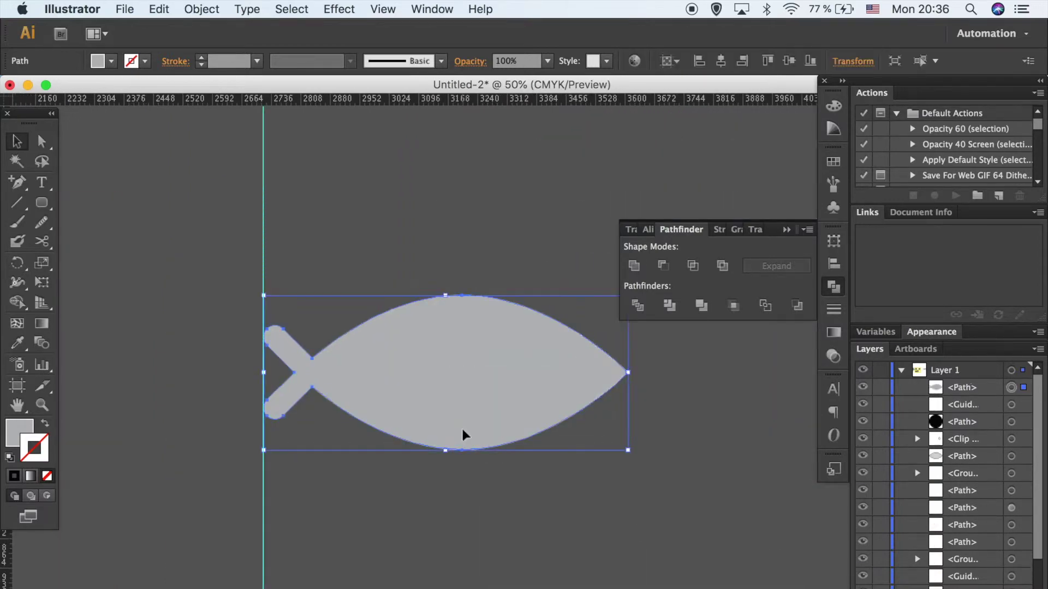
click(14, 477)
key(super+z)
click(395, 535)
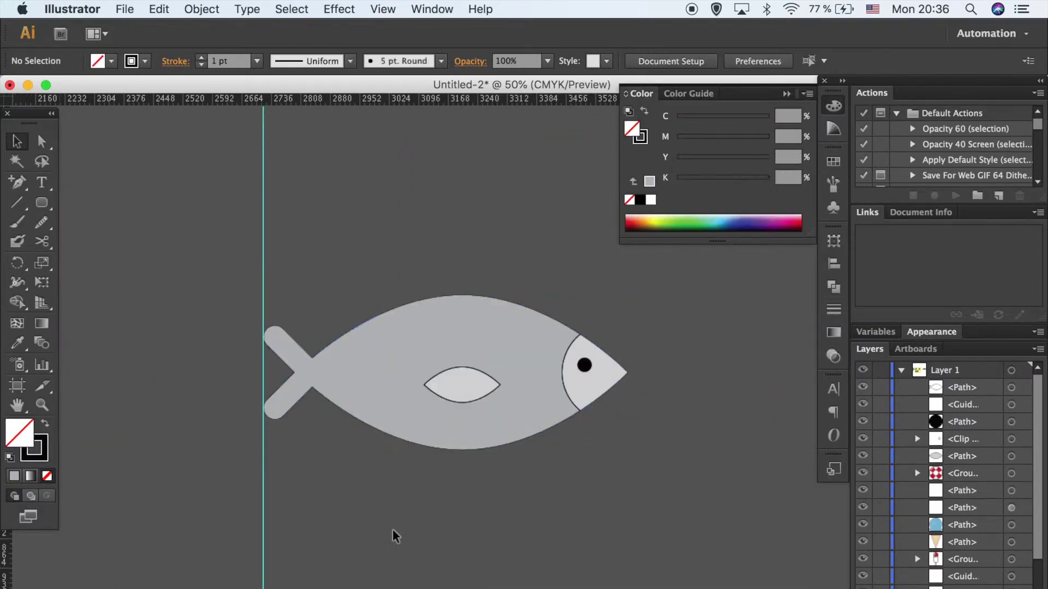
Scale the fish body narrower and move the inner lens back inside it.
key(super+z)
click(274, 154)
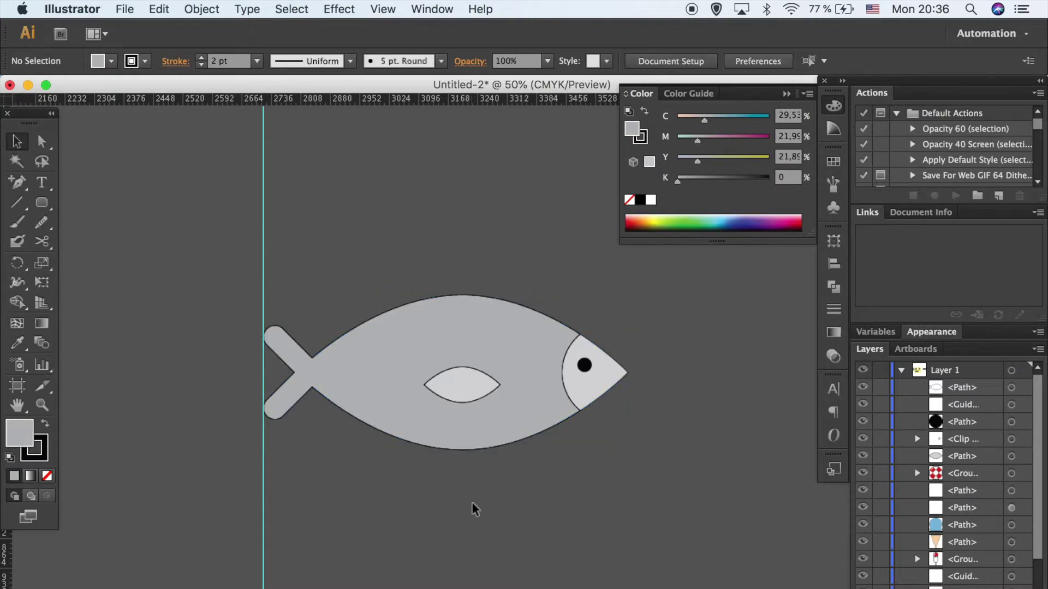
key(super+minus)
click(562, 379)
drag(571, 375, 529, 374)
key(super+shift+a)
drag(462, 379, 505, 367)
Draw a light grey circle over the fish's head end.
click(467, 410)
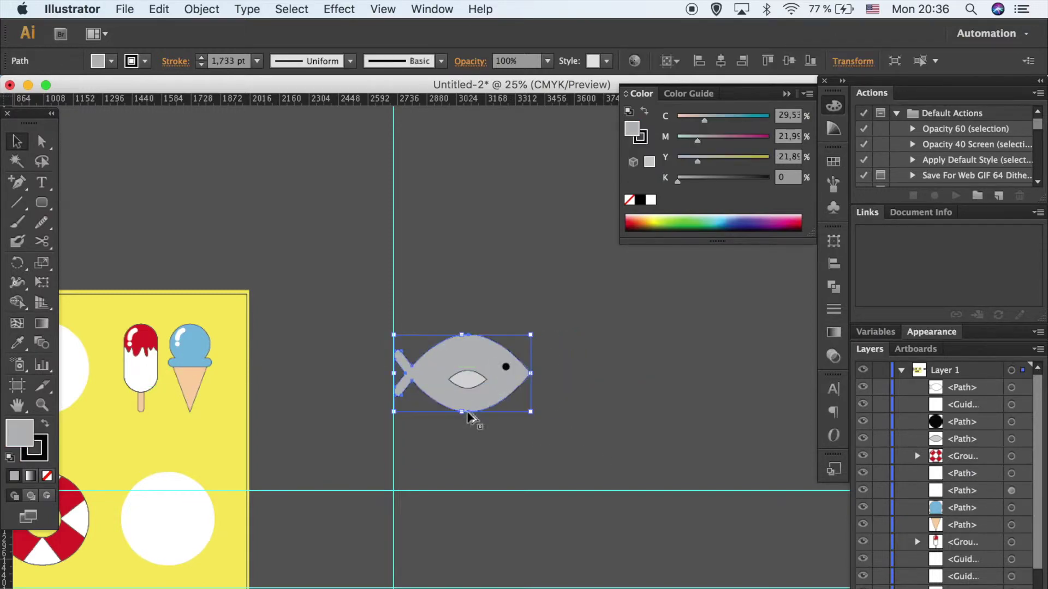
click(464, 411)
click(486, 431)
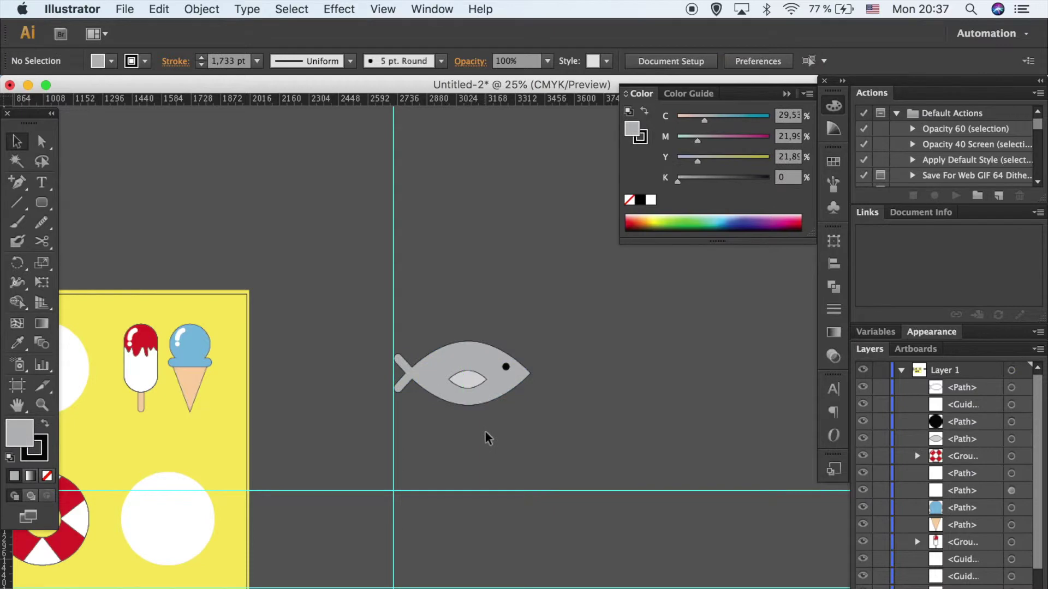
drag(41, 203, 117, 241)
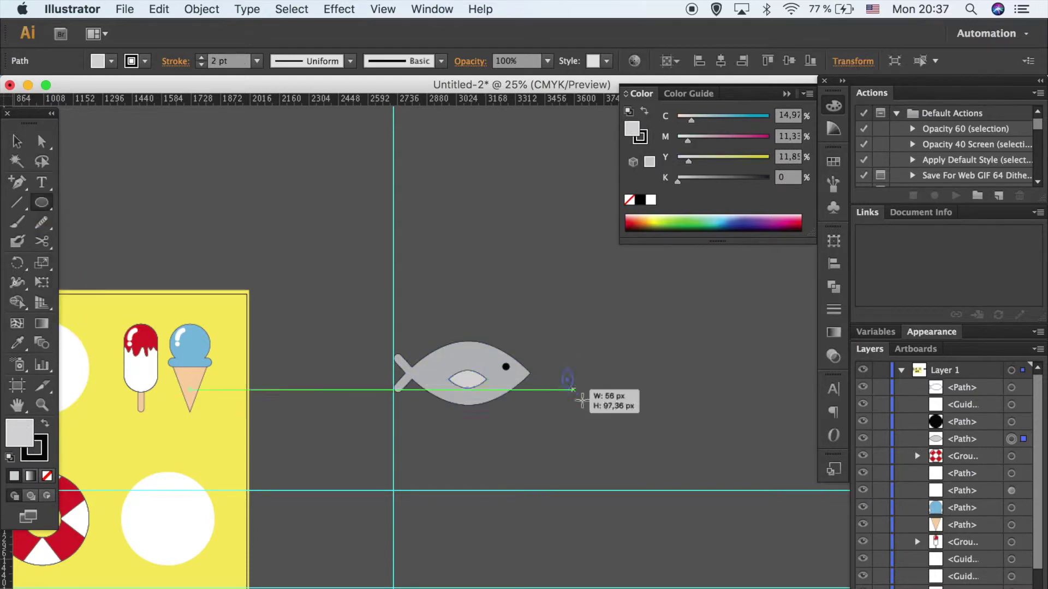
drag(539, 352, 595, 407)
drag(532, 383, 532, 383)
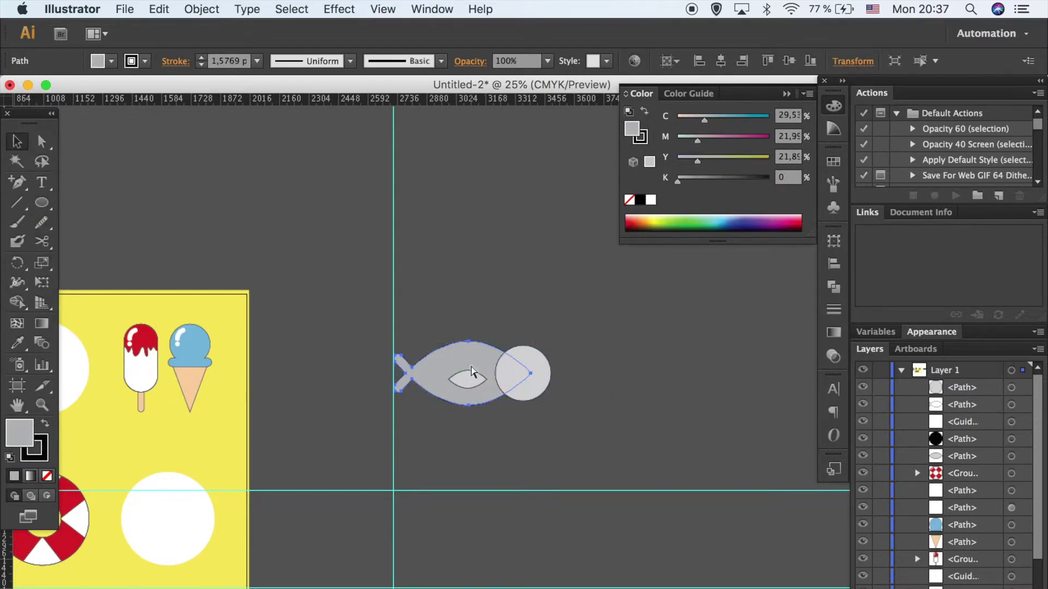
Paste a body copy in front and clip the circle to the fish outline with Make Clipping Mask.
key(ctrl+f)
shift+click(538, 391)
right_click(538, 391)
click(604, 529)
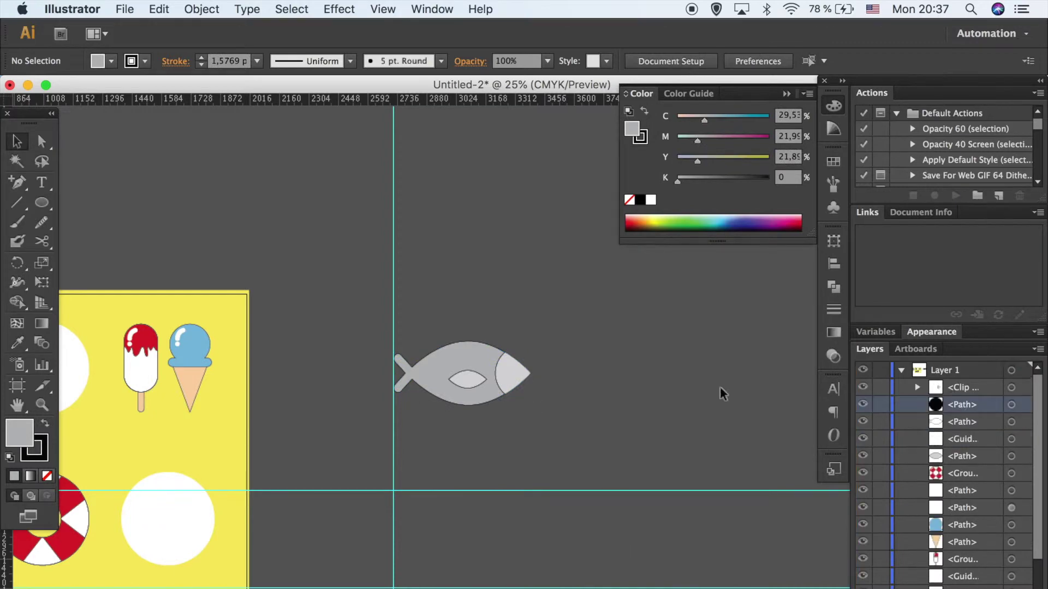
drag(980, 389, 980, 389)
scroll(538, 455, up, 1)
scroll(479, 393, up, 4)
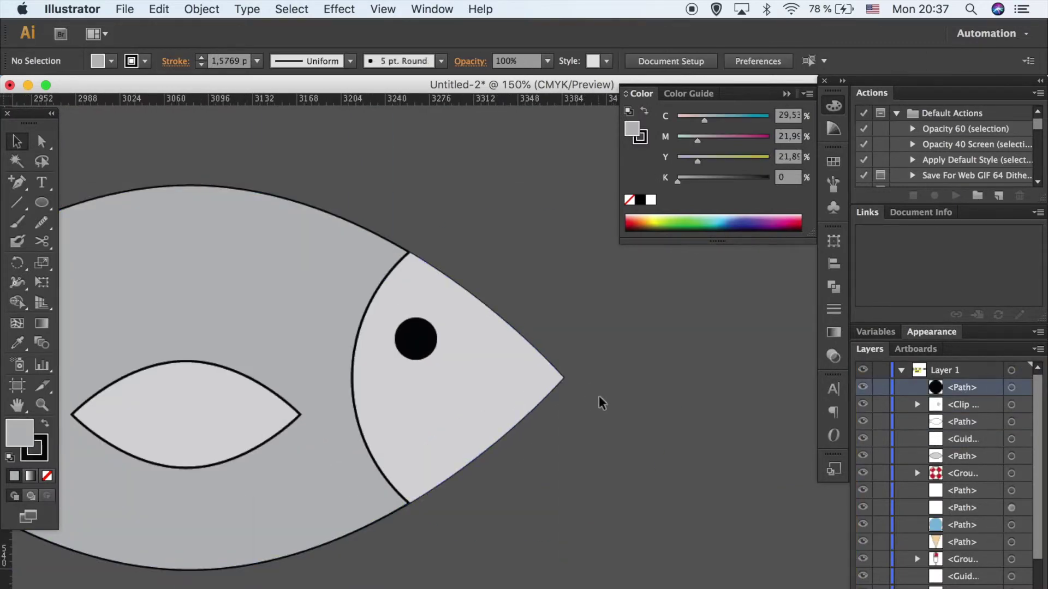
key(ctrl+z)
key(ctrl+z)
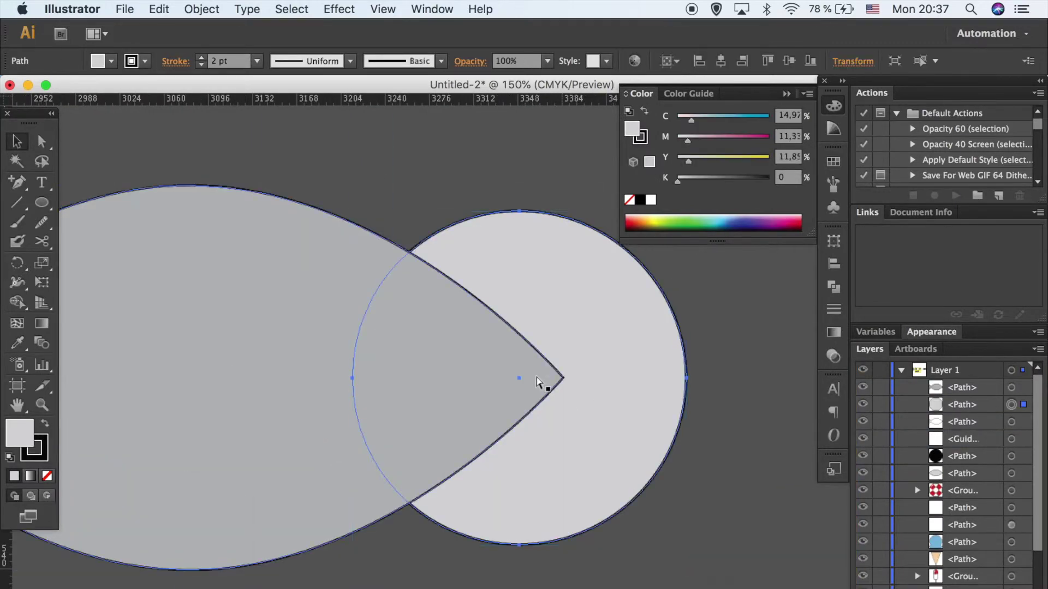
key(ctrl+shift+z)
key(ctrl+shift+z)
Move the light fish outline and eye above the clipped head group in Layers.
right_click(372, 519)
click(593, 544)
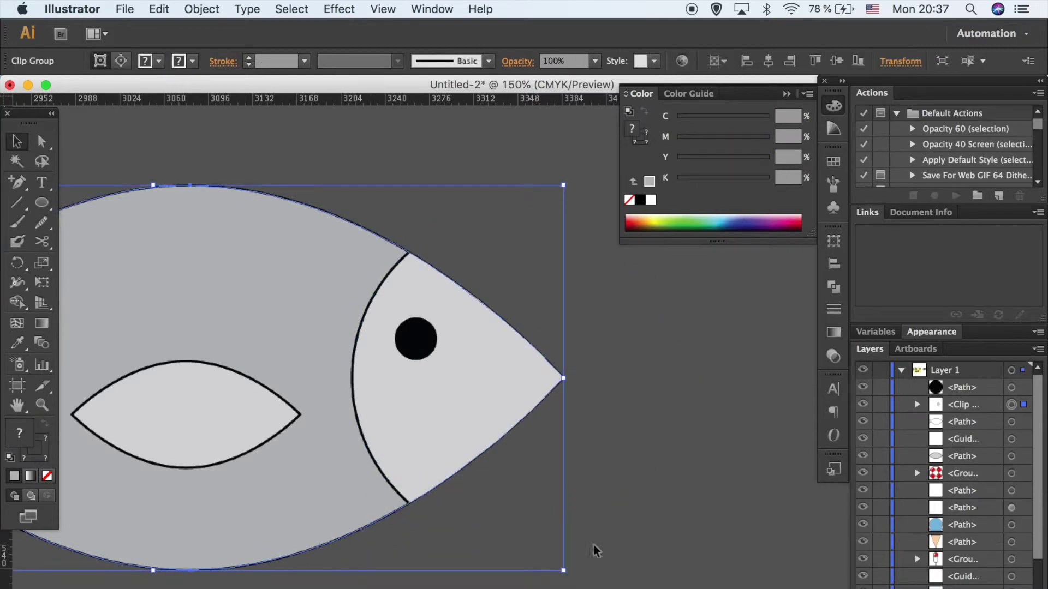
drag(952, 382, 952, 382)
scroll(686, 466, up, 1)
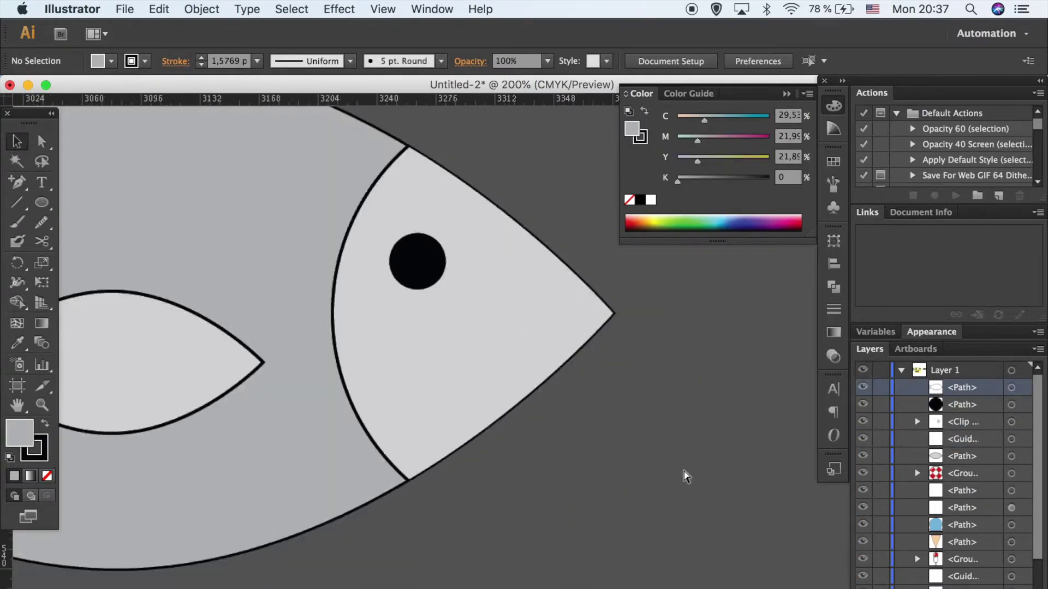
scroll(682, 469, down, 5)
Paint a curved Paintbrush highlight on the fish and make it a white stroke.
key(b)
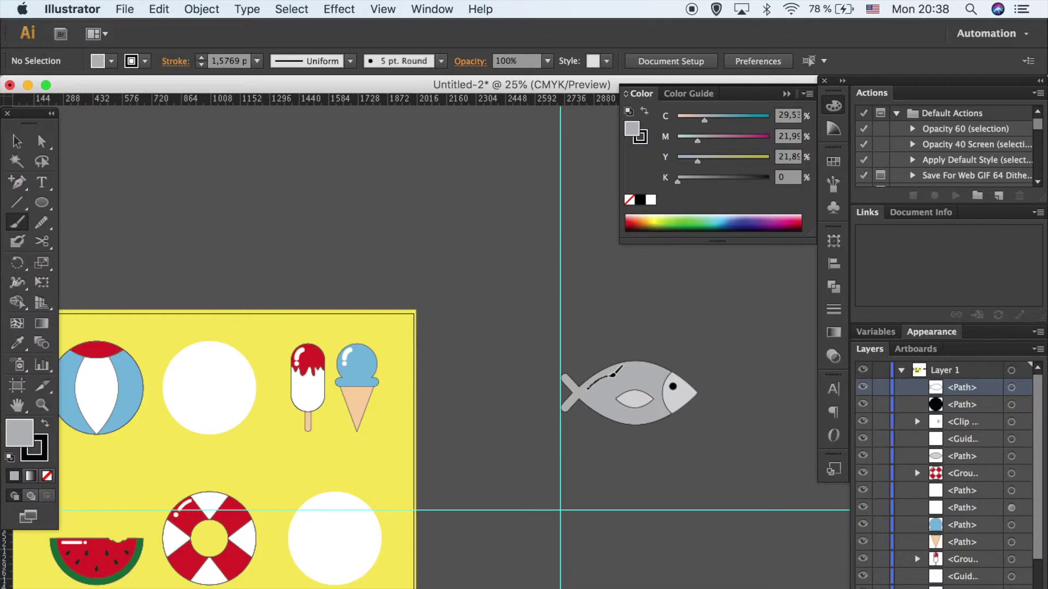
scroll(628, 382, up, 3)
key(v)
click(467, 374)
click(175, 61)
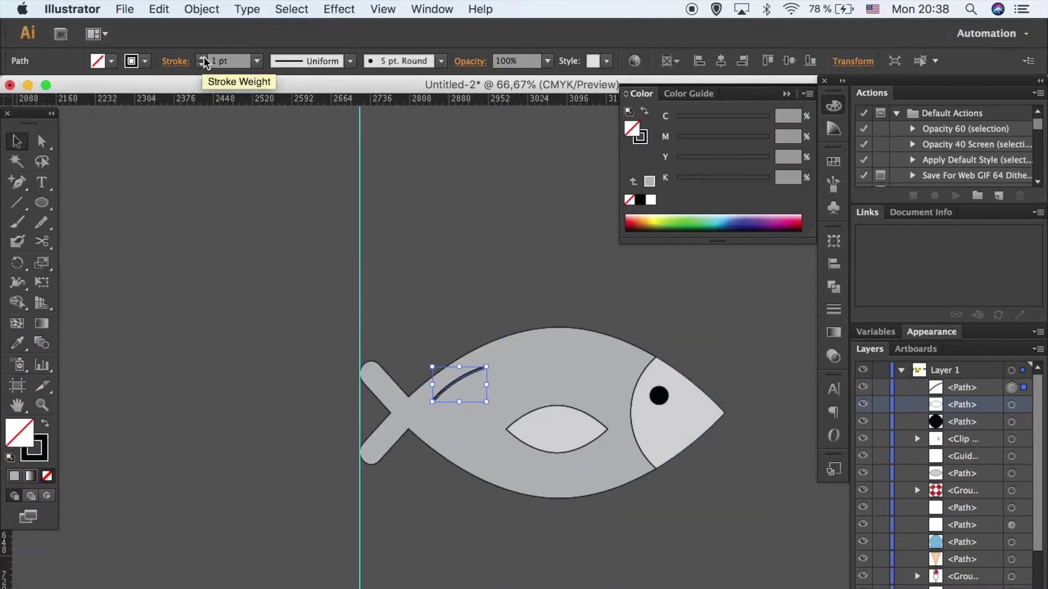
double_click(44, 454)
key(Return)
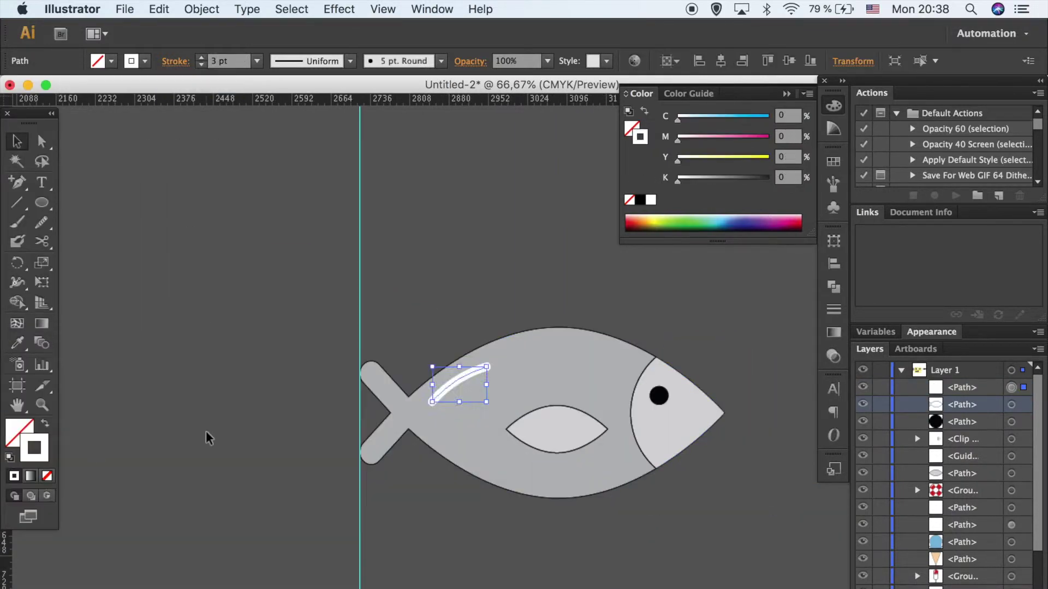
click(307, 430)
Draw a small circle on the fish tail with fill and stroke swapped.
click(42, 207)
drag(423, 414, 429, 422)
key(shift+x)
key(v)
Centre the fish horizontally and vertically on the bottom-right placeholder circle.
scroll(357, 367, down, 1)
scroll(522, 368, down, 3)
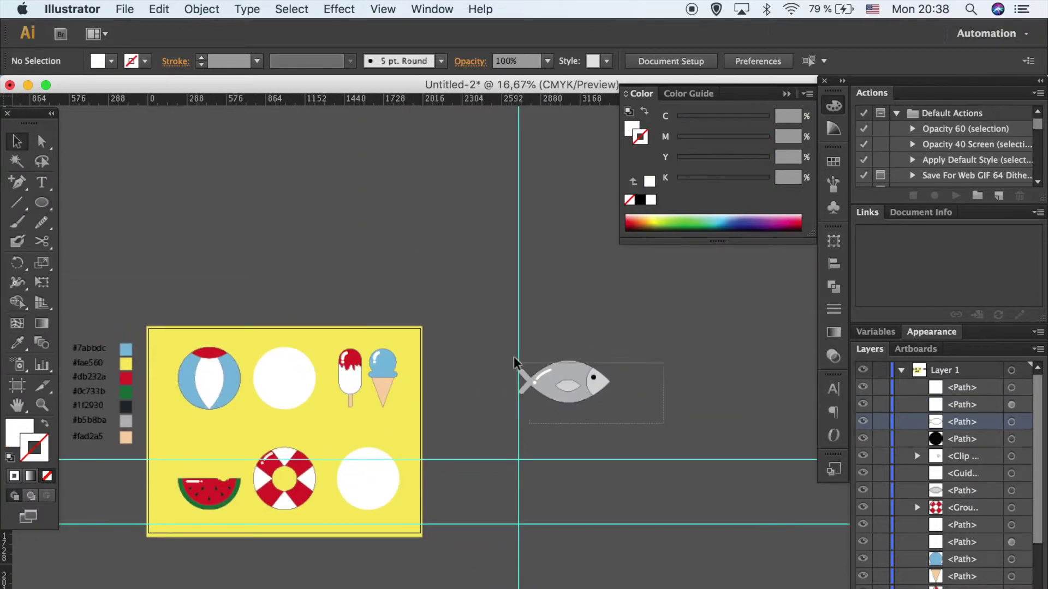
click(521, 375)
shift+click(388, 466)
click(666, 61)
click(524, 104)
click(632, 104)
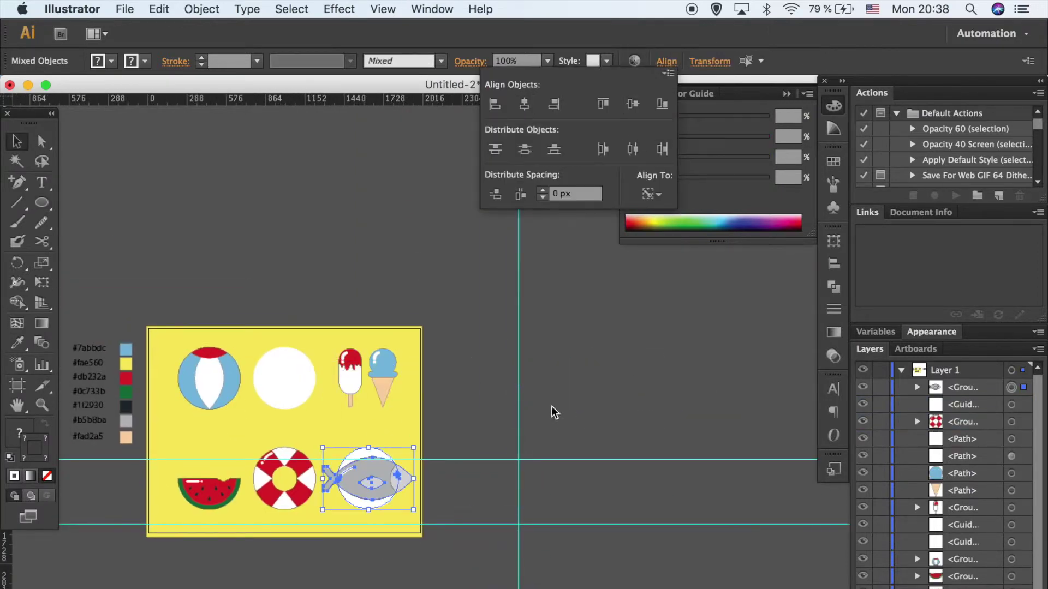
click(546, 414)
Delete the white placeholder circle behind the fish.
click(397, 483)
scroll(437, 520, down, 3)
click(437, 520)
key(ctrl+=)
click(328, 486)
key(Delete)
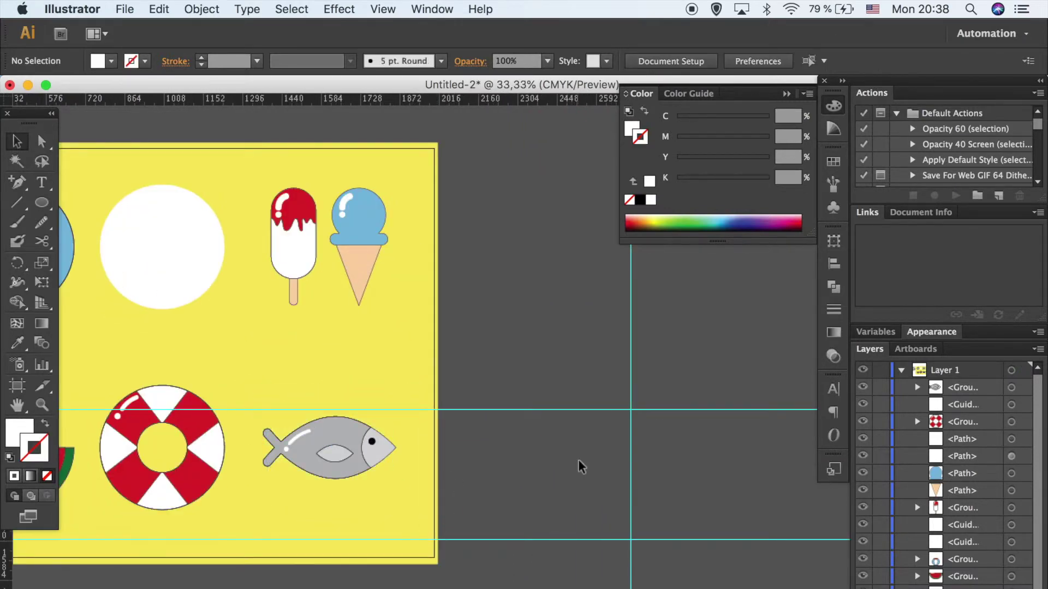
key(ctrl+minus)
Move a leftover white circle off the artboard.
scroll(578, 459, right, 5)
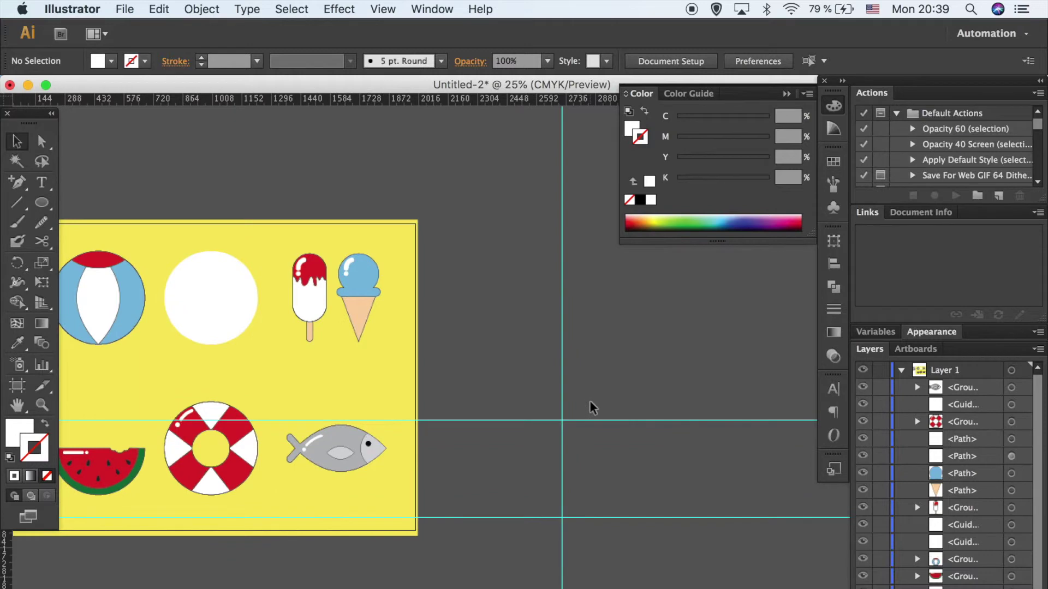
scroll(589, 400, right, 1)
drag(244, 334, 671, 337)
scroll(654, 336, right, 3)
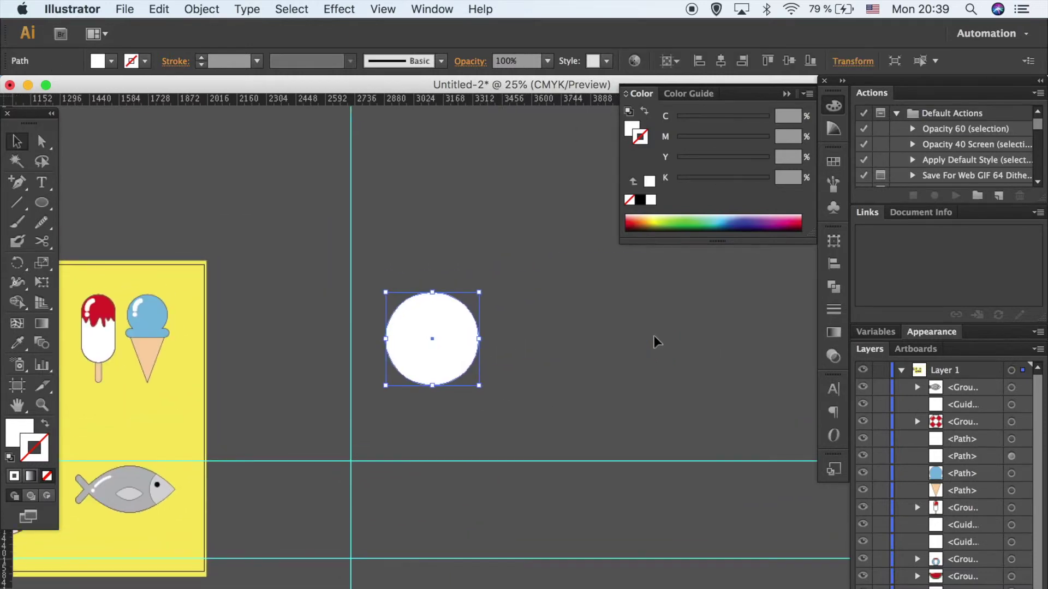
Delete the moved circle and draw a flat-topped rounded boat hull.
key(Delete)
drag(41, 202, 92, 217)
mouse_move(428, 323)
mouse_down()
mouse_move(551, 360)
mouse_move(550, 378)
mouse_up()
key(a)
click(456, 323)
key(Delete)
click(523, 323)
key(Delete)
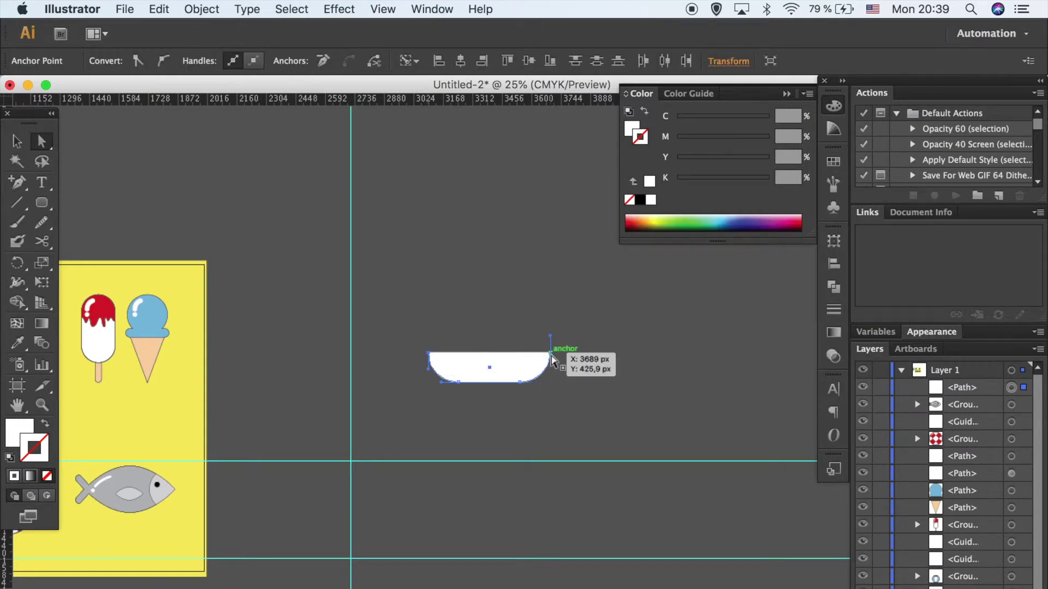
Draw a thin rectangular rim bar across the hull's top.
click(566, 401)
scroll(546, 398, up, 3)
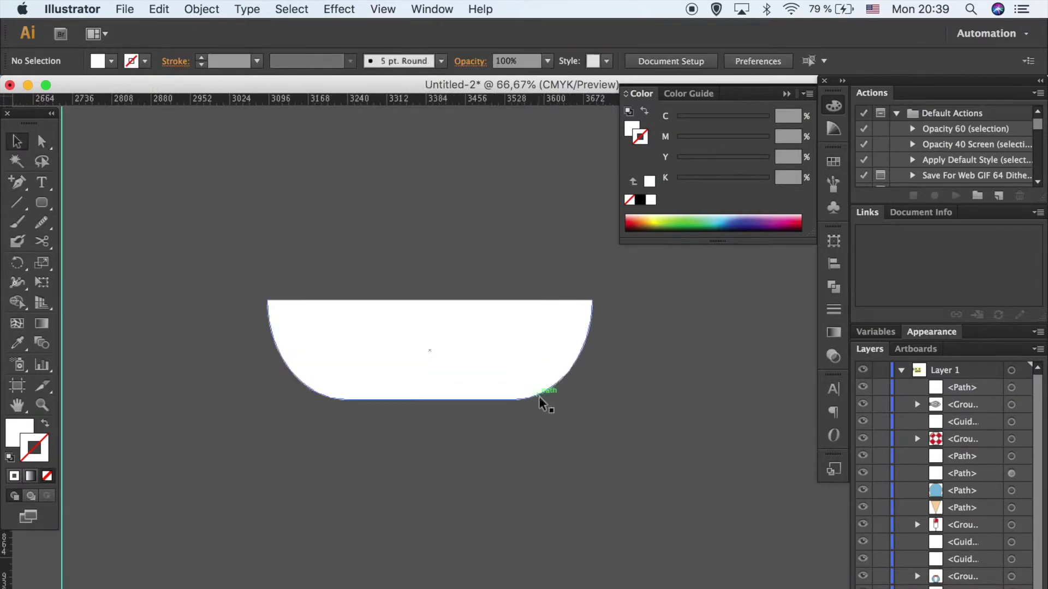
drag(42, 202, 87, 204)
mouse_move(284, 359)
mouse_down()
mouse_move(446, 374)
mouse_move(609, 354)
mouse_up()
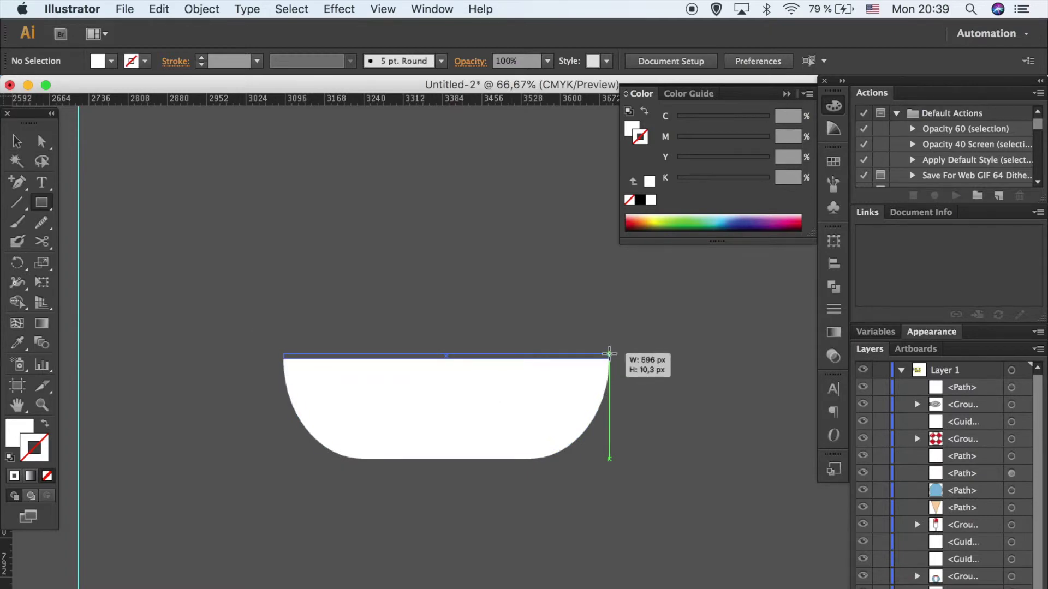
Rotate the bar upright as a mast and centre it in the hull.
key(v)
drag(493, 358, 494, 265)
drag(610, 271, 447, 354)
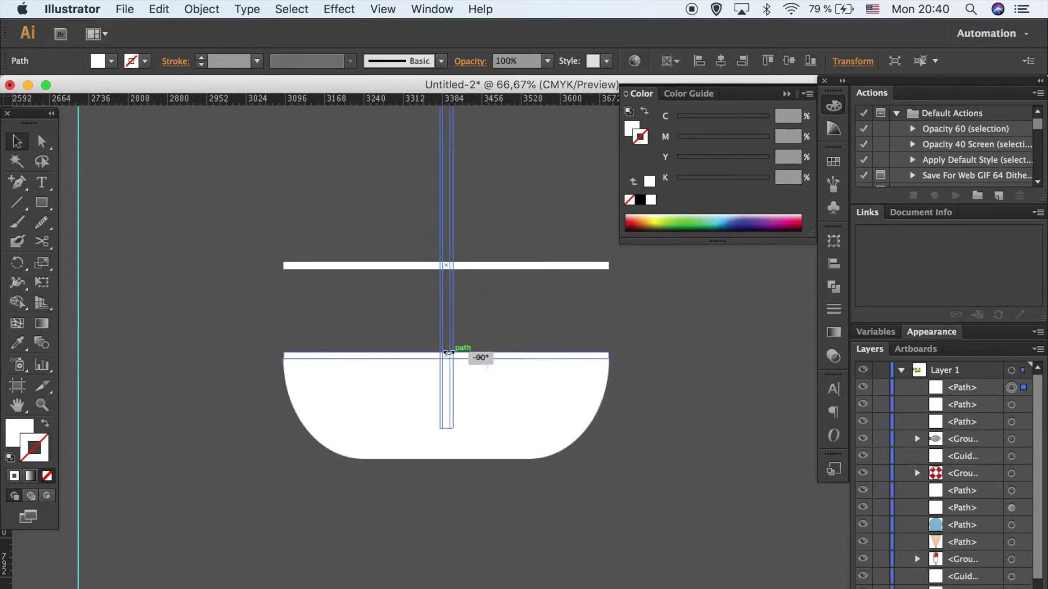
drag(444, 314, 389, 314)
Sample the popsicle's red onto the hull rim with the Eyedropper.
key(super+minus)
key(super+minus)
key(super+minus)
scroll(450, 355, down, 3)
key(i)
click(193, 346)
key(v)
Send the mast to the back, behind the hull.
click(554, 369)
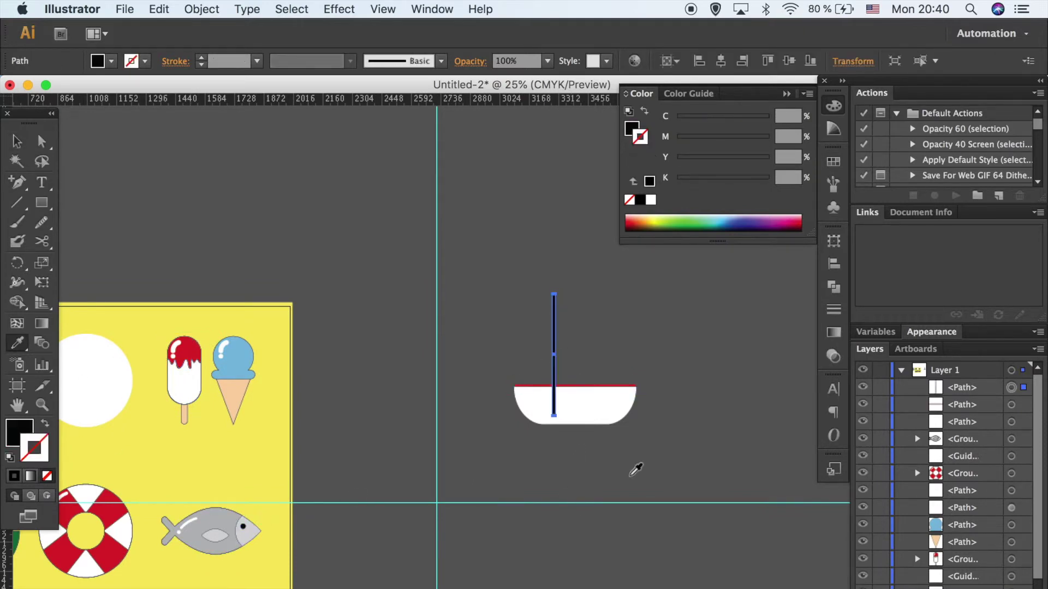
key(v)
click(556, 338)
right_click(548, 364)
click(731, 583)
click(744, 532)
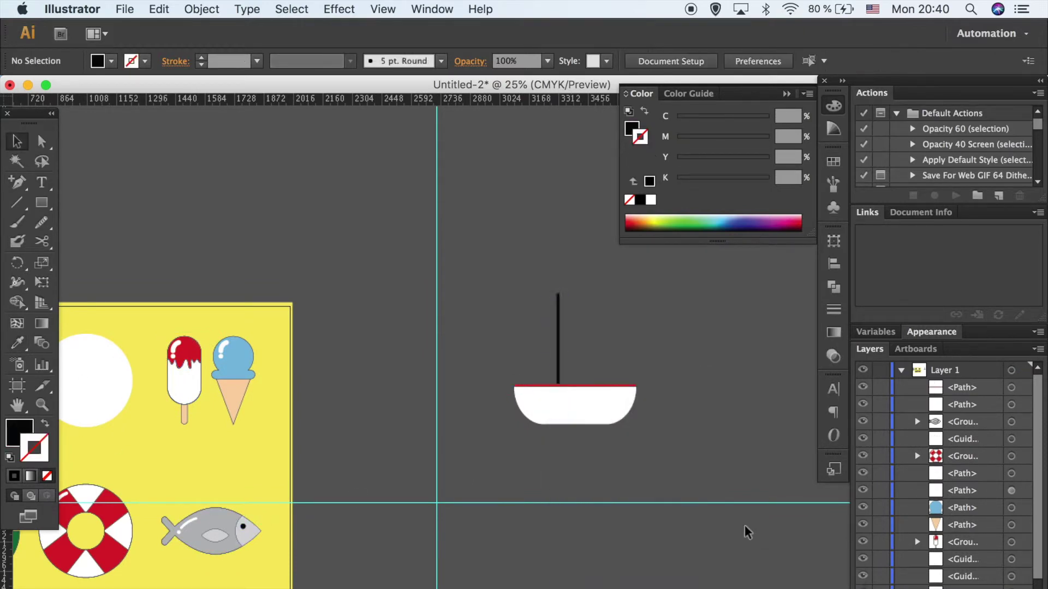
Draw a small circular porthole on the hull with a larger outline ring around it.
key(super+1)
click(600, 437)
click(546, 352)
click(503, 252)
scroll(503, 252, right, 3)
key(l)
key(v)
drag(362, 403, 371, 409)
key(slash)
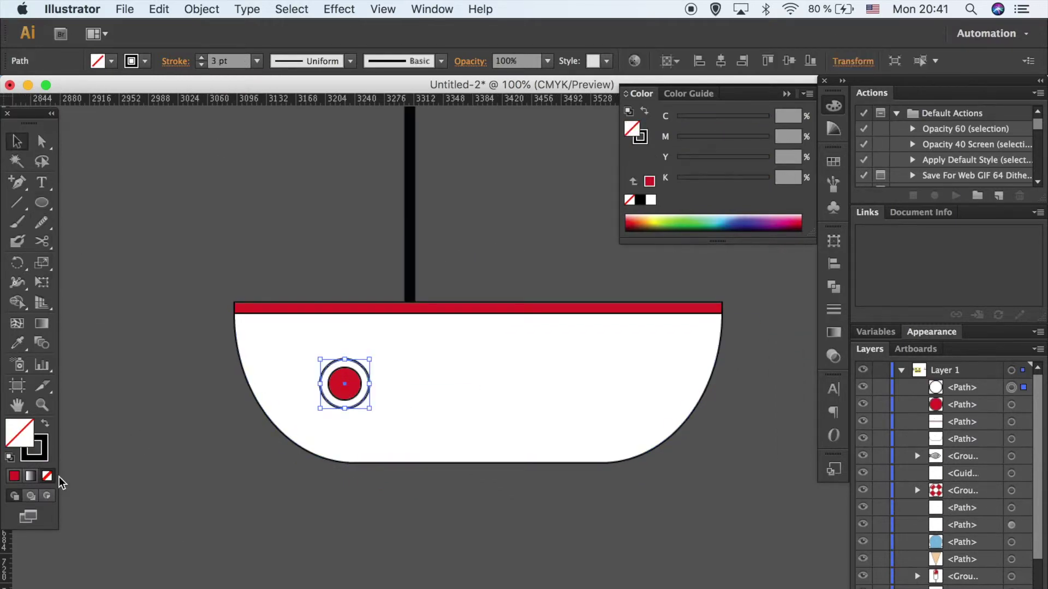
Fill the porthole circles with the ice cream's light blue using the Eyedropper.
key(ctrl+minus)
key(ctrl+minus)
key(ctrl+minus)
scroll(382, 349, left, 5)
key(i)
click(474, 355)
key(ctrl+plus)
key(ctrl+plus)
key(ctrl+plus)
key(ctrl+plus)
key(ctrl+z)
key(ctrl+minus)
Group the porthole with its ring and copy it twice for three portholes along the hull.
key(ctrl+minus)
scroll(337, 289, left, 10)
click(341, 283)
scroll(341, 283, right, 10)
key(ctrl+shift+a)
key(ctrl+plus)
key(ctrl+plus)
key(ctrl+plus)
key(v)
click(436, 373)
shift+click(483, 369)
key(ctrl+minus)
key(ctrl+minus)
key(ctrl+g)
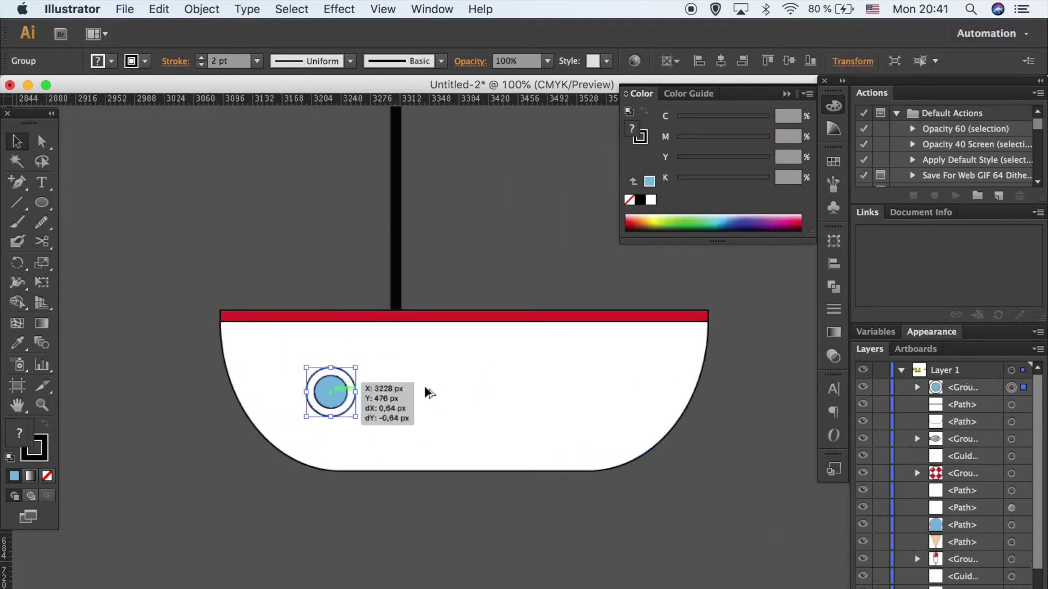
drag(476, 392, 476, 392)
key(ctrl+d)
click(742, 521)
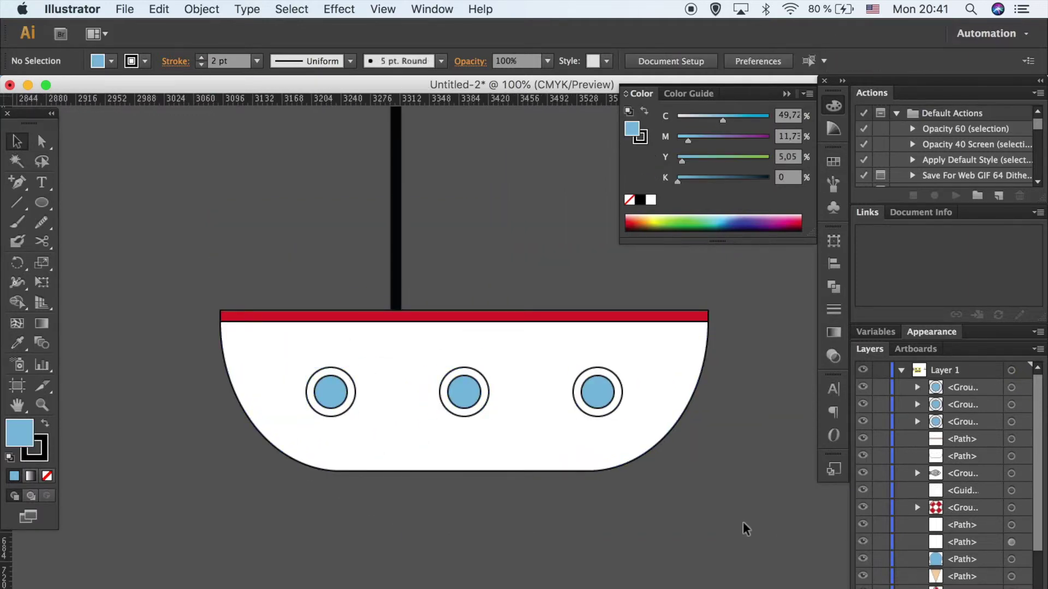
key(ctrl+minus)
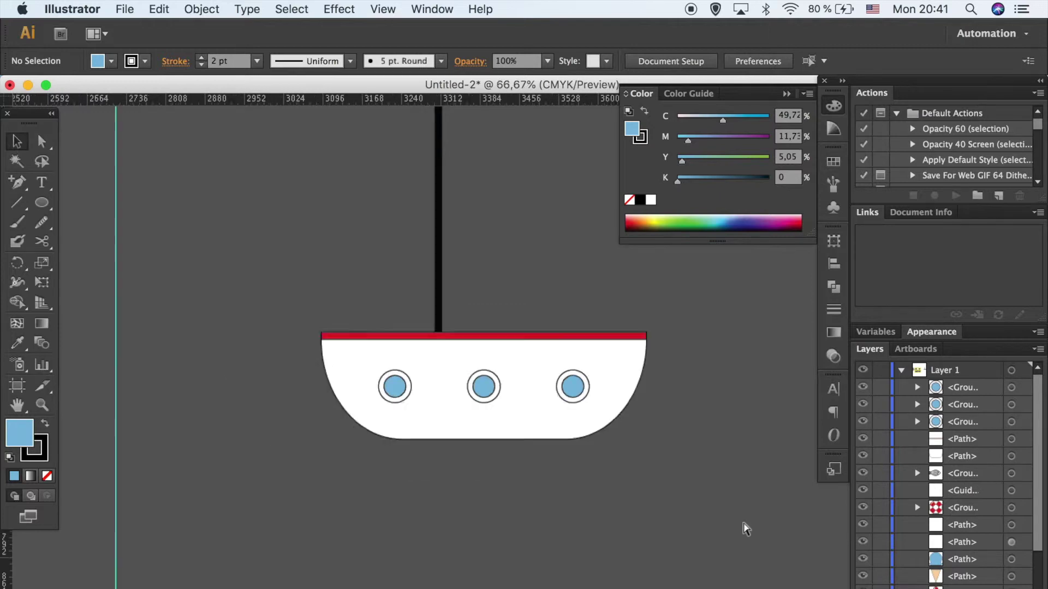
key(ctrl+minus)
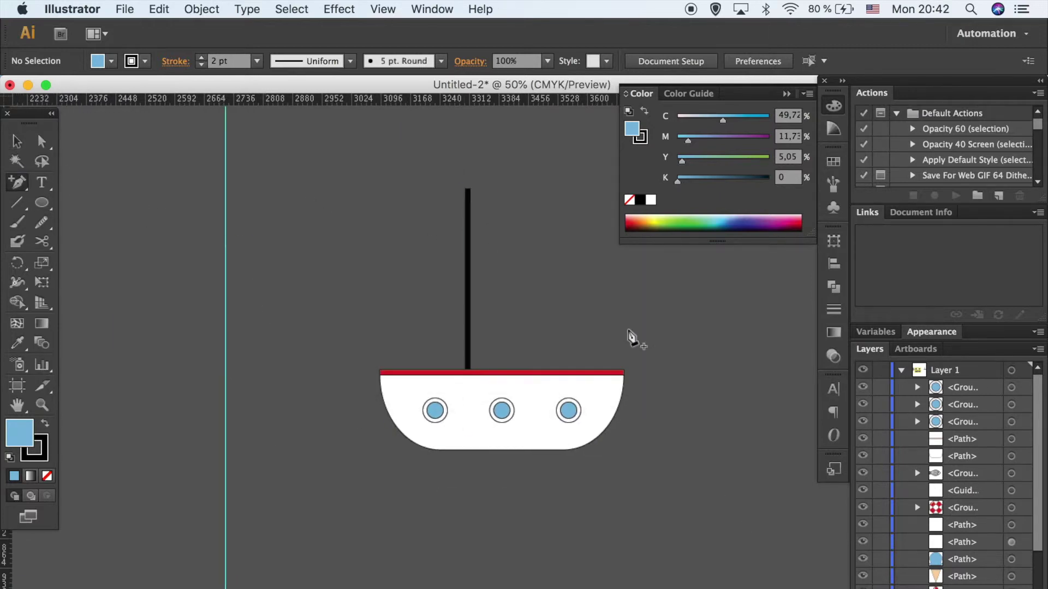
Draw a triangle and drag its bottom corner under the apex to make a right triangle.
drag(41, 203, 129, 273)
click(380, 295)
key(Return)
key(a)
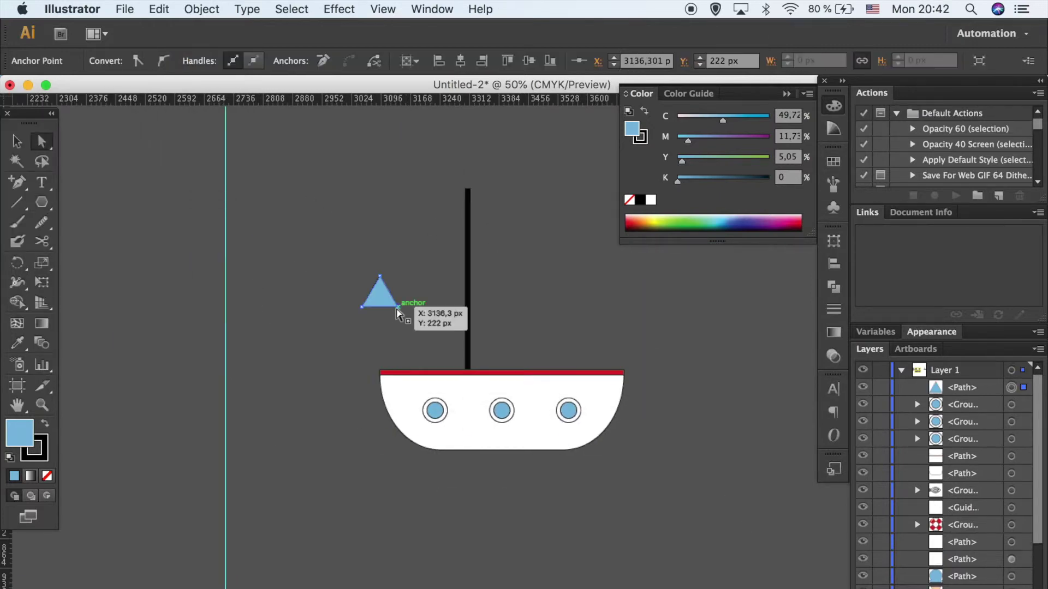
click(381, 311)
key(ctrl+plus)
key(ctrl+plus)
mouse_move(542, 360)
mouse_down()
mouse_move(470, 377)
mouse_move(437, 548)
mouse_up()
key(v)
key(ctrl+minus)
key(ctrl+minus)
Move the triangle beside the mast top, stretching it down to the deck and widening it left.
click(603, 444)
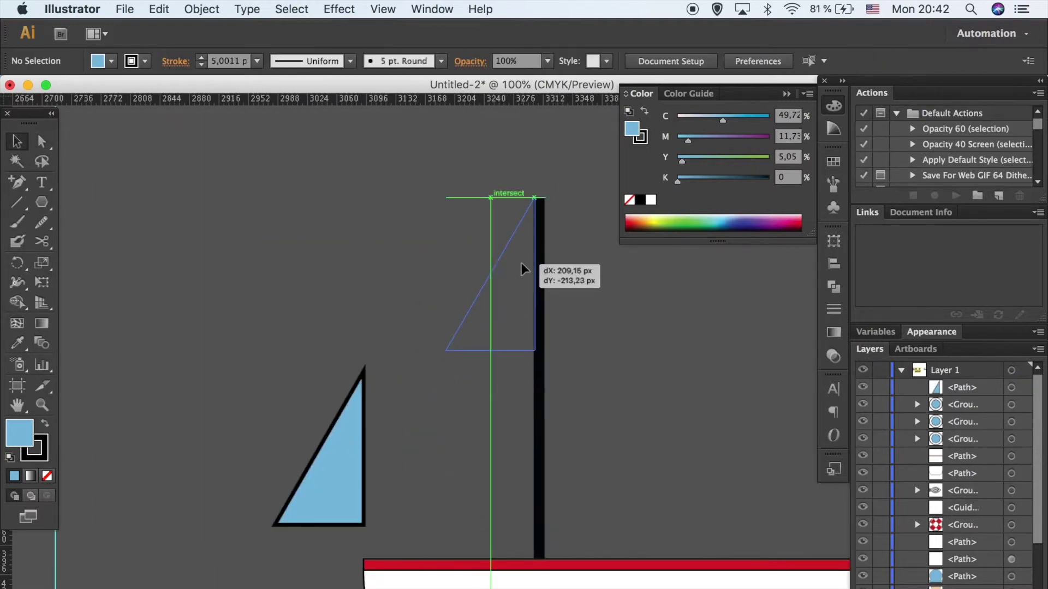
drag(352, 445, 524, 276)
drag(490, 356, 490, 522)
drag(448, 361, 390, 360)
Fill the sail with the rim's red using the Eyedropper.
key(i)
click(614, 565)
key(v)
click(689, 494)
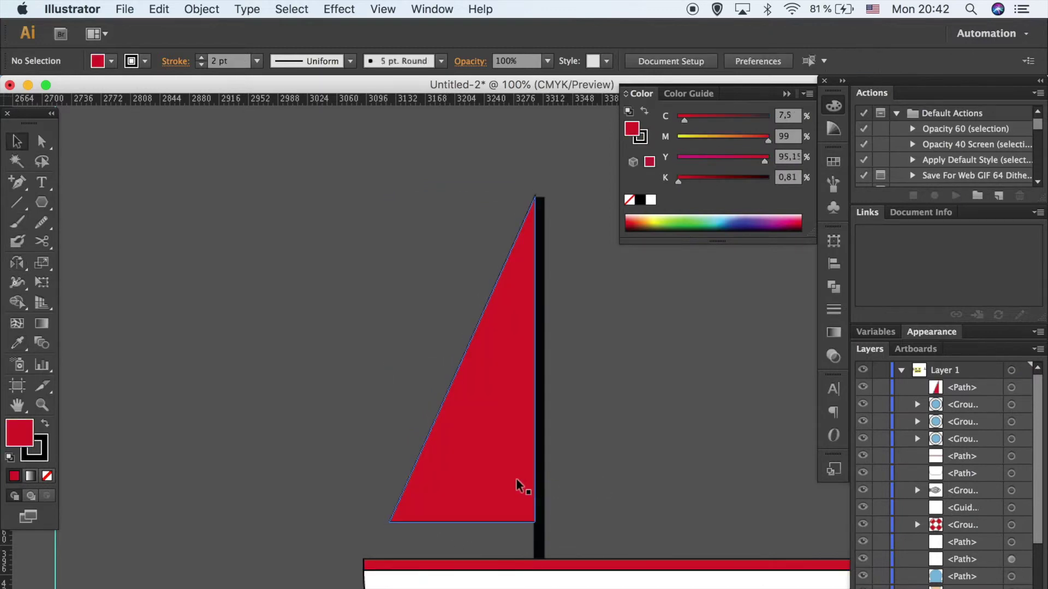
Align the sail's top with the mast's top and nudge it against the mast.
click(539, 436)
click(660, 393)
click(512, 364)
shift+click(539, 354)
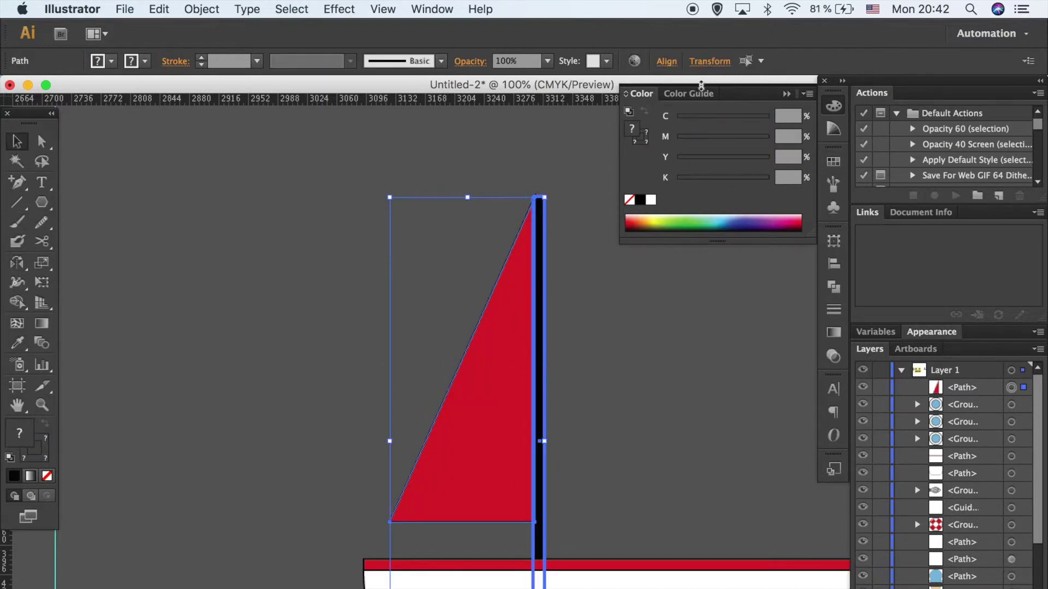
click(666, 60)
click(582, 103)
click(614, 439)
key(ctrl+plus)
key(ctrl+plus)
key(ctrl+plus)
scroll(631, 454, right, 3)
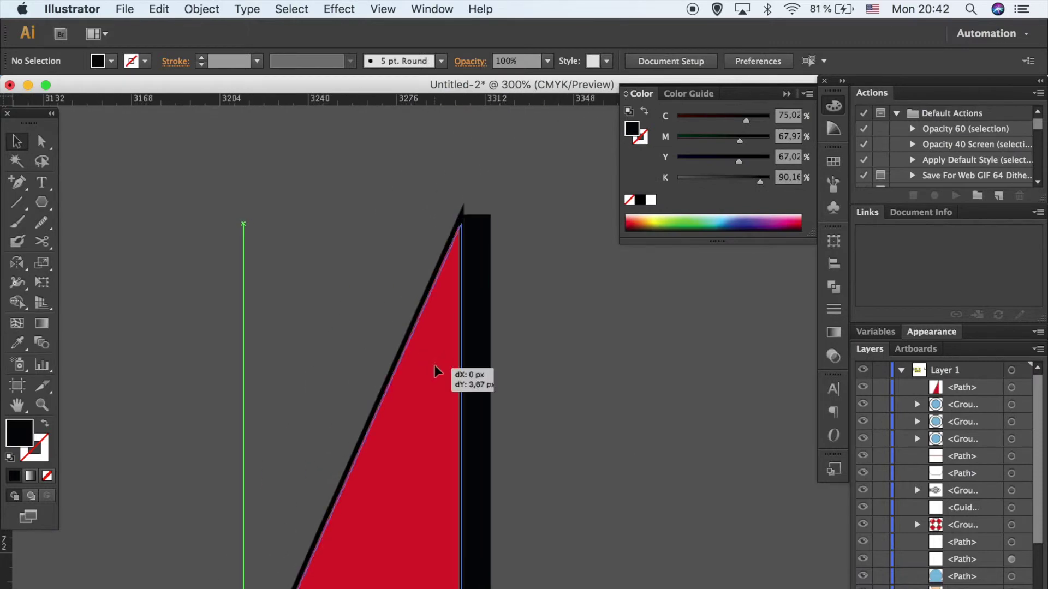
drag(435, 375, 430, 371)
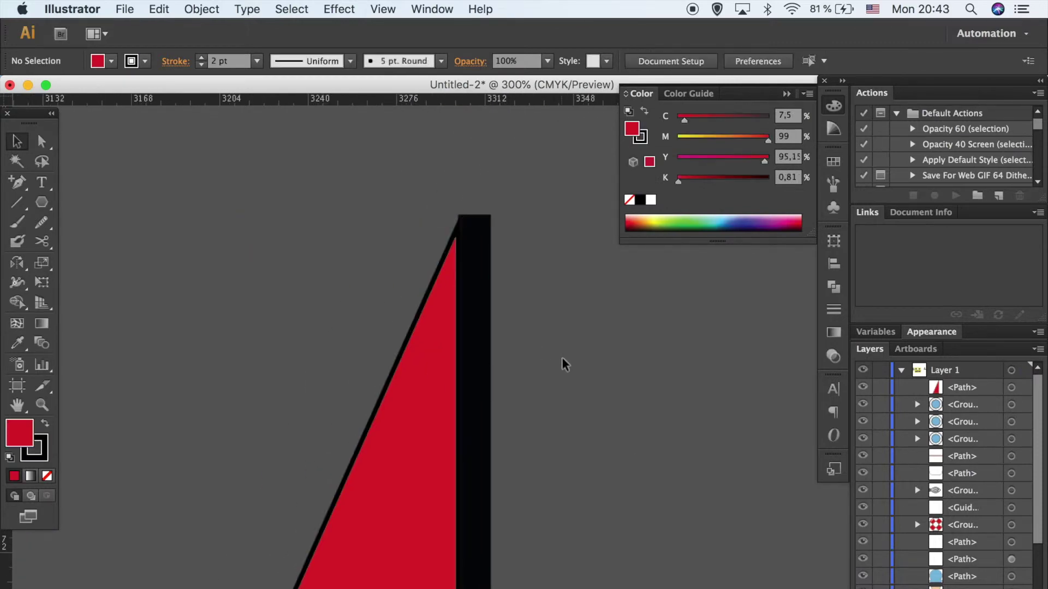
Mark the mast's top edge with a guide and check the sail against the mast.
key(ctrl+plus)
key(ctrl+plus)
key(ctrl+plus)
click(480, 284)
drag(336, 437, 327, 441)
double_click(19, 433)
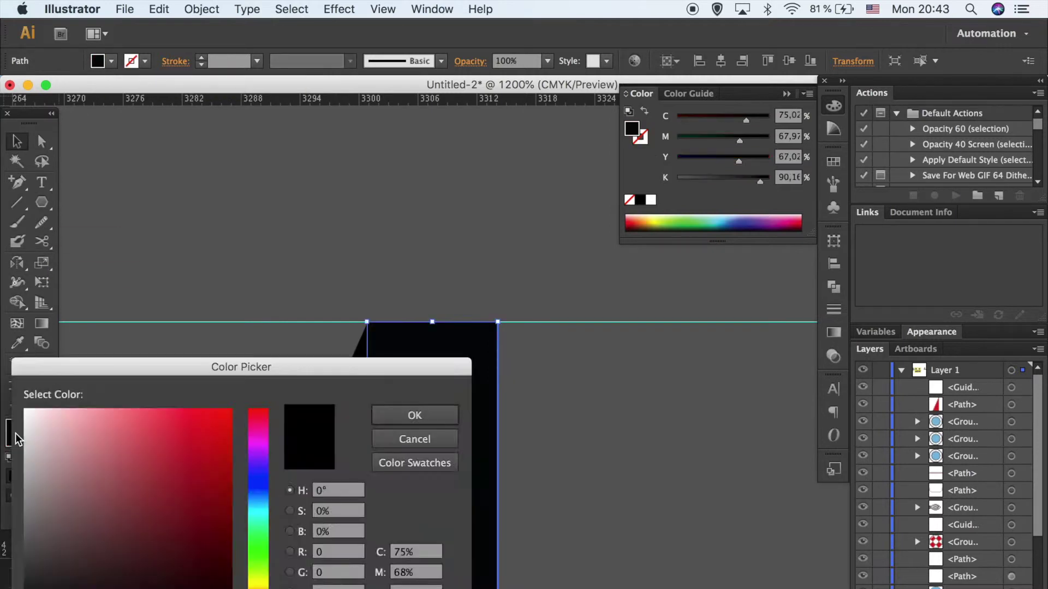
click(414, 437)
click(580, 512)
scroll(581, 512, left, 3)
click(458, 466)
click(747, 502)
key(ctrl+minus)
key(ctrl+minus)
key(ctrl+minus)
key(ctrl+minus)
key(ctrl+minus)
key(ctrl+minus)
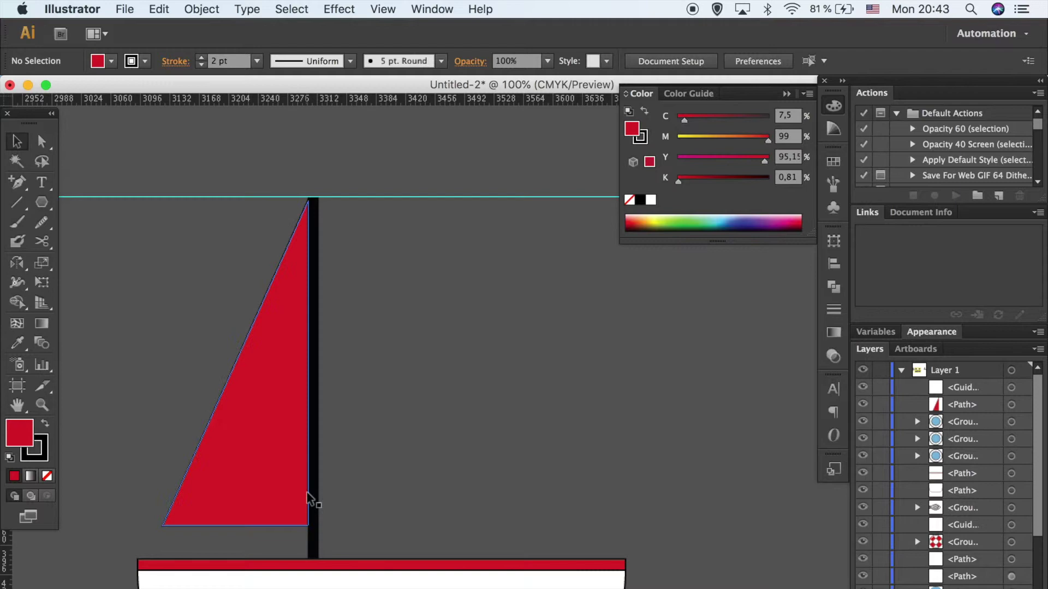
click(314, 492)
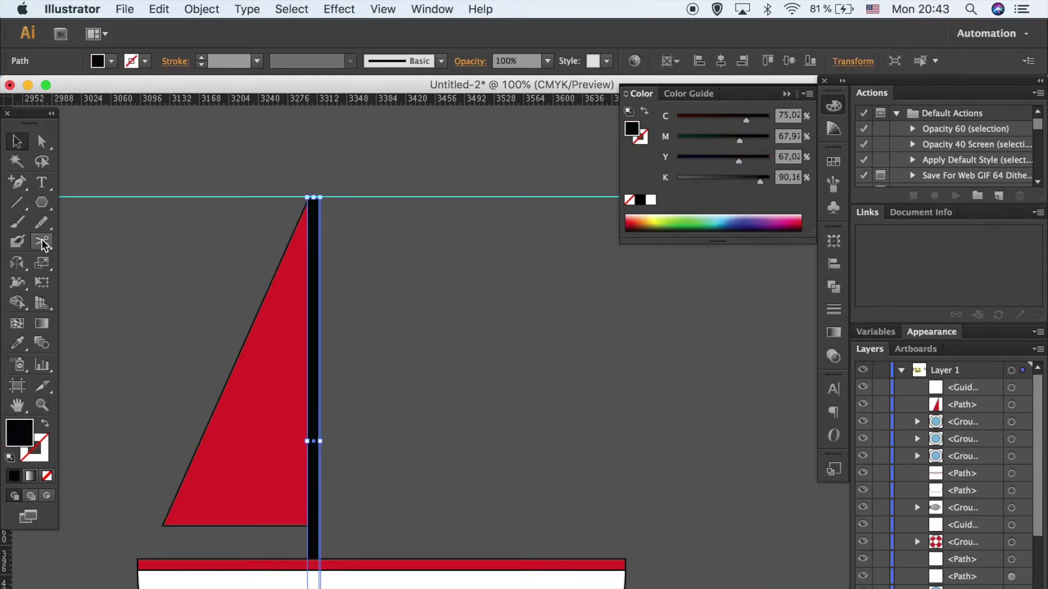
Draw a large circle right of the mast, widen it, and lower its opacity.
drag(42, 205, 61, 203)
drag(366, 315, 667, 588)
key(v)
drag(602, 486, 401, 368)
scroll(653, 379, down, 3)
drag(472, 193, 424, 567)
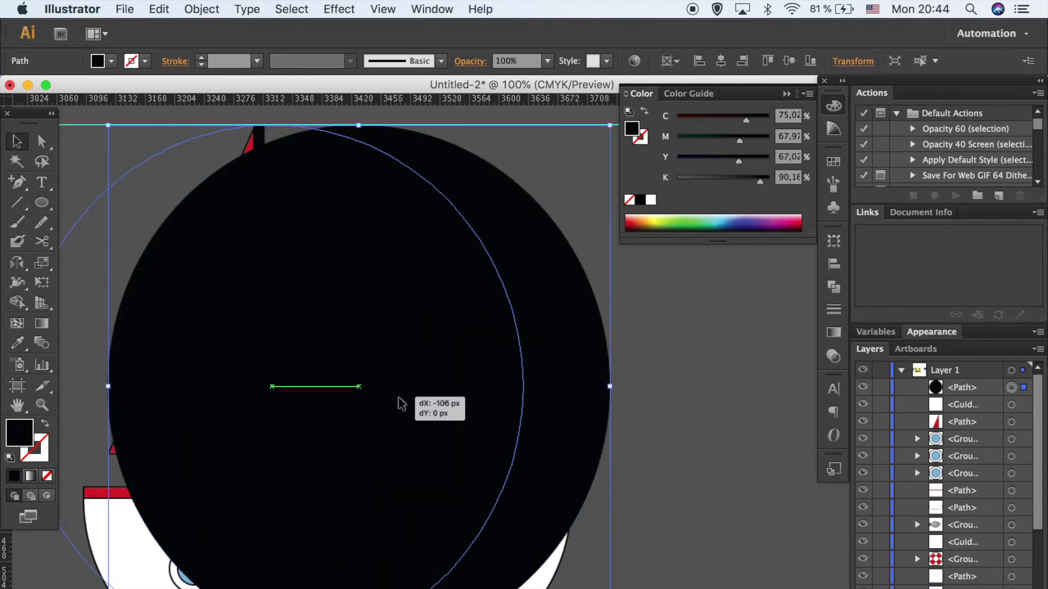
mouse_move(550, 389)
mouse_down()
mouse_move(571, 389)
mouse_move(539, 386)
mouse_up()
click(547, 61)
click(562, 122)
Cut away the circle's left half with a rectangle using Pathfinder Minus Front.
drag(42, 202, 129, 203)
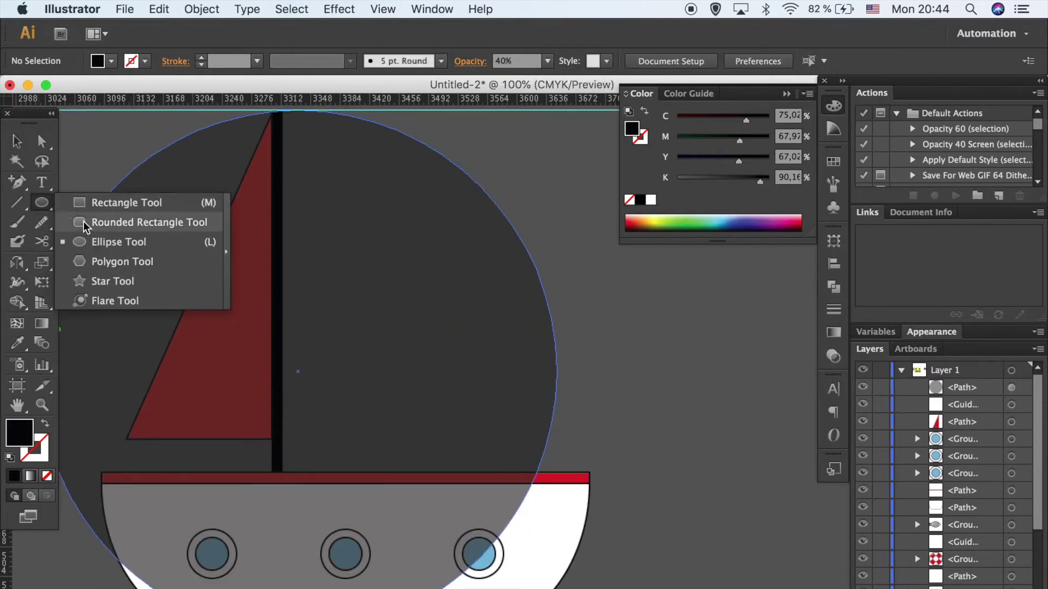
key(super+minus)
drag(161, 157, 359, 538)
key(c)
click(375, 374)
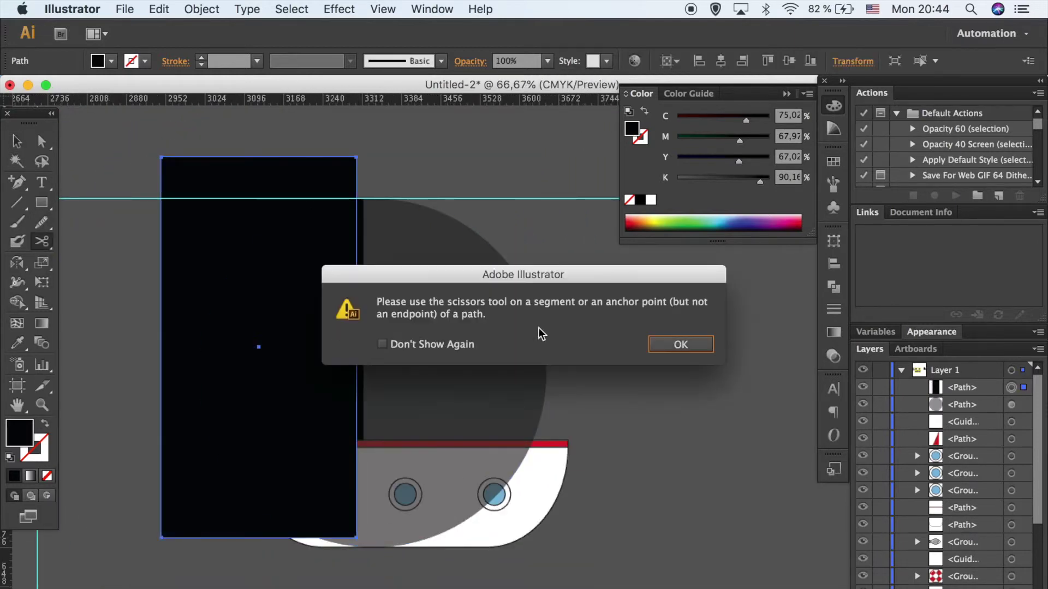
click(686, 346)
key(v)
shift+click(362, 354)
click(833, 286)
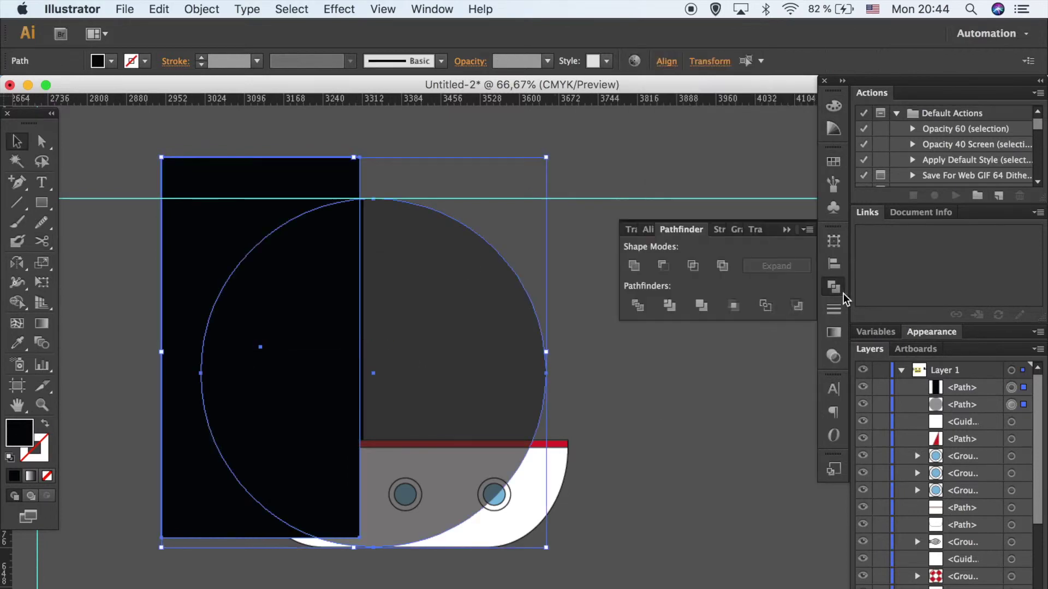
click(663, 266)
key(super+shift+a)
Trim the sail's bottom above the deck with another rectangle and Minus Front.
drag(41, 203, 109, 202)
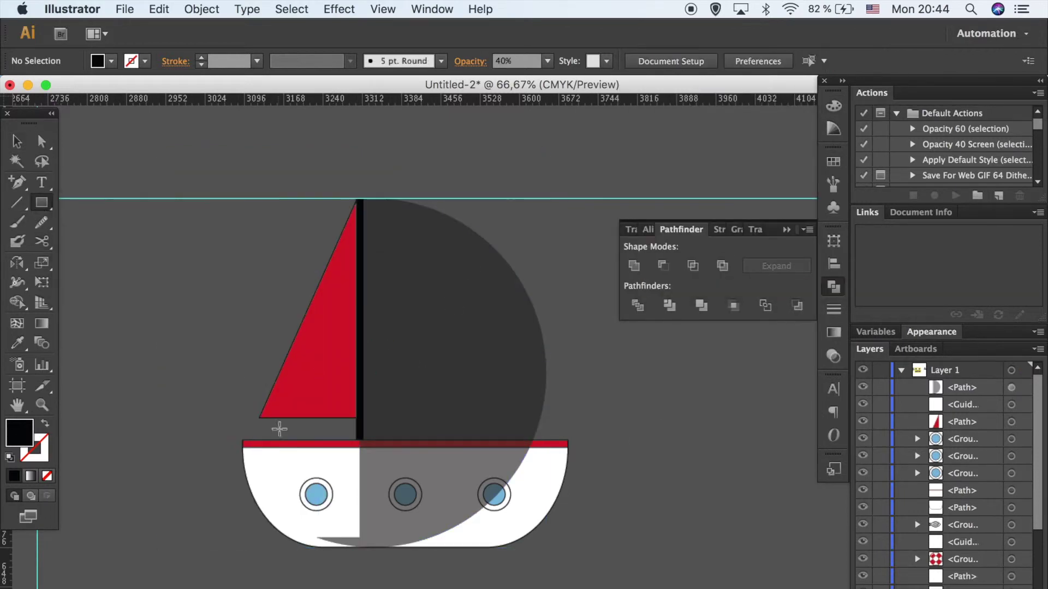
drag(433, 468, 553, 547)
key(v)
shift+click(463, 306)
click(669, 306)
key(super+shift+a)
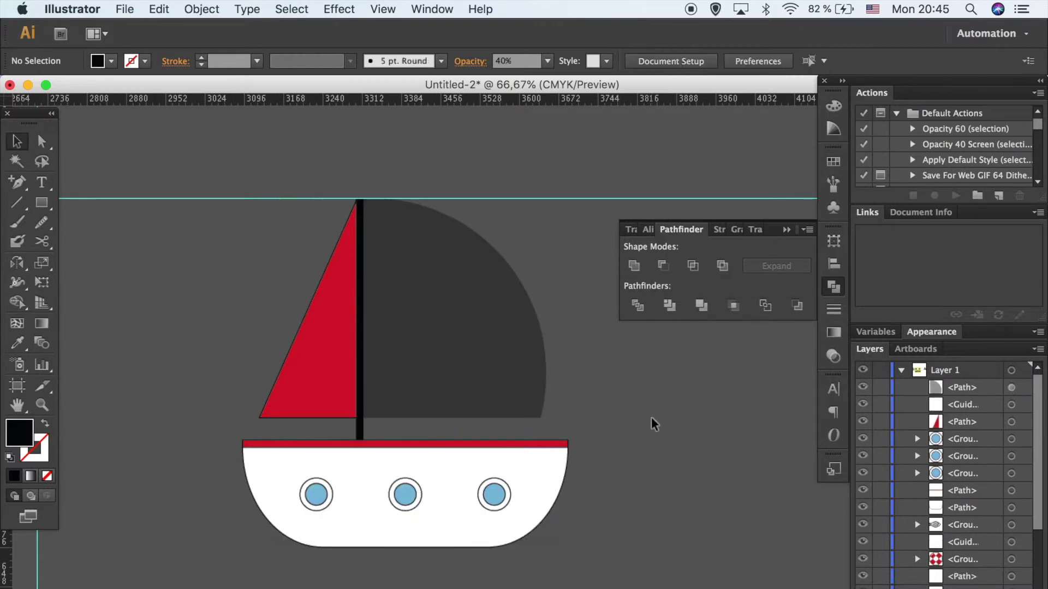
Restore the rounded black sail to 100% opacity.
scroll(652, 423, left, 2)
click(554, 338)
click(562, 61)
click(551, 73)
click(727, 505)
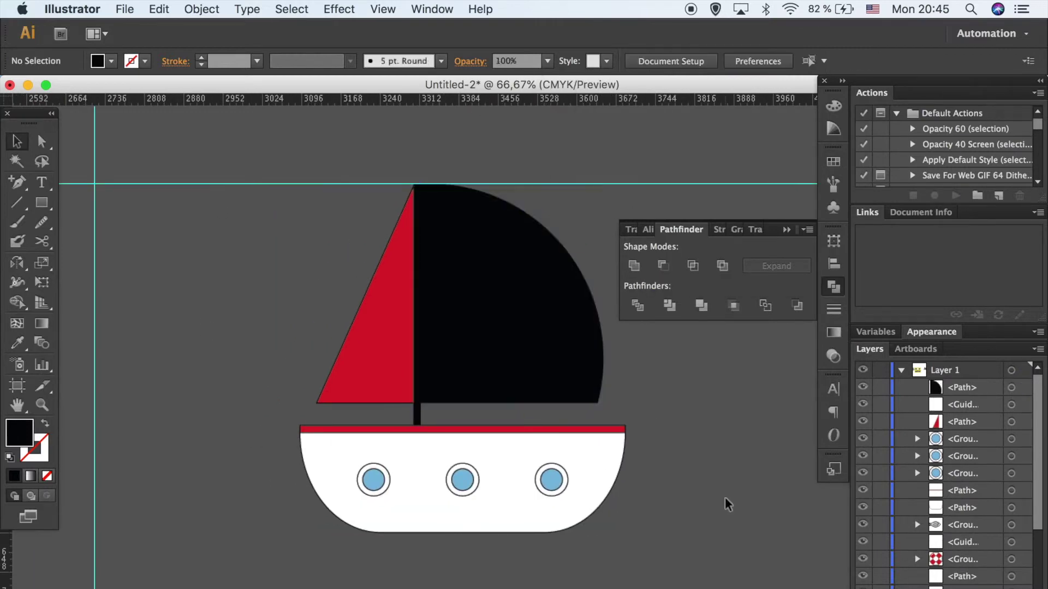
Change the black sail's fill to white and give it an outline.
click(590, 352)
double_click(10, 440)
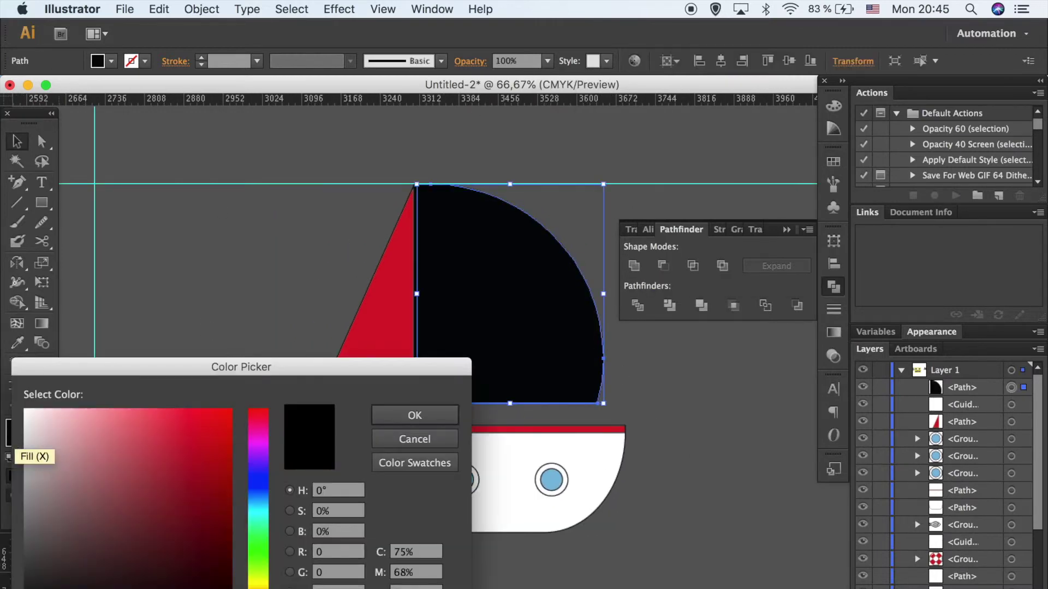
click(16, 415)
click(414, 414)
click(680, 498)
scroll(682, 501, up, 2)
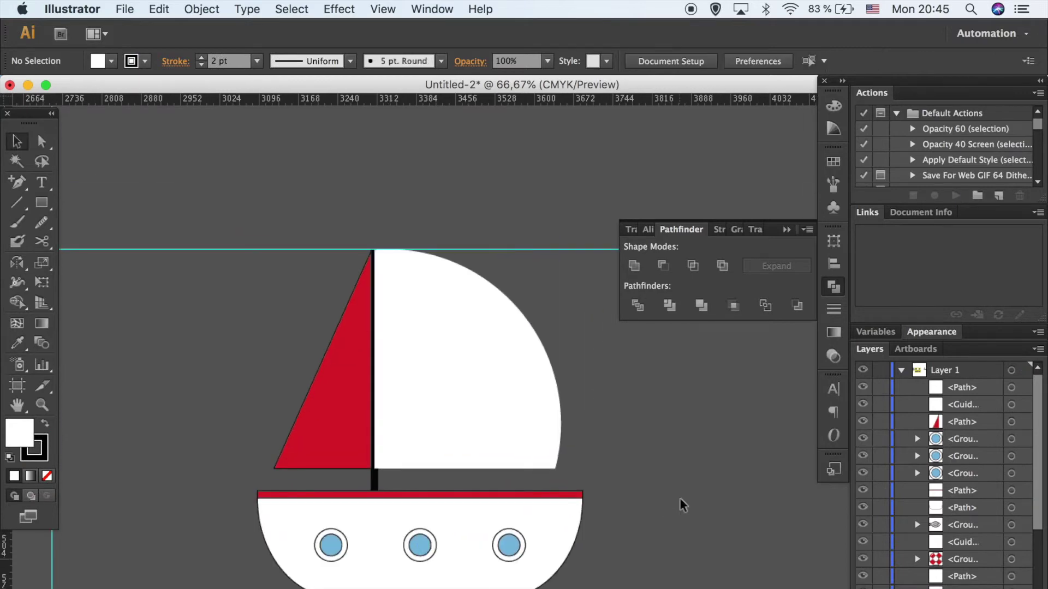
click(552, 423)
scroll(529, 382, up, 4)
click(34, 447)
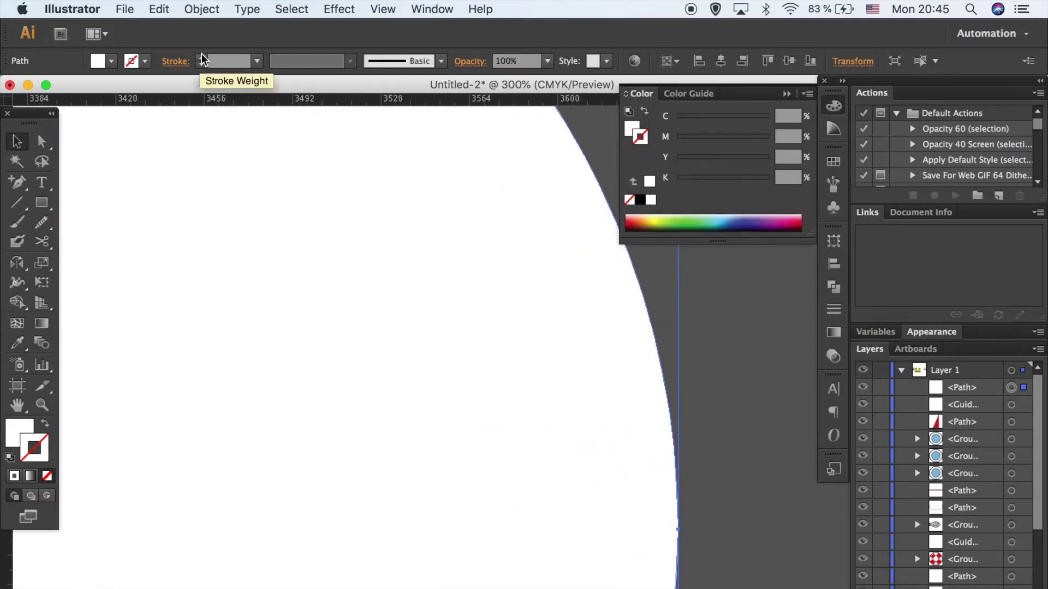
Draw a long blue bar across the sail and repeat it as evenly spaced stripes.
click(693, 363)
scroll(697, 367, down, 2)
scroll(672, 518, up, 1)
scroll(673, 519, up, 2)
click(521, 489)
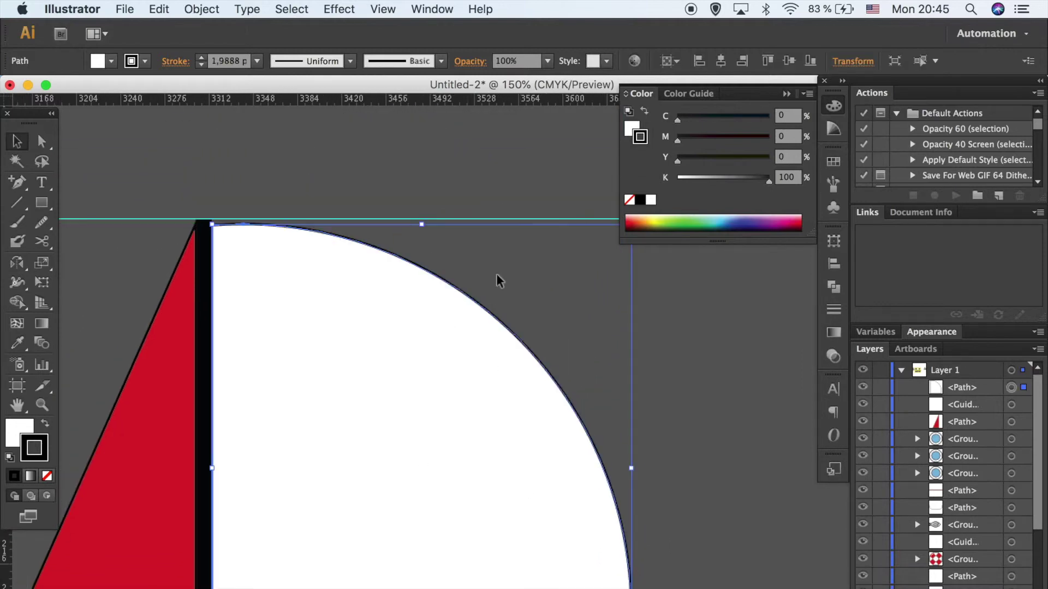
scroll(499, 281, down, 3)
click(659, 447)
drag(41, 202, 109, 201)
key(i)
key(ctrl+minus)
key(ctrl+minus)
key(ctrl+minus)
drag(637, 469, 601, 416)
key(ctrl+1)
scroll(648, 439, down, 2)
key(ctrl+d)
key(ctrl+d)
key(ctrl+d)
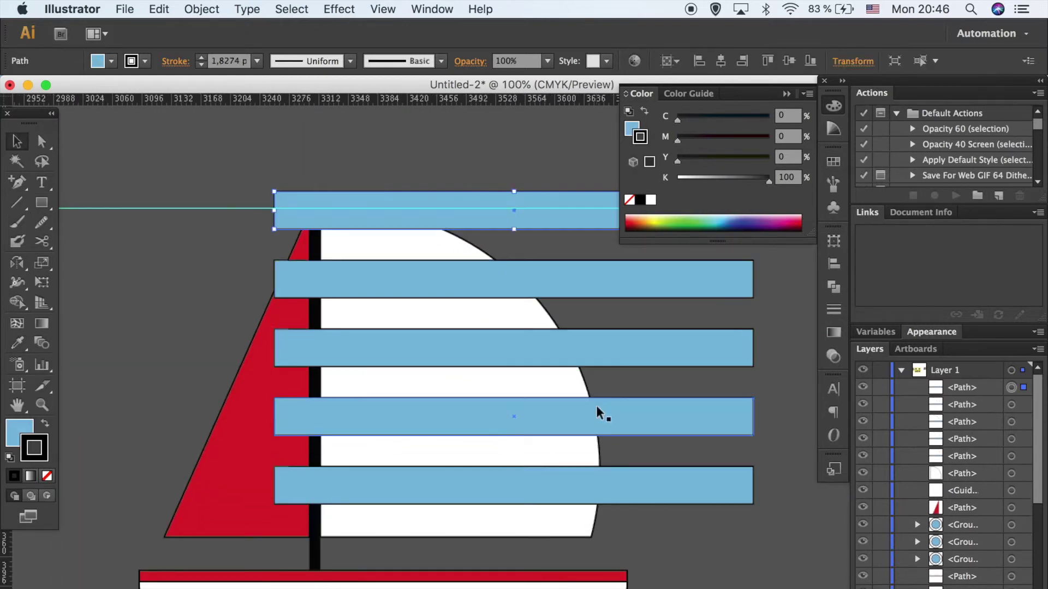
Bring the sail in front of the stripes and clip the stripes inside it.
click(448, 256)
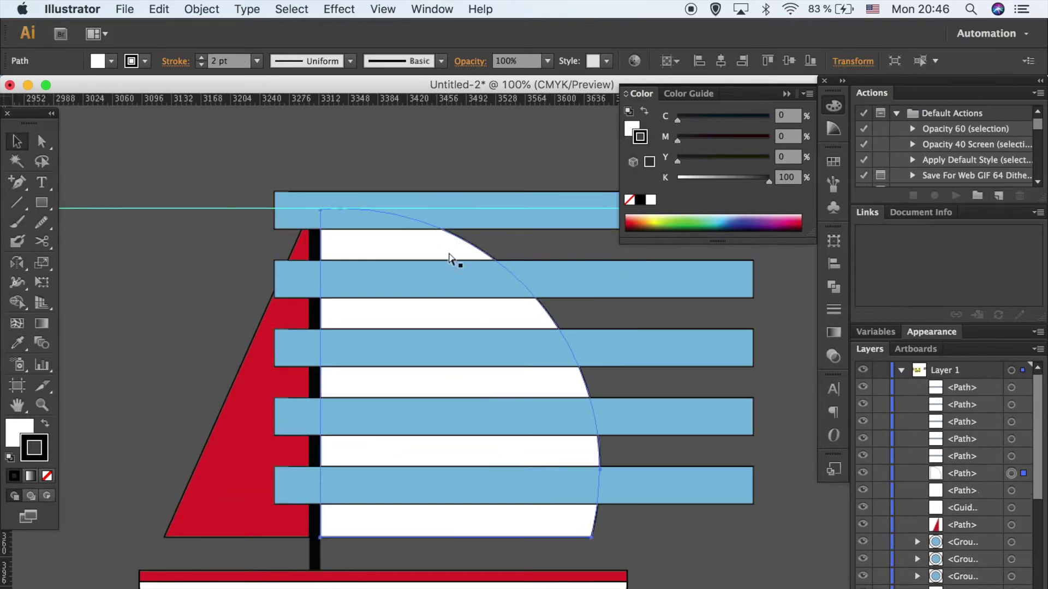
key(ctrl+shift+bracketright)
drag(743, 529, 635, 289)
right_click(387, 253)
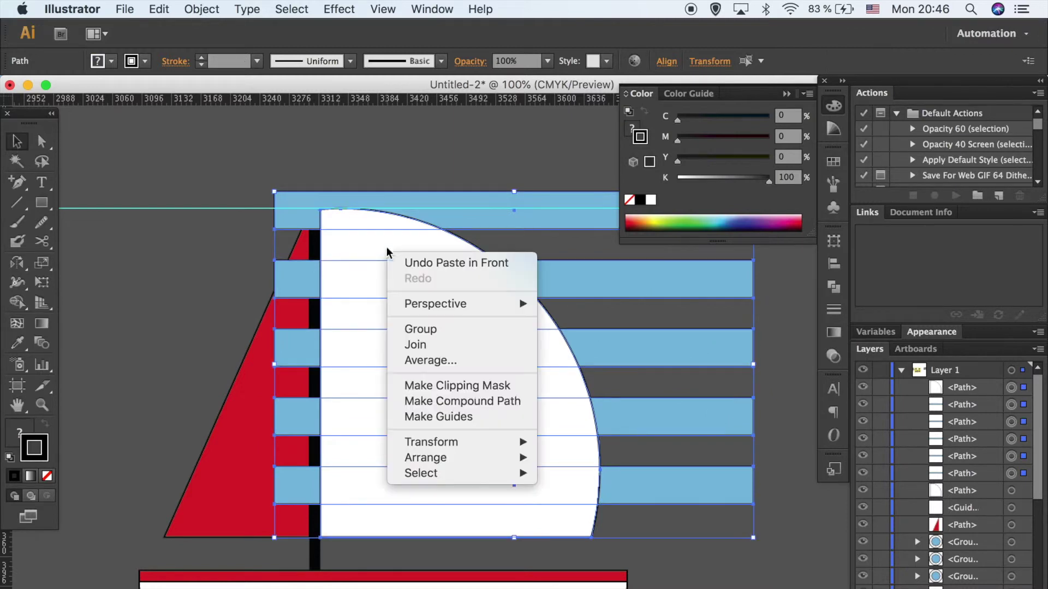
click(437, 384)
key(ctrl+shift+a)
click(561, 397)
Bring the sail outline to front with no fill and nudge a corner anchor.
key(ctrl+shift+bracketright)
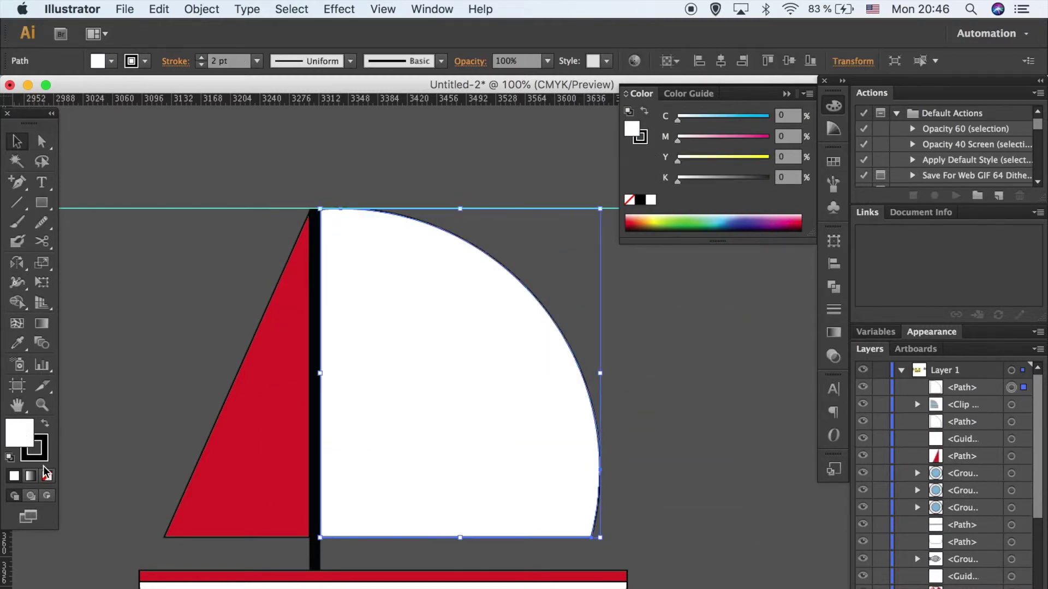
key(slash)
key(ctrl+shift+a)
key(ctrl+minus)
key(ctrl+minus)
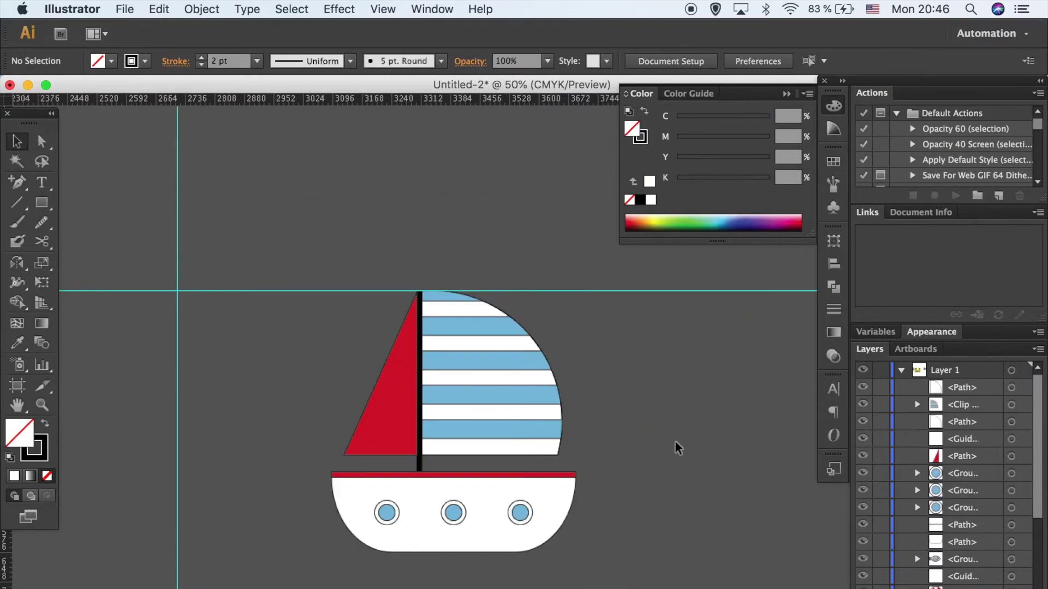
key(a)
drag(558, 455, 559, 458)
Pull the sail's lower corner right and narrow the striped sail from its right edge.
key(ctrl+shift+a)
scroll(657, 469, up, 2)
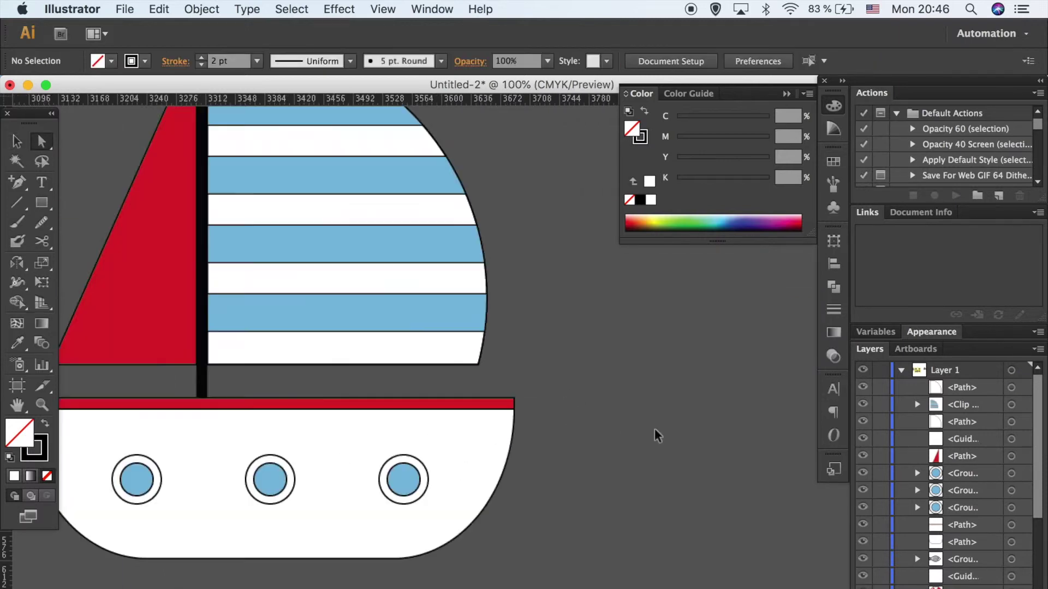
scroll(473, 264, up, 2)
drag(479, 464, 492, 468)
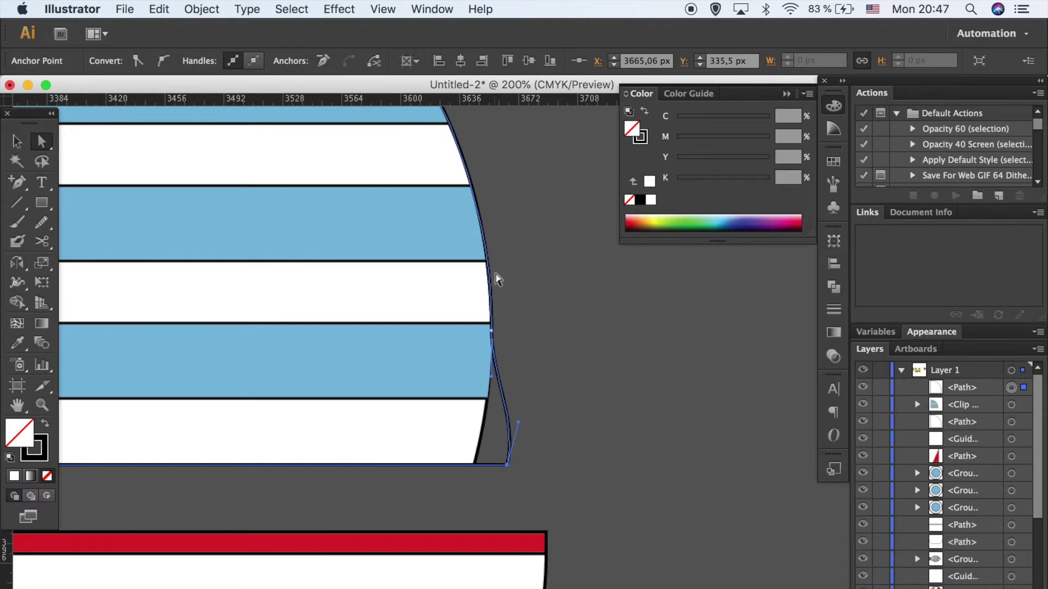
click(622, 416)
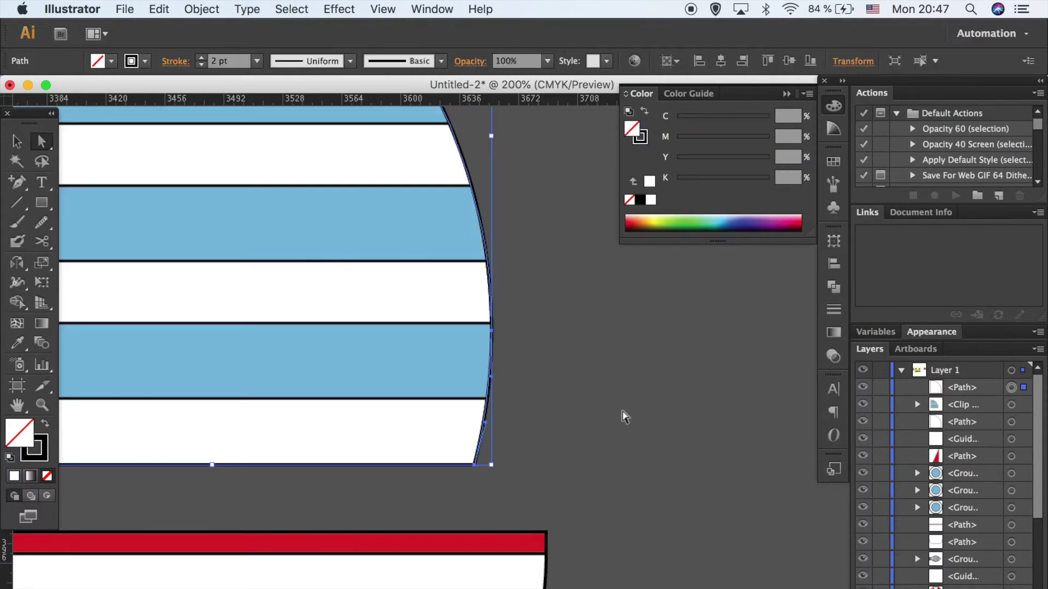
scroll(622, 416, down, 4)
mouse_move(556, 380)
mouse_down()
mouse_move(503, 300)
mouse_move(493, 314)
mouse_up()
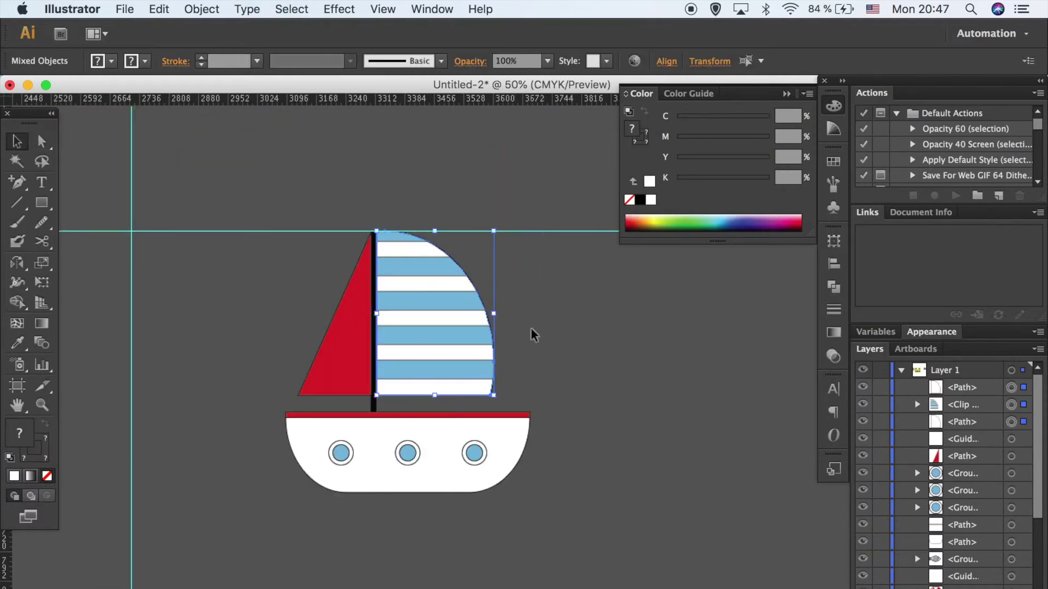
click(533, 333)
Check the clipped sail's edge and select the boat with the white placeholder circle.
scroll(503, 400, up, 3)
click(424, 381)
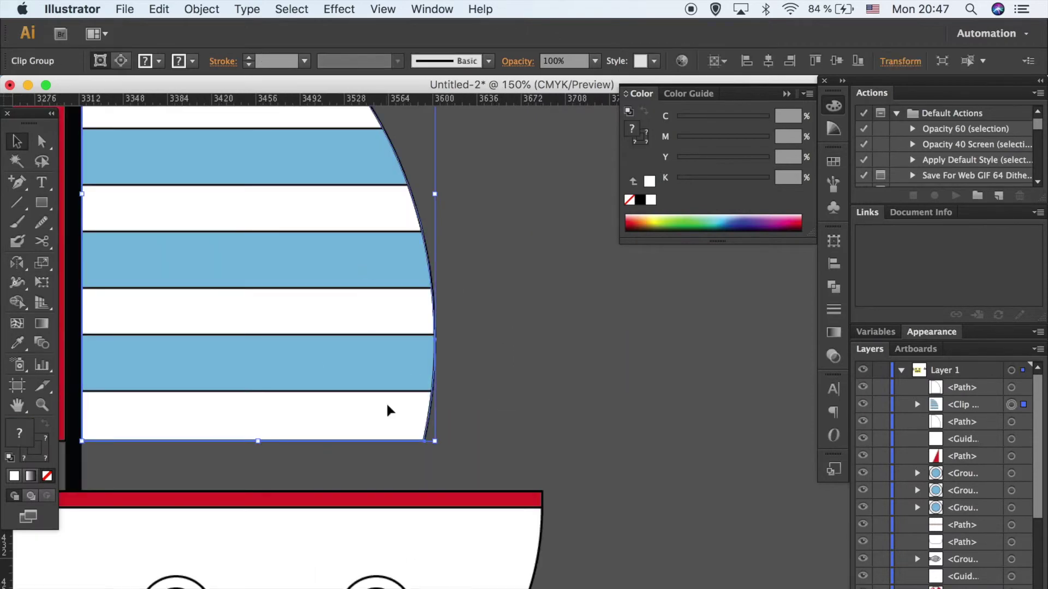
click(472, 281)
scroll(471, 281, down, 3)
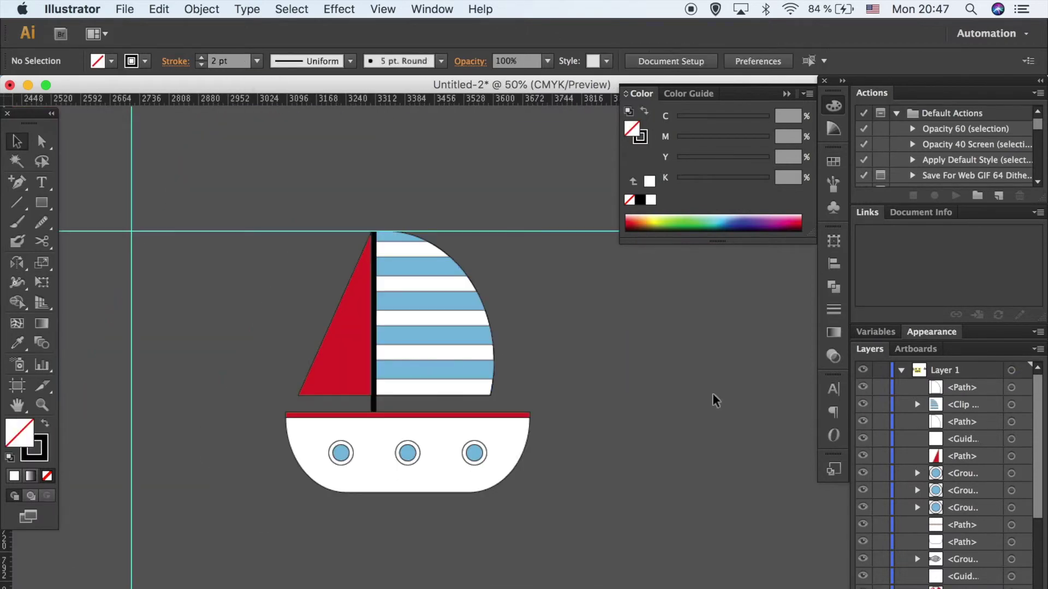
scroll(713, 397, down, 3)
scroll(713, 397, left, 5)
drag(807, 448, 686, 312)
Centre the boat on the white circle and scale it down to fit inside.
shift+click(276, 370)
click(667, 65)
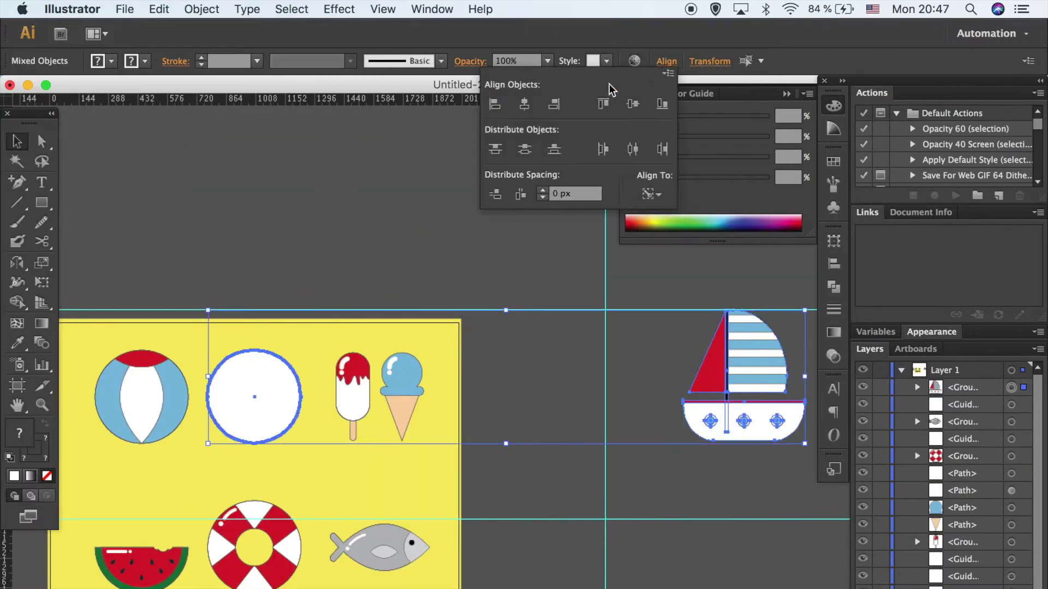
click(523, 104)
click(632, 104)
click(549, 332)
click(300, 440)
drag(316, 468, 301, 449)
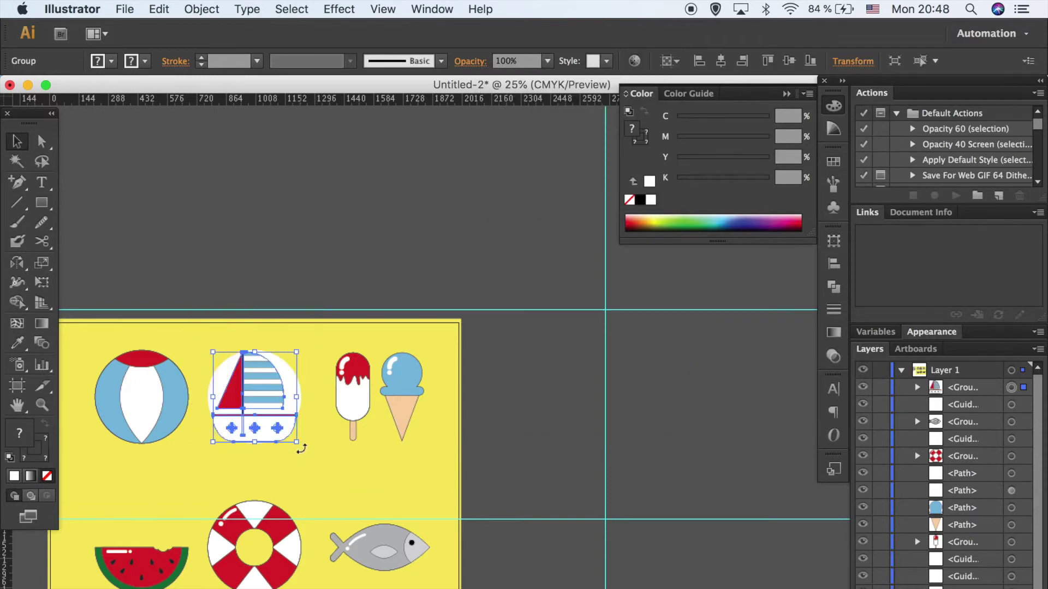
Delete the white placeholder circle.
click(296, 394)
key(Delete)
scroll(559, 482, down, 3)
scroll(558, 482, left, 3)
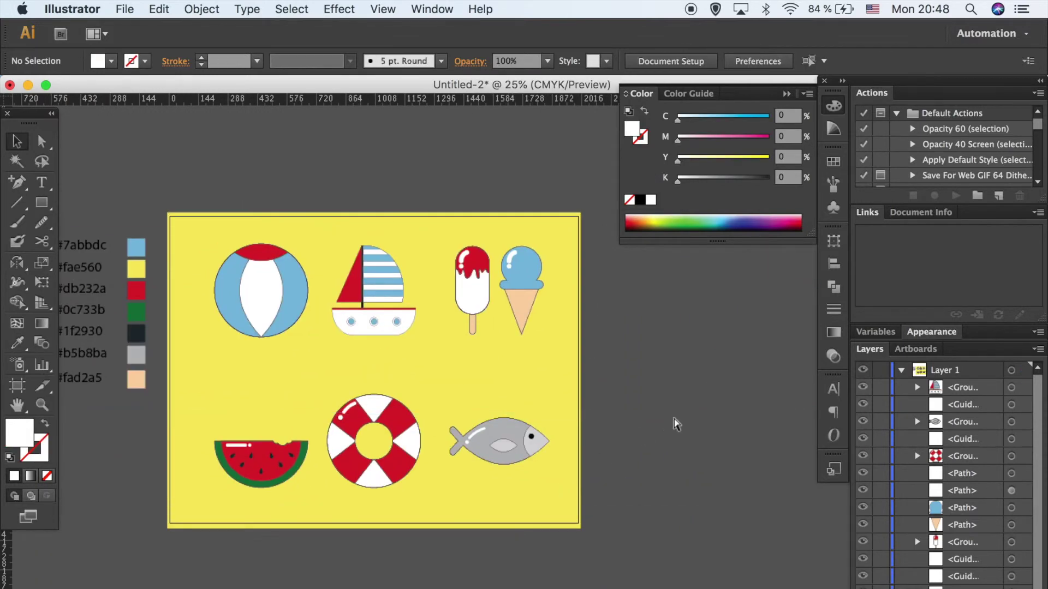
scroll(675, 423, left, 1)
scroll(672, 417, left, 1)
Group the popsicle and ice cream icons together.
click(311, 464)
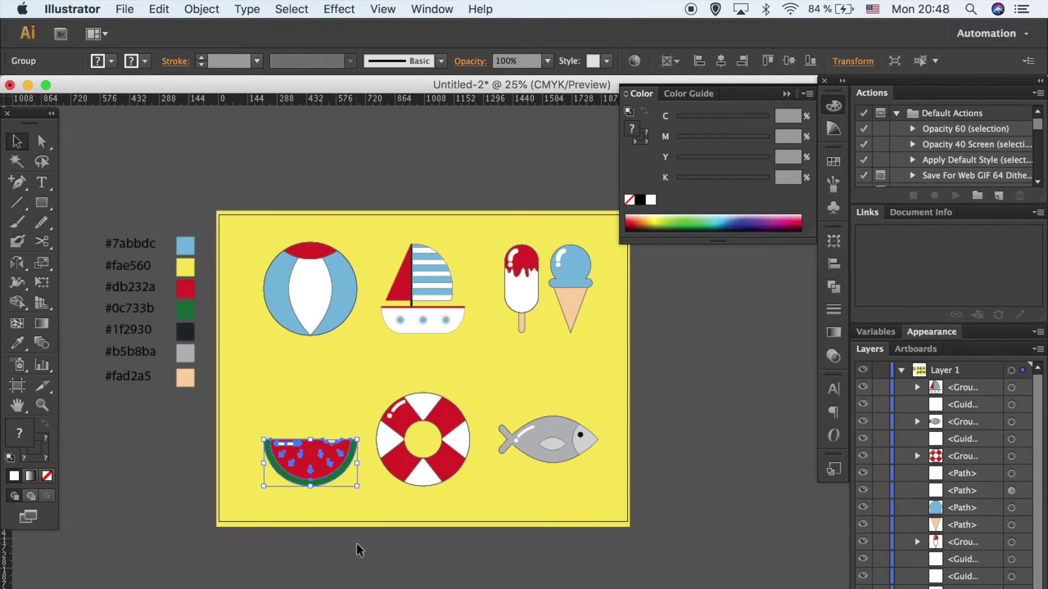
click(381, 377)
drag(617, 524, 499, 394)
drag(601, 235, 460, 347)
key(super+g)
Duplicate the beach ball, offset the copy behind it, and unite it into one shape.
click(426, 305)
drag(359, 358, 238, 227)
key(super+g)
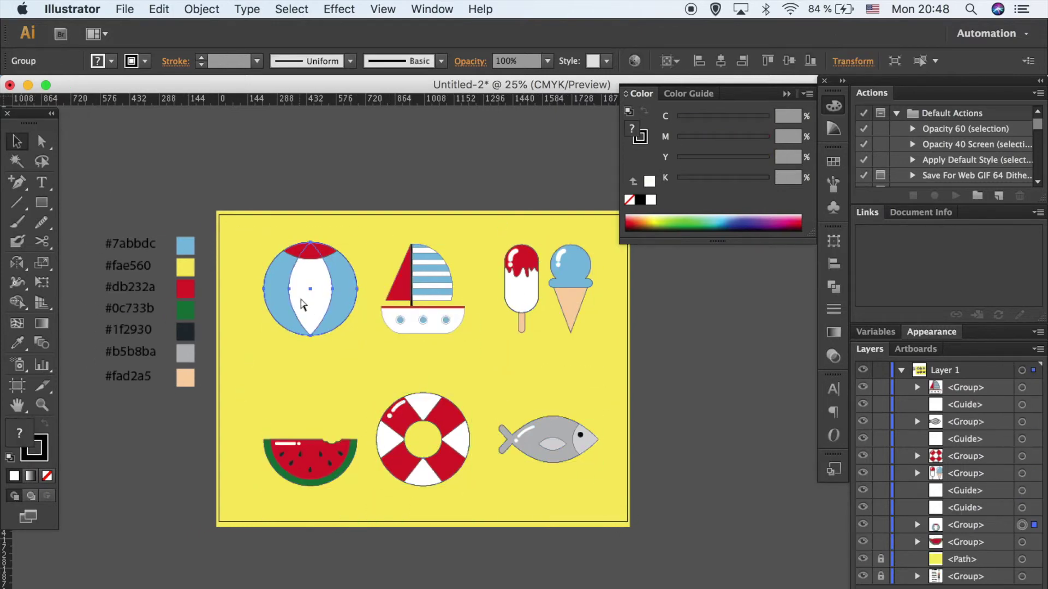
click(833, 286)
drag(330, 260, 332, 259)
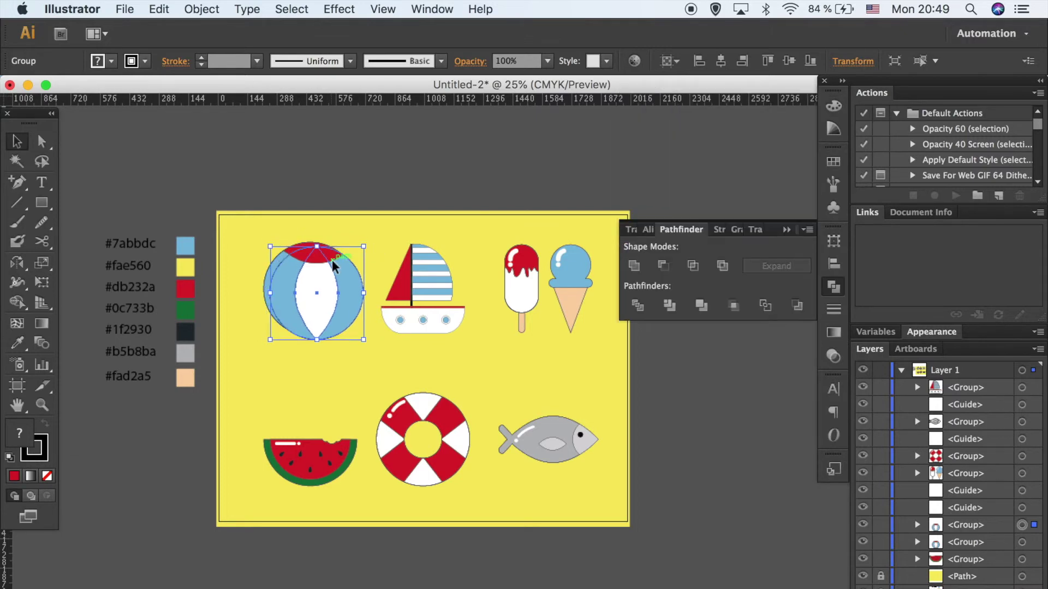
right_click(325, 285)
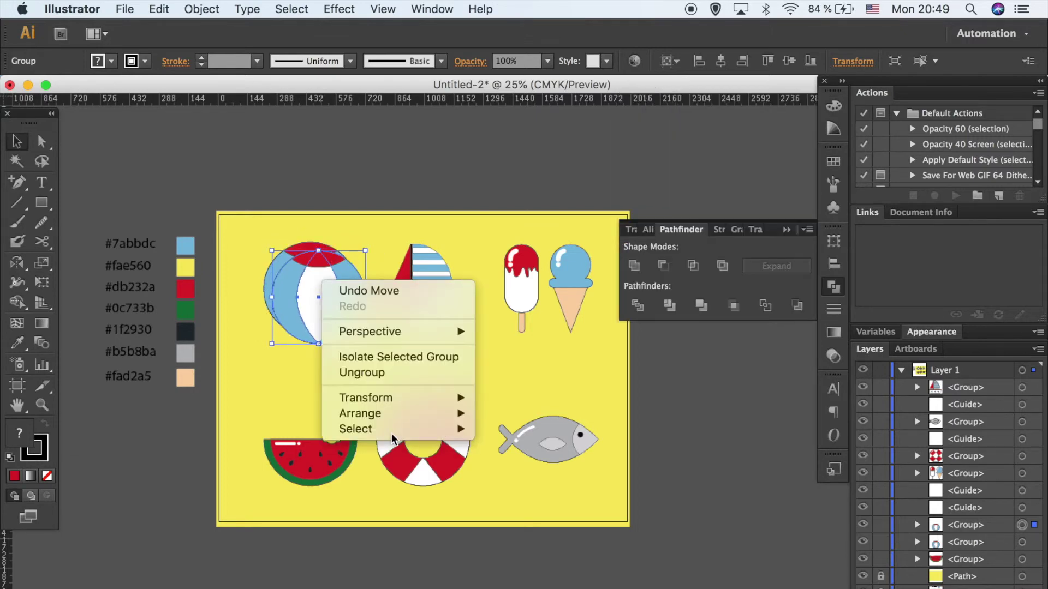
click(253, 370)
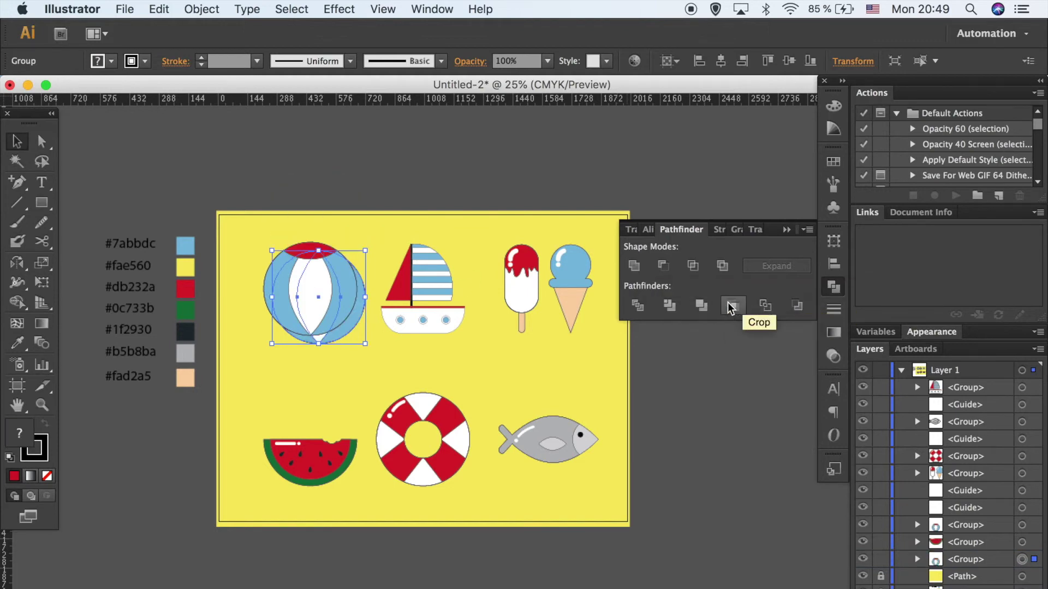
click(642, 265)
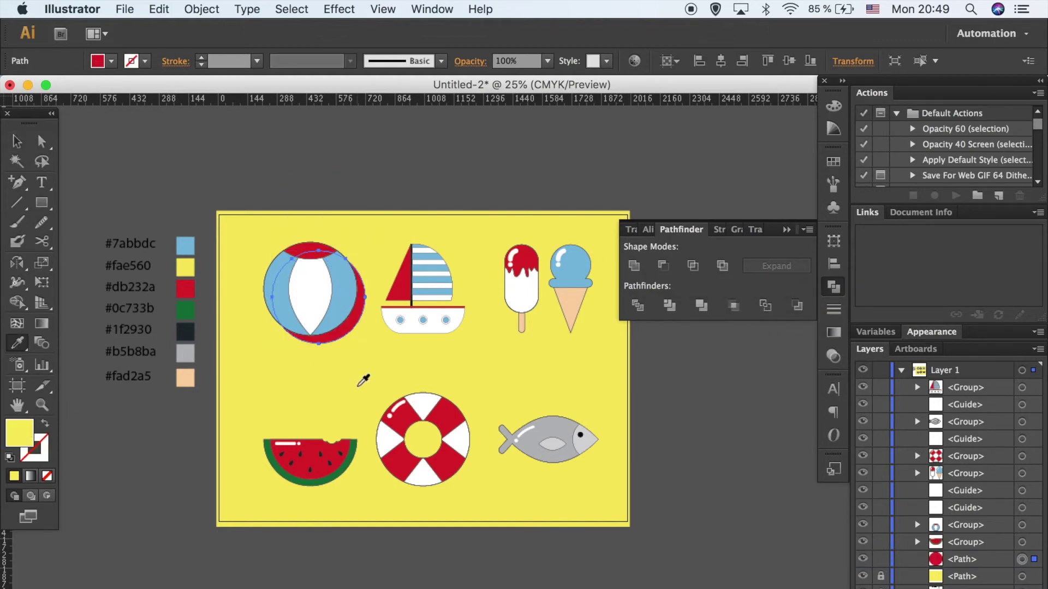
Give the ball's shadow 60% opacity and an orange fill.
click(363, 380)
double_click(19, 433)
key(Return)
click(230, 456)
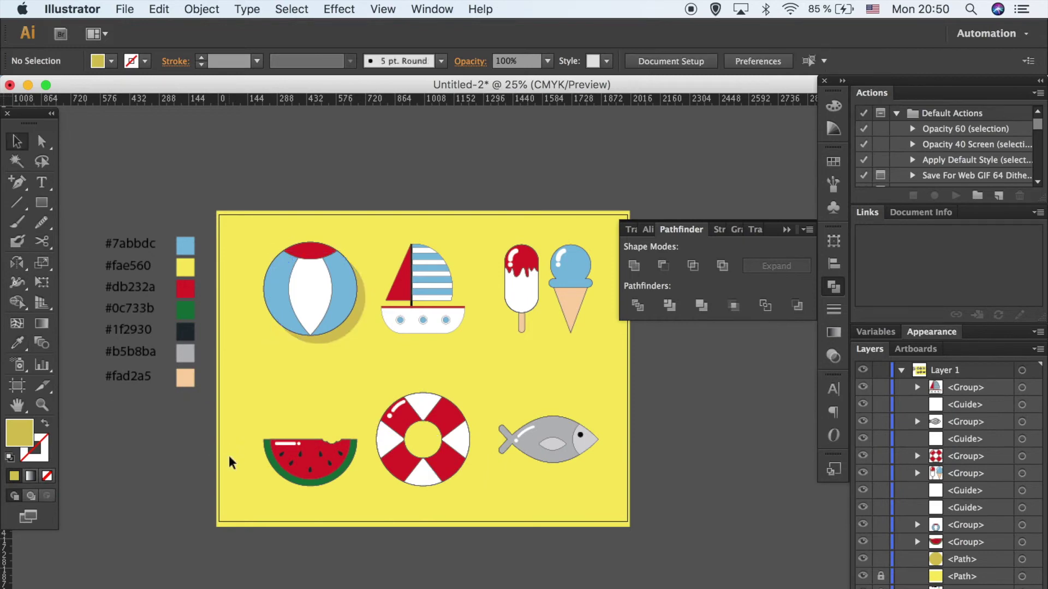
click(339, 337)
click(547, 60)
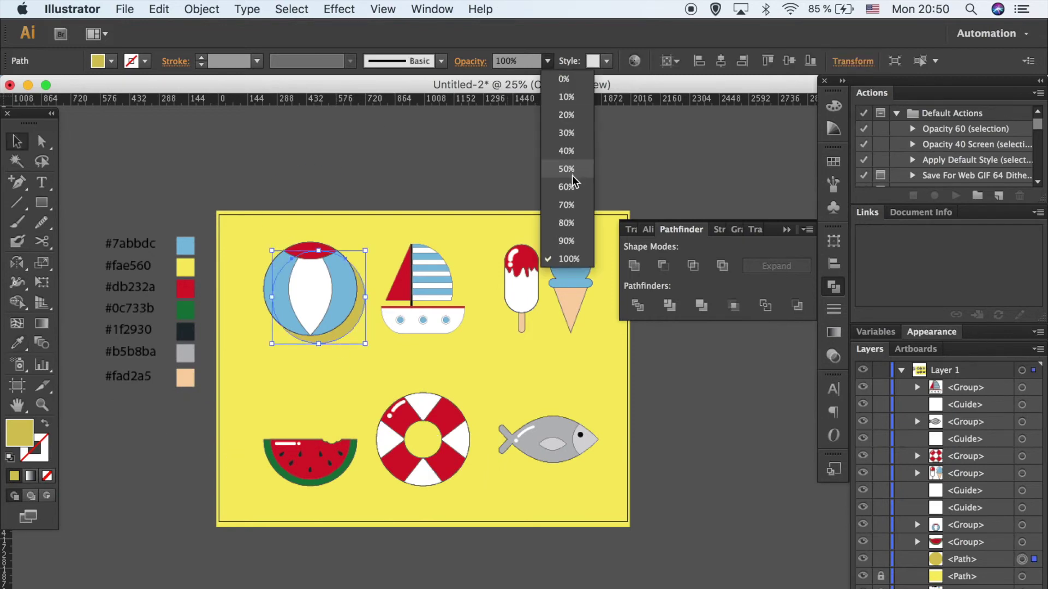
click(571, 175)
double_click(19, 433)
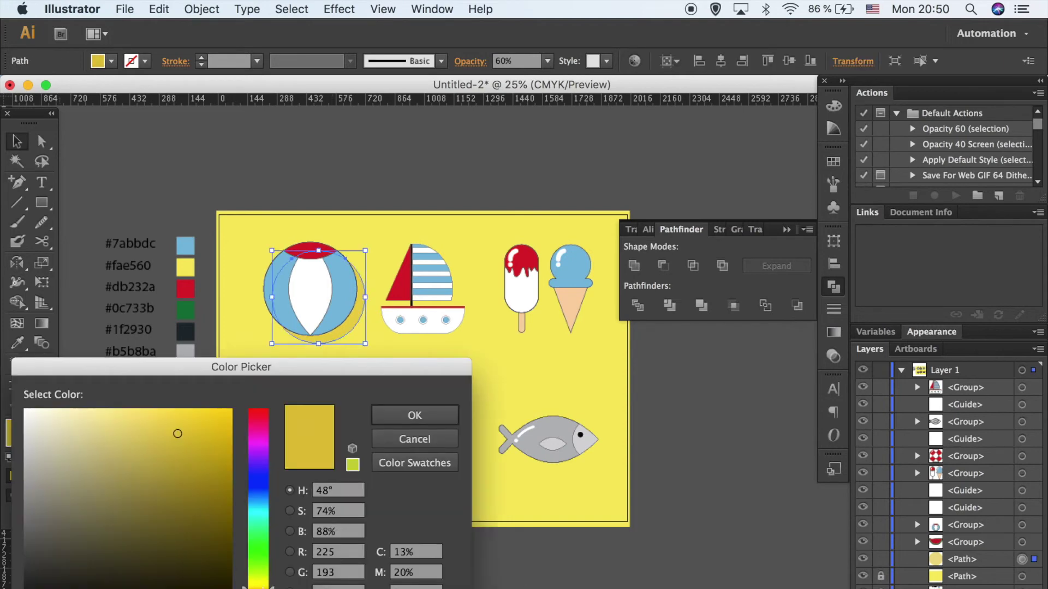
click(188, 413)
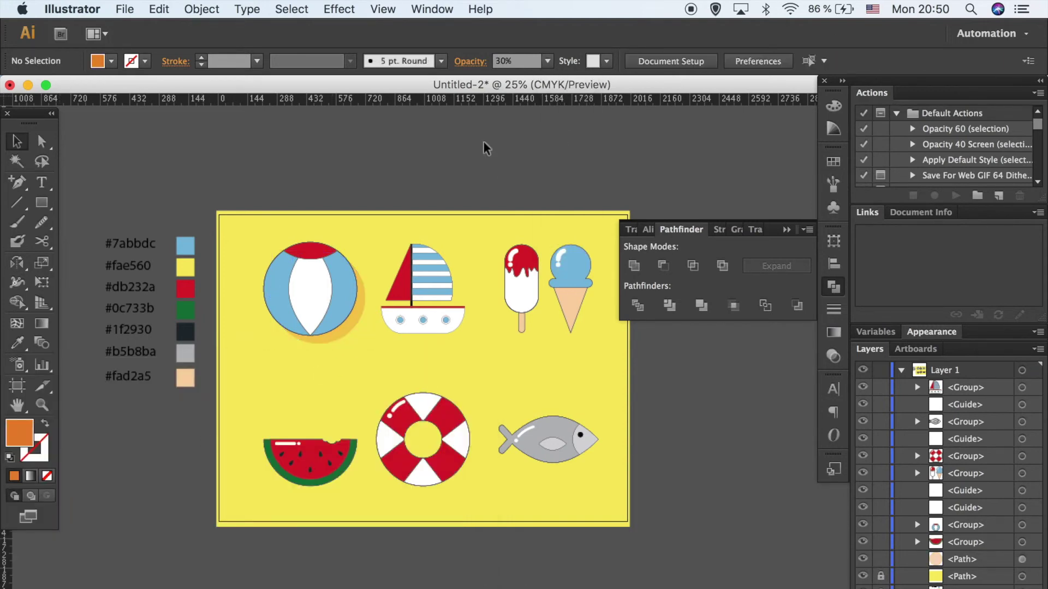
click(444, 468)
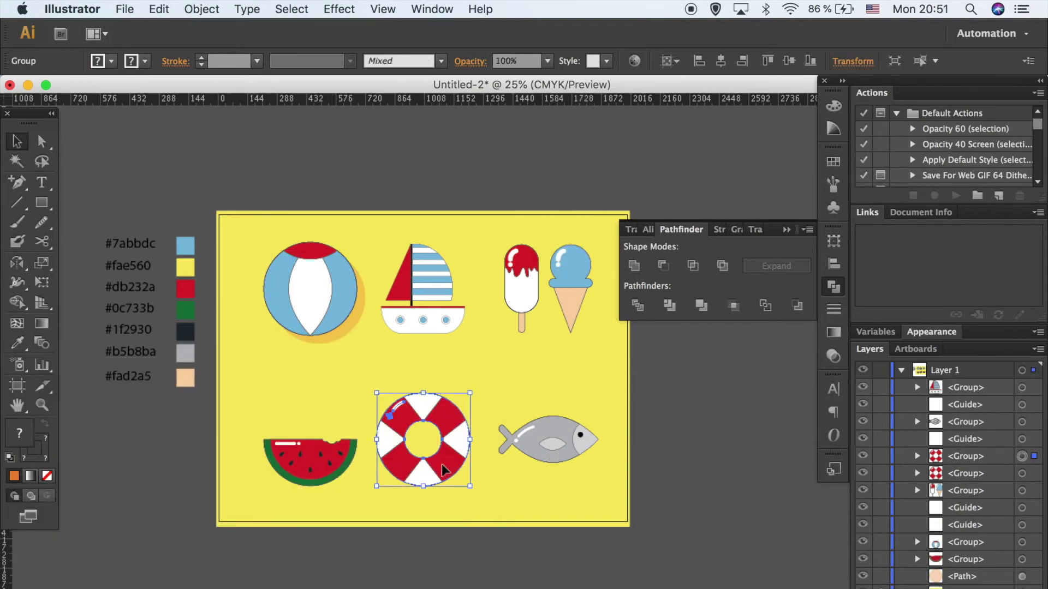
Give the ring copy the ball shadow's orange style and send it behind, offset.
click(802, 303)
click(673, 344)
key(ctrl+z)
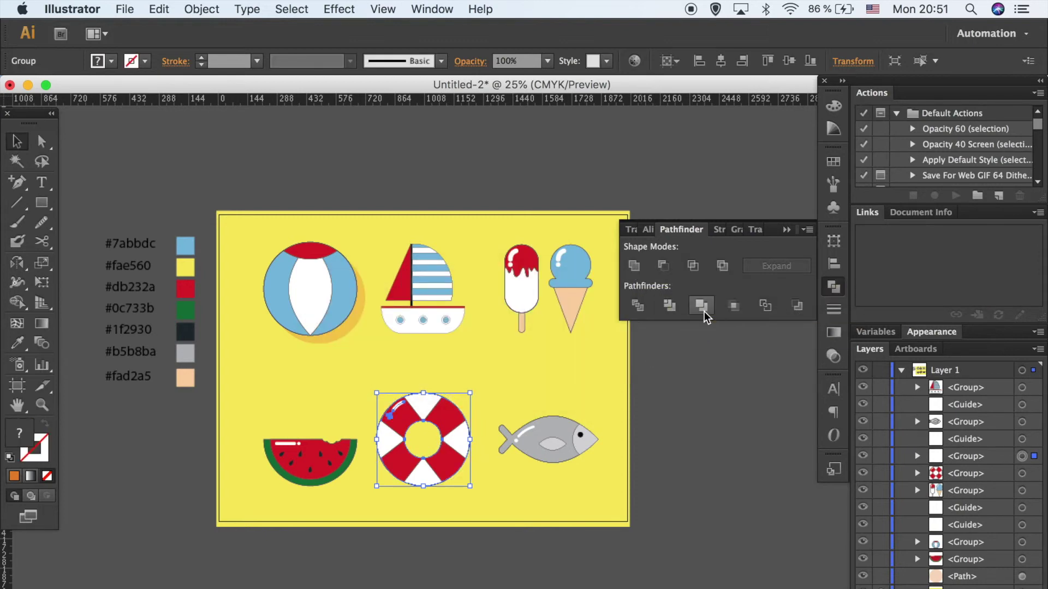
click(700, 305)
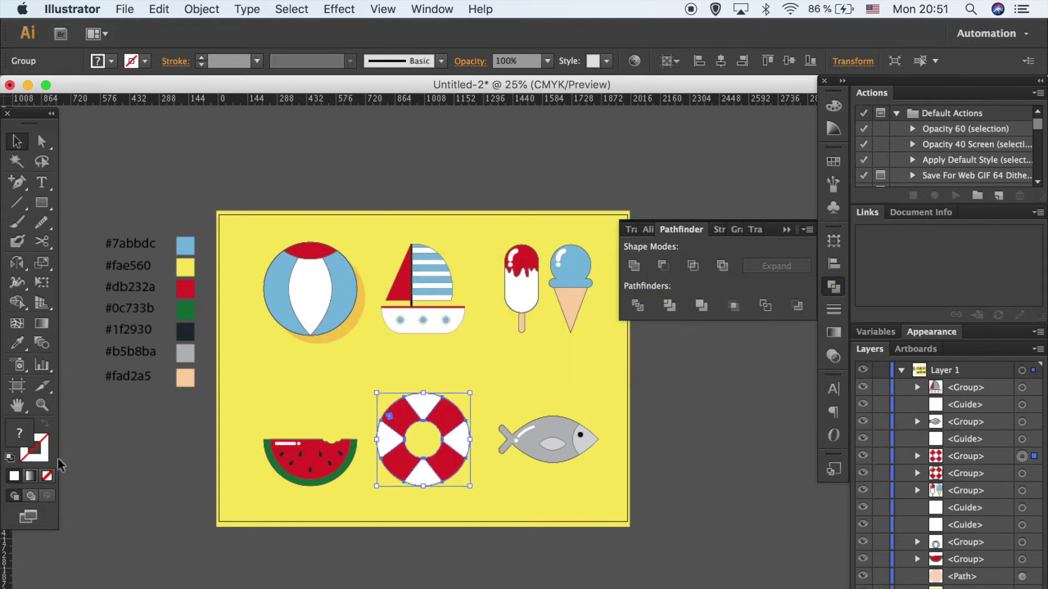
click(345, 334)
key(v)
key(ctrl+shift+bracketleft)
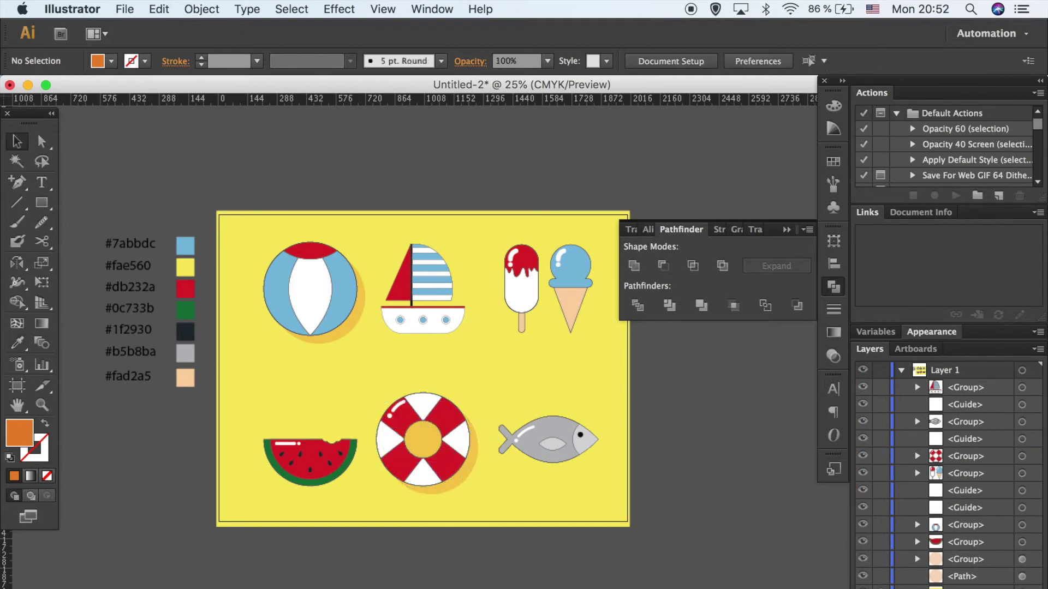
key(ctrl+plus)
key(ctrl+plus)
key(ctrl+plus)
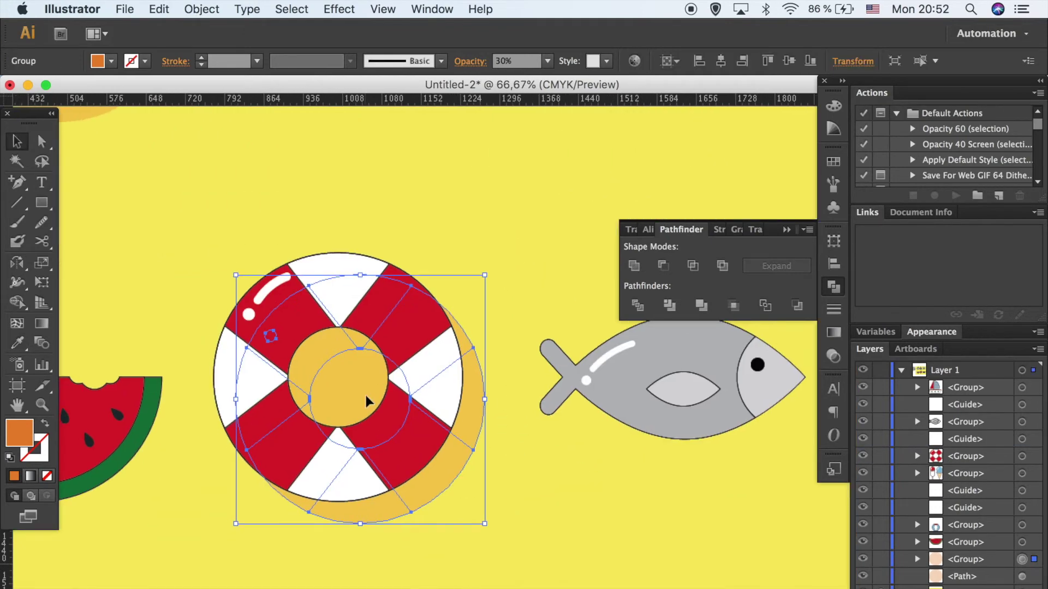
Draw a circle centred in the ring, sized to match the ring's hole.
click(634, 266)
key(ctrl+z)
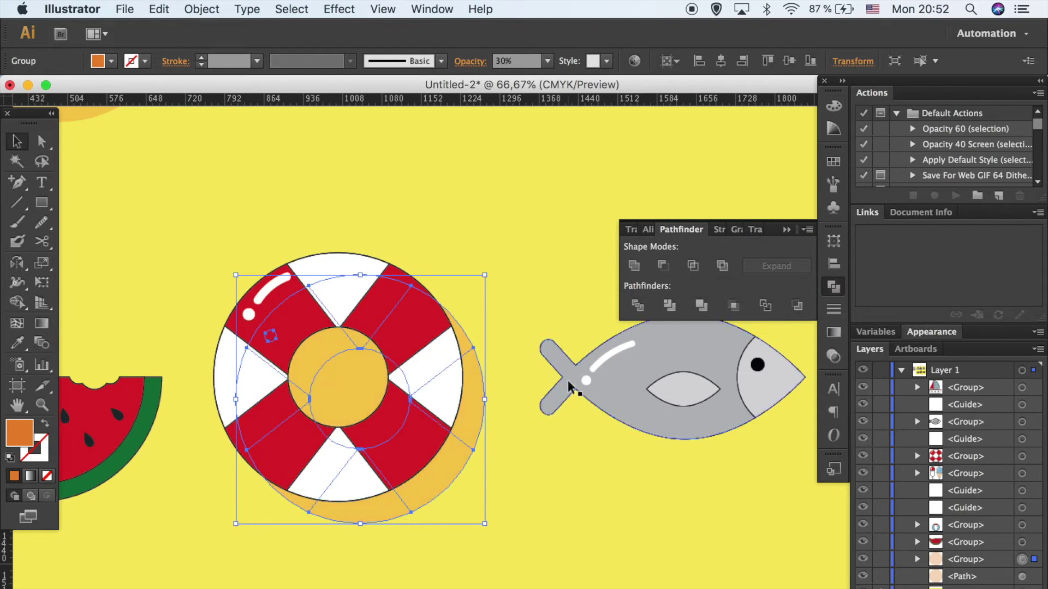
drag(370, 396, 408, 444)
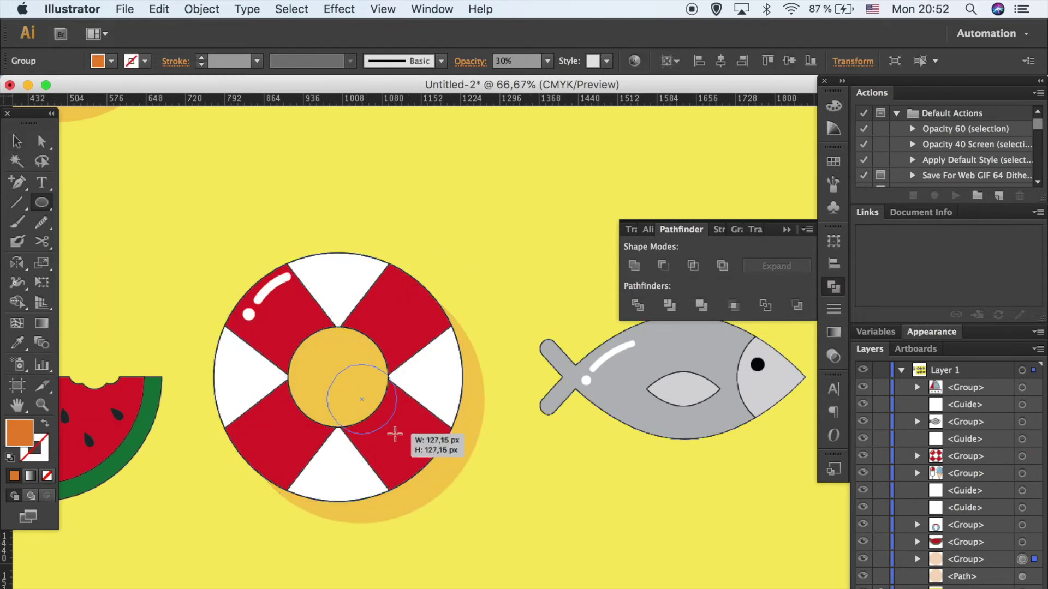
key(v)
shift+click(443, 465)
click(667, 61)
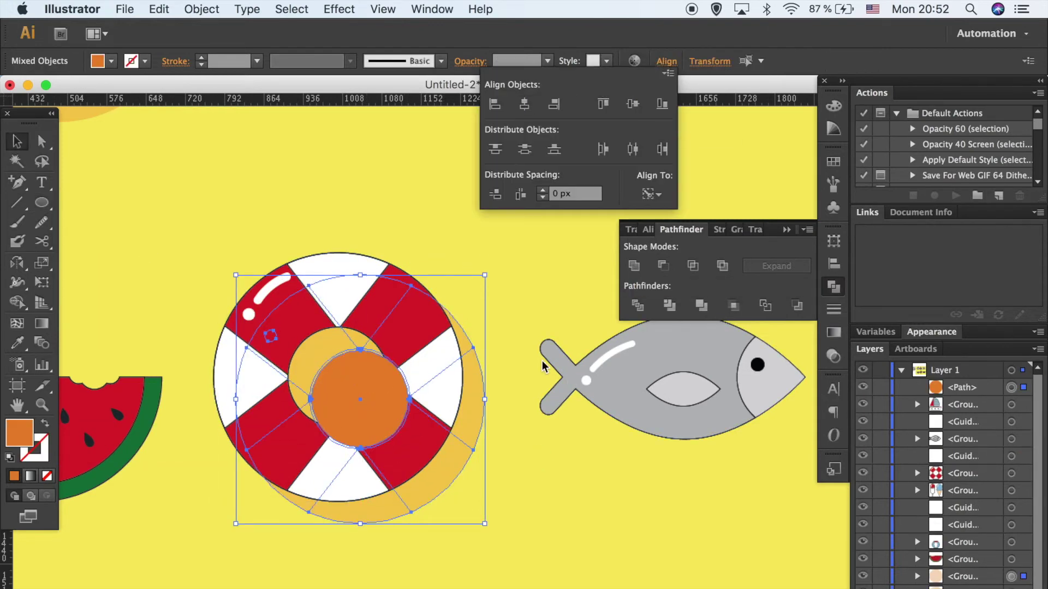
click(523, 355)
click(360, 399)
drag(409, 446, 415, 451)
Cut the circle out of the ring shadow with Minus Front and set it to 30% opacity.
shift+click(439, 431)
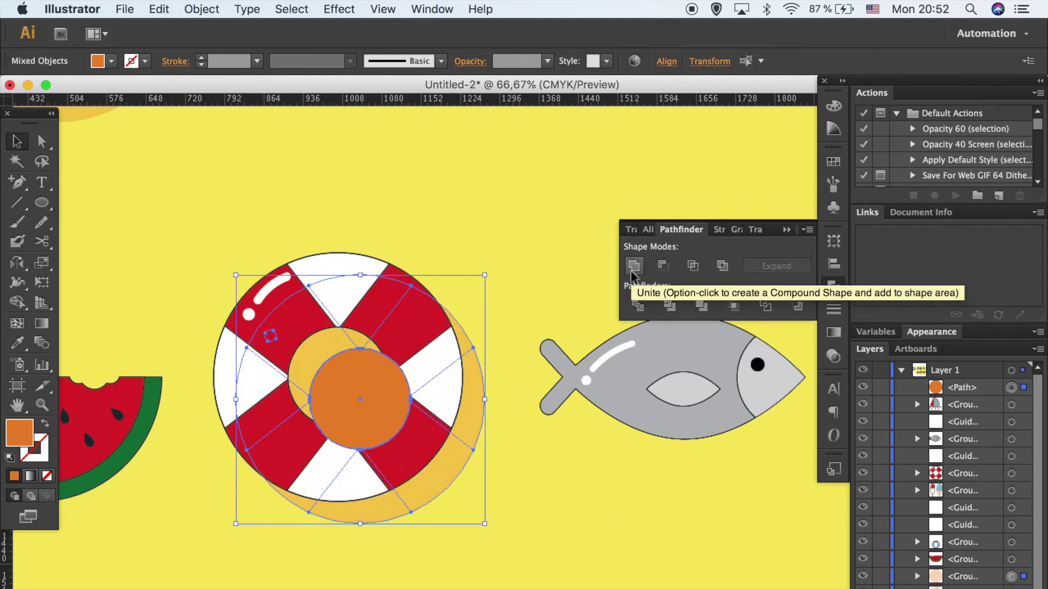
key(ctrl+shift+bracketleft)
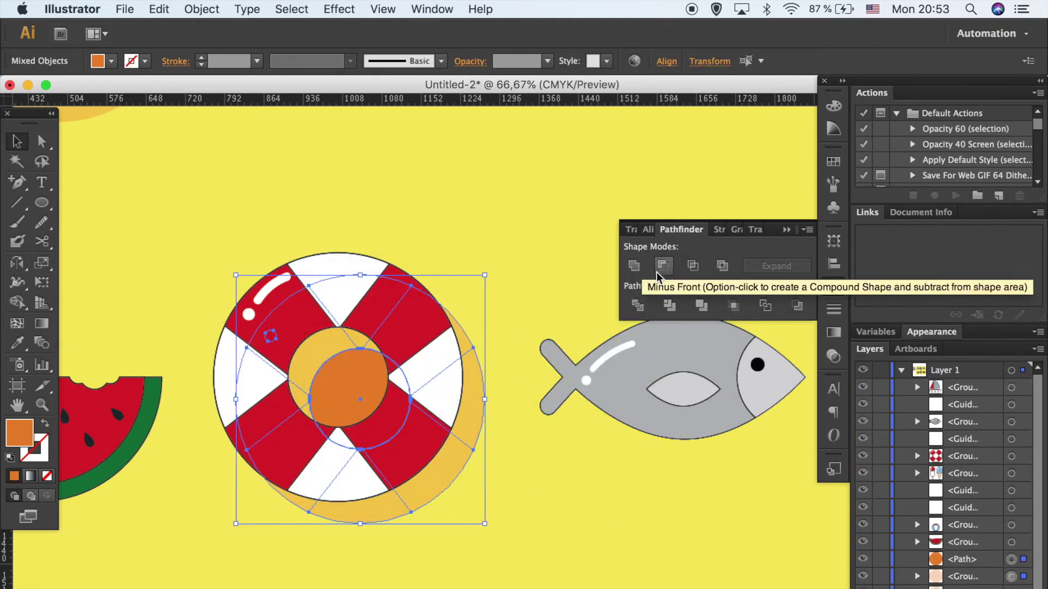
click(634, 266)
click(663, 266)
click(546, 61)
click(564, 131)
click(546, 158)
key(ctrl+0)
click(524, 423)
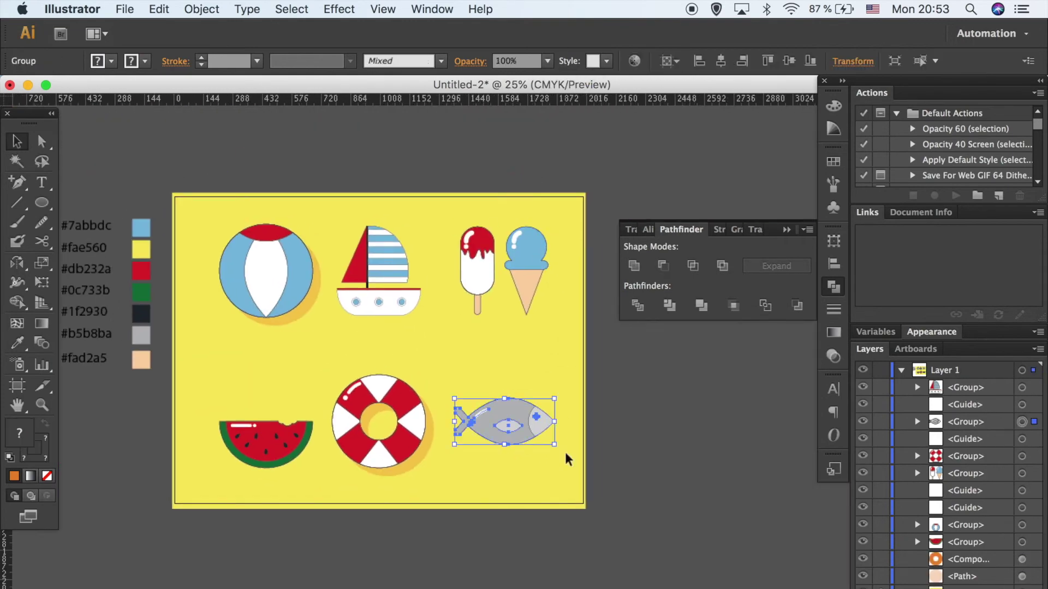
Create the fish's orange 30% shadow and place it behind the fish.
click(634, 266)
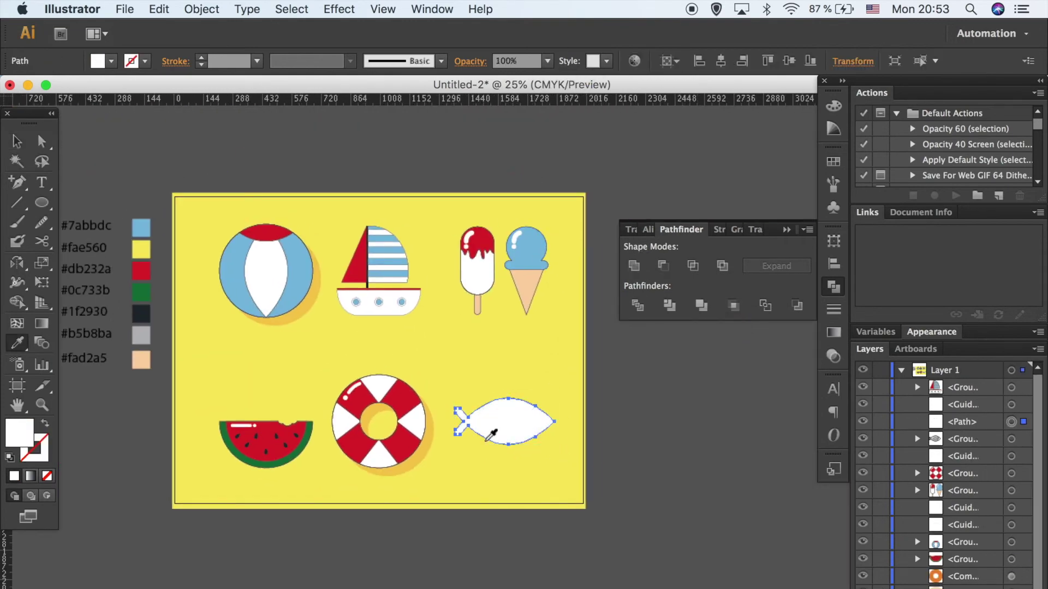
click(429, 431)
key(v)
drag(961, 422, 958, 570)
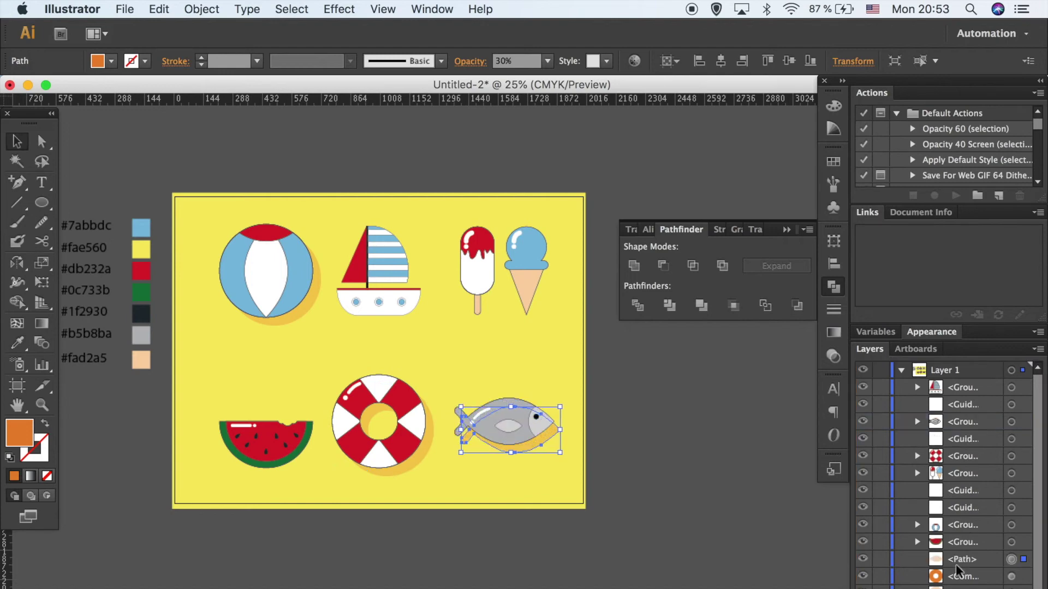
click(738, 568)
Create the watermelon's orange 30% shadow and place it behind the watermelon.
click(306, 415)
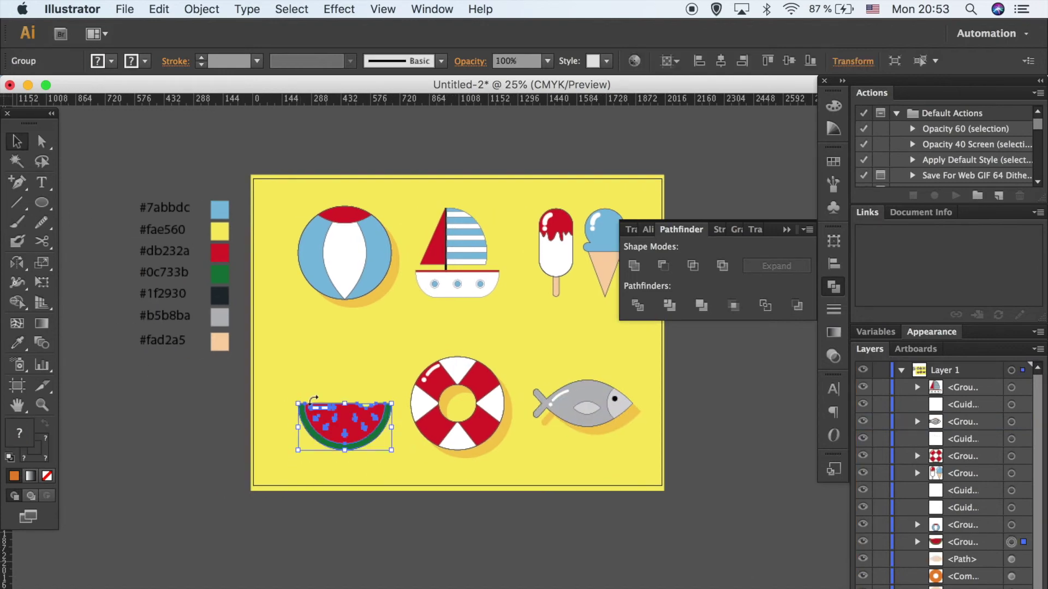
click(704, 305)
click(446, 450)
key(v)
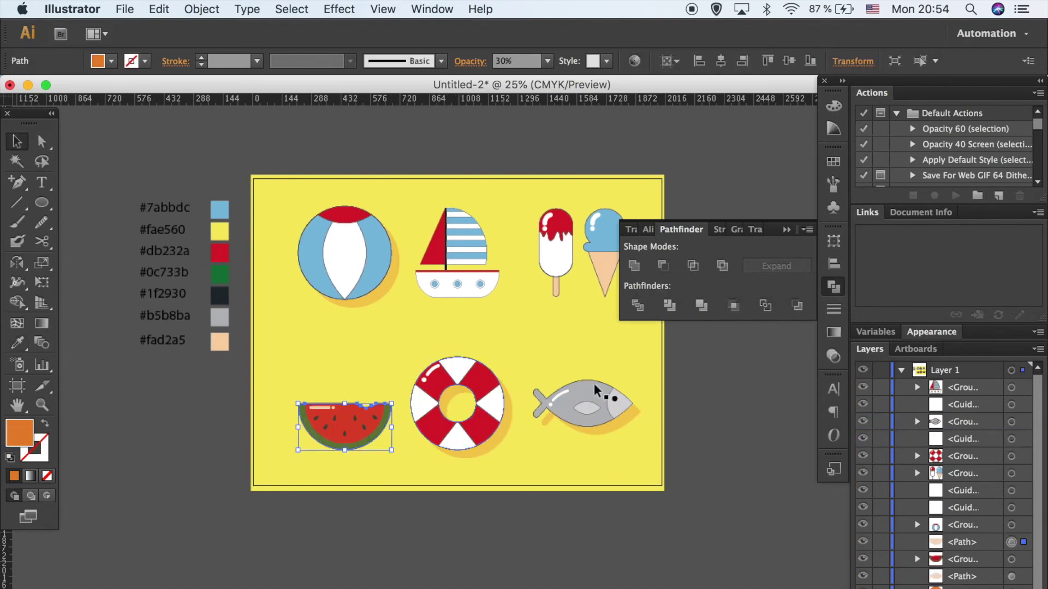
drag(966, 569, 969, 574)
key(ctrl+shift+a)
Create the sailboat's orange 30% shadow and move it behind the sailboat.
scroll(435, 349, right, 2)
scroll(435, 349, up, 2)
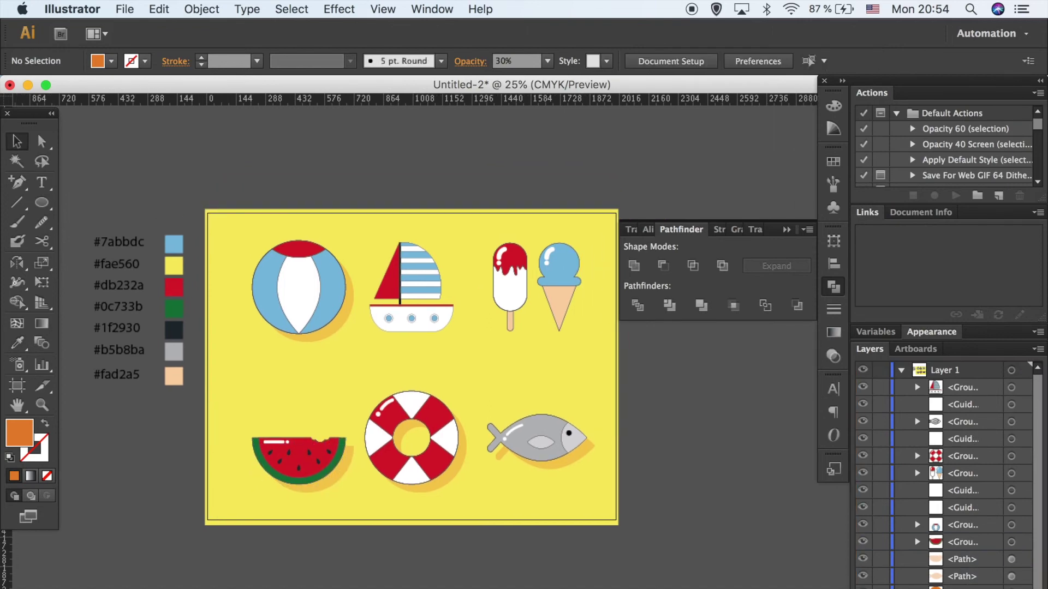
drag(377, 238, 377, 239)
click(633, 266)
key(i)
click(592, 449)
key(v)
mouse_move(962, 387)
mouse_down()
mouse_move(952, 437)
mouse_move(954, 412)
mouse_up()
click(743, 426)
Create an orange 30% shadow for the popsicle-and-ice-cream group and position it behind.
scroll(743, 426, right, 3)
click(461, 295)
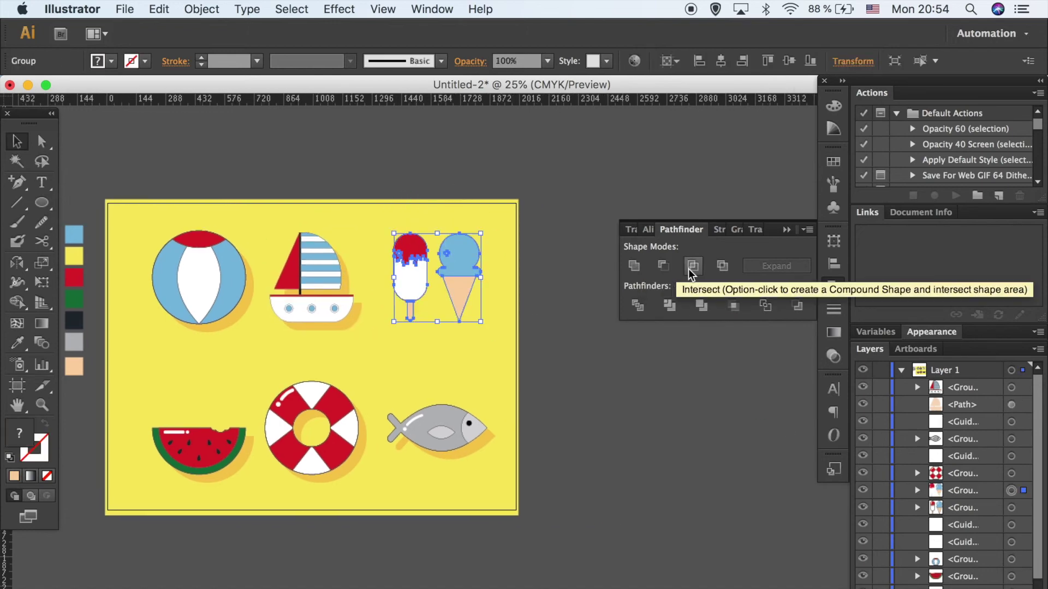
click(633, 266)
key(i)
click(464, 453)
key(v)
drag(938, 494, 940, 517)
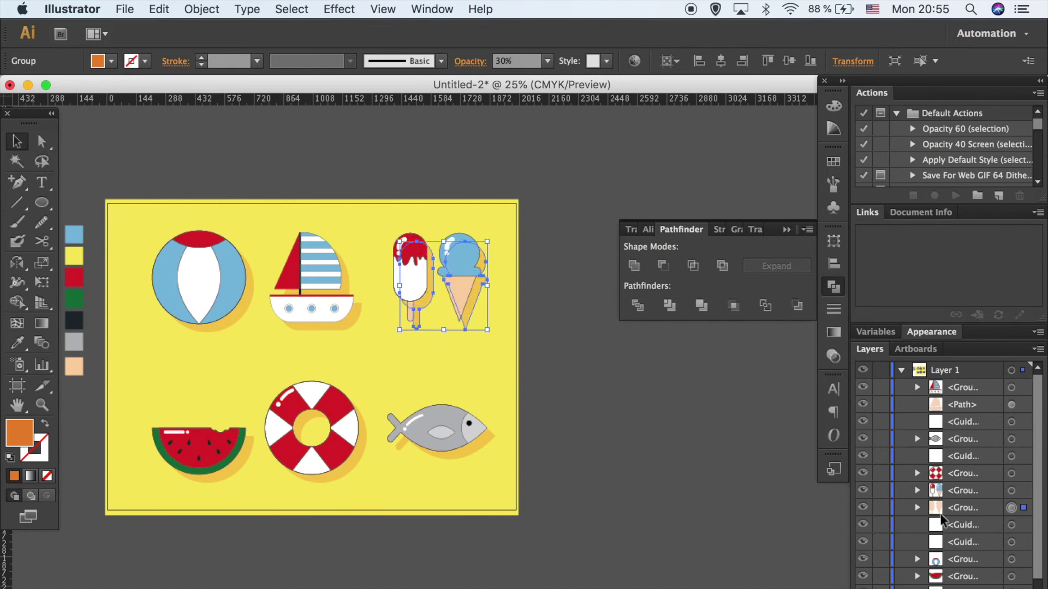
Select each icon with its shadow in turn to check the groupings, then deselect.
click(754, 521)
scroll(754, 522, left, 5)
drag(248, 218, 374, 352)
drag(380, 221, 487, 344)
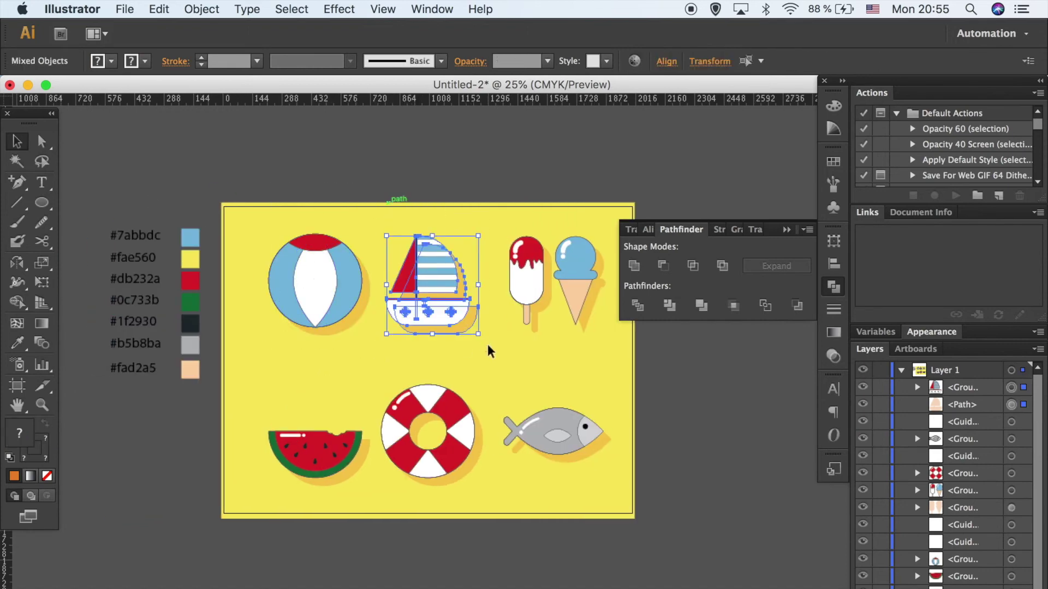
drag(498, 224, 610, 349)
drag(622, 504, 500, 390)
drag(480, 513, 381, 375)
click(362, 497)
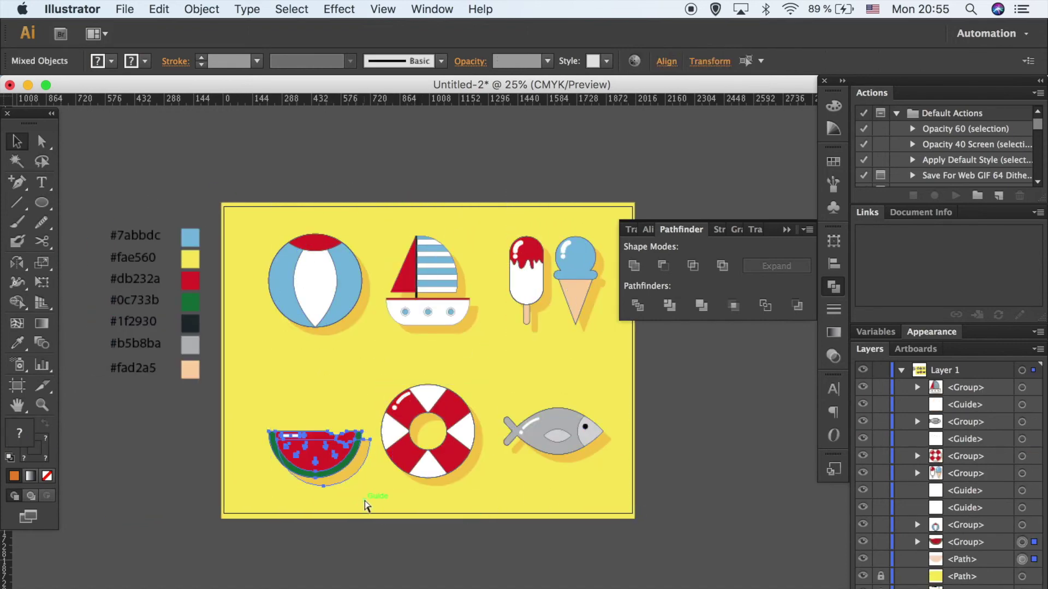
Align the top-row icons with each other and line up the bottom row along their bottoms.
drag(111, 247, 332, 339)
shift+click(309, 464)
click(666, 61)
drag(249, 216, 597, 365)
click(666, 61)
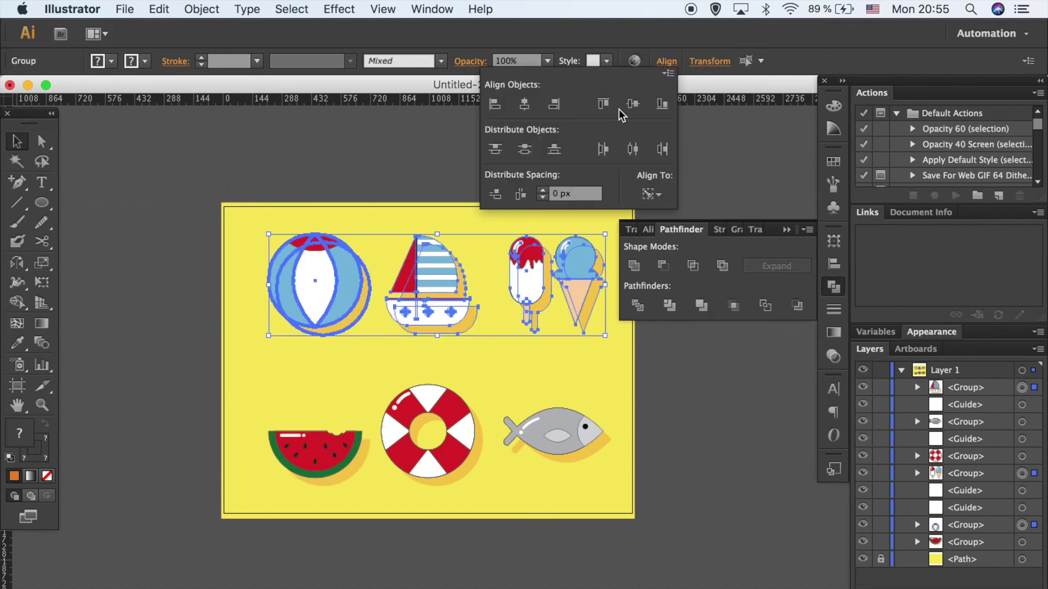
click(629, 506)
drag(629, 506, 210, 410)
click(663, 61)
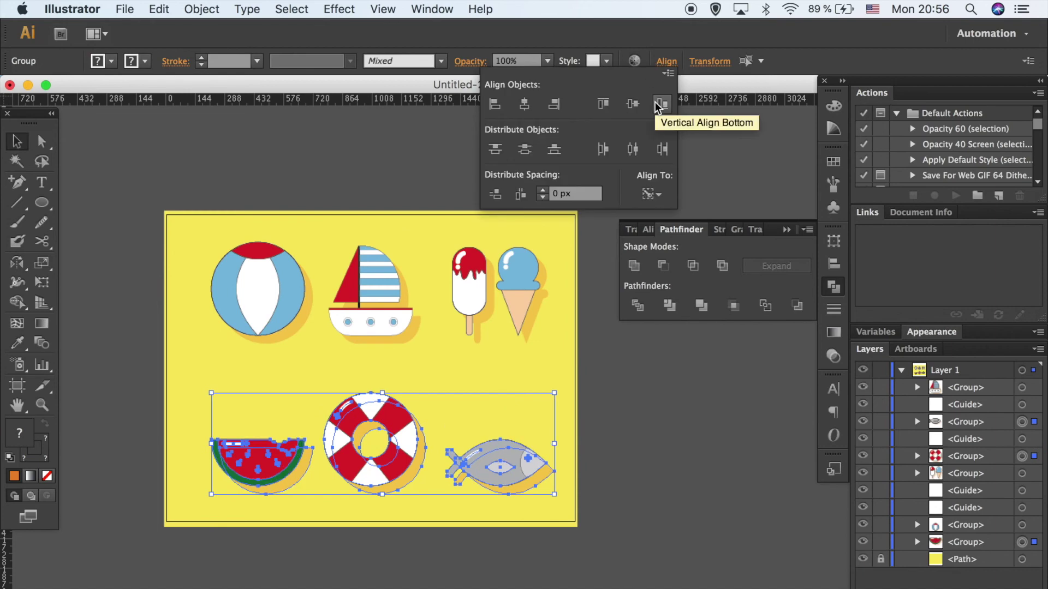
click(657, 103)
click(648, 401)
Move the sailboat to the bottom-right and the fish to the top-middle, then realign the top row.
drag(494, 464, 654, 441)
drag(377, 289, 513, 433)
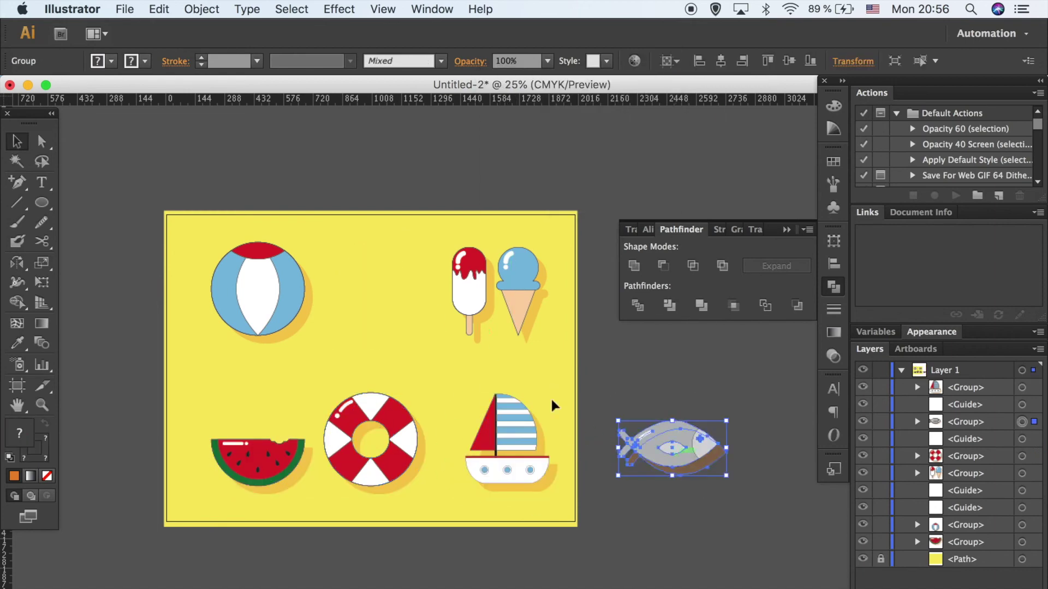
drag(679, 448, 402, 293)
shift+click(256, 290)
click(666, 60)
click(612, 379)
drag(612, 379, 202, 234)
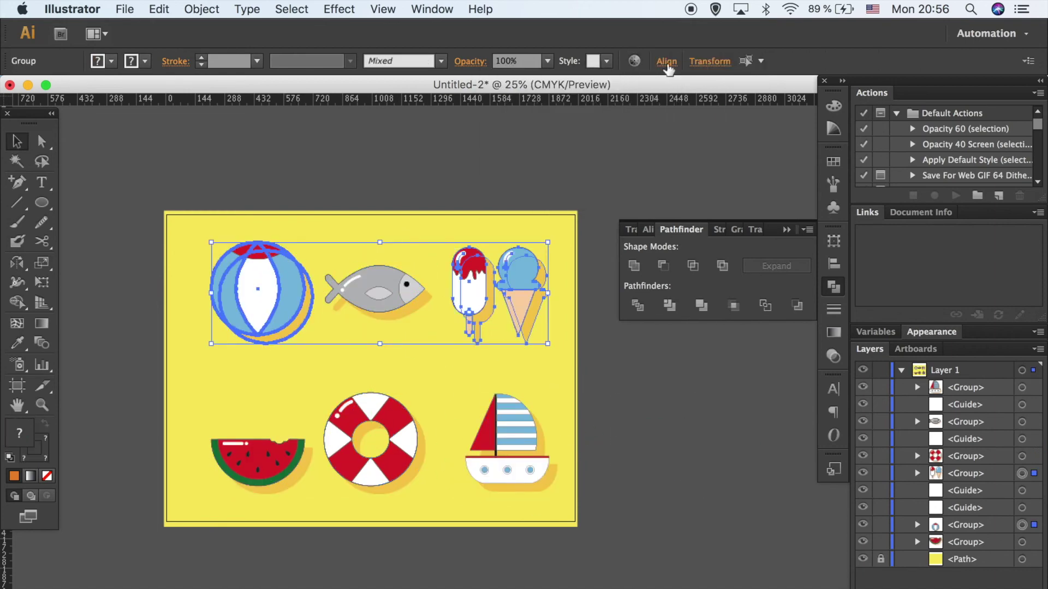
click(666, 61)
drag(448, 508, 205, 407)
click(618, 464)
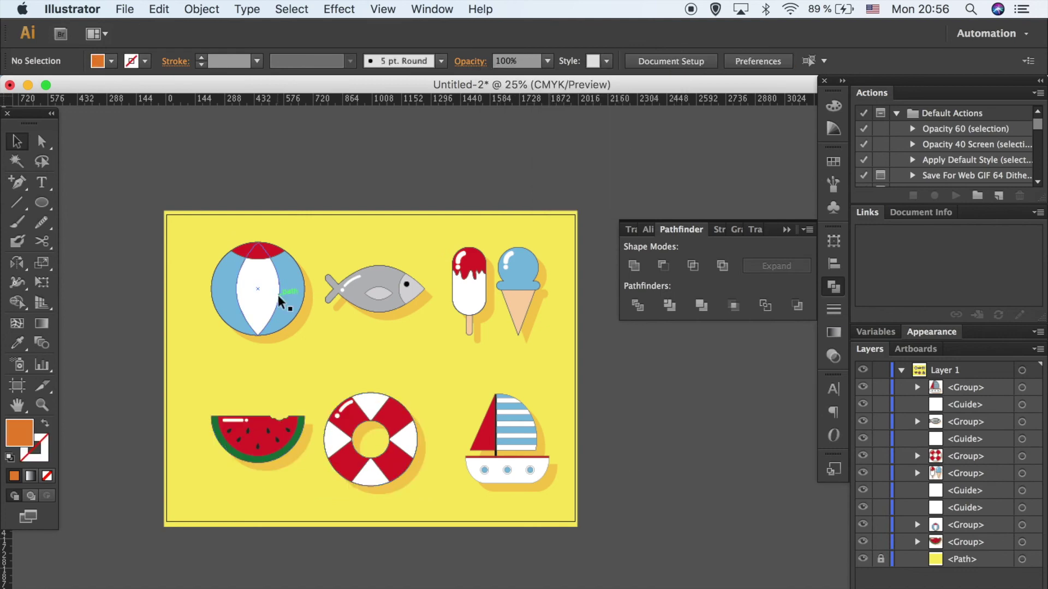
Place the popsicle and ice cream bottom-left and the watermelon top-right, aligning it with the fish.
drag(468, 270, 147, 383)
drag(269, 450, 510, 292)
drag(144, 363, 229, 450)
drag(164, 415, 229, 436)
drag(316, 253, 564, 328)
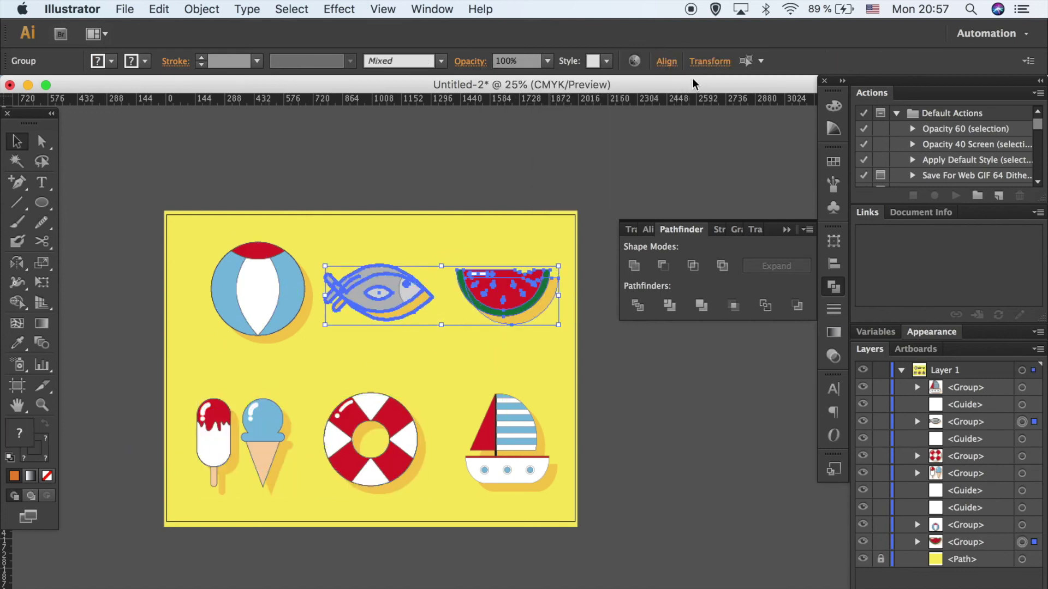
click(666, 61)
Line up the bottom row of icons with the Align options.
drag(426, 338, 202, 234)
drag(562, 507, 185, 382)
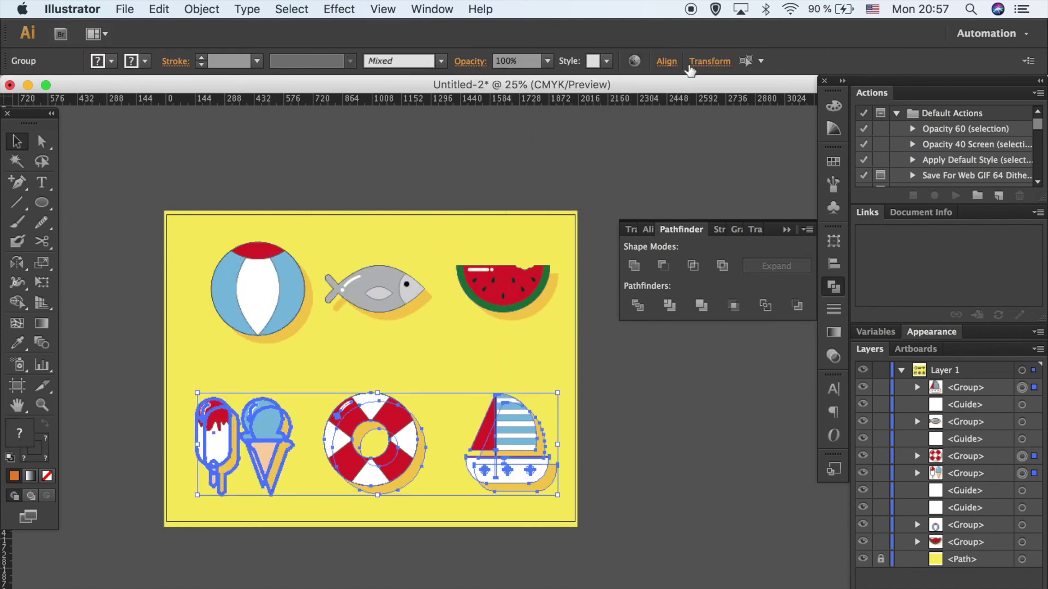
click(666, 61)
click(619, 465)
drag(316, 508, 185, 229)
click(667, 60)
Align the icon columns, pairing the fish with the life ring and the watermelon with the sailboat.
drag(584, 428, 453, 240)
click(666, 61)
click(633, 104)
click(480, 243)
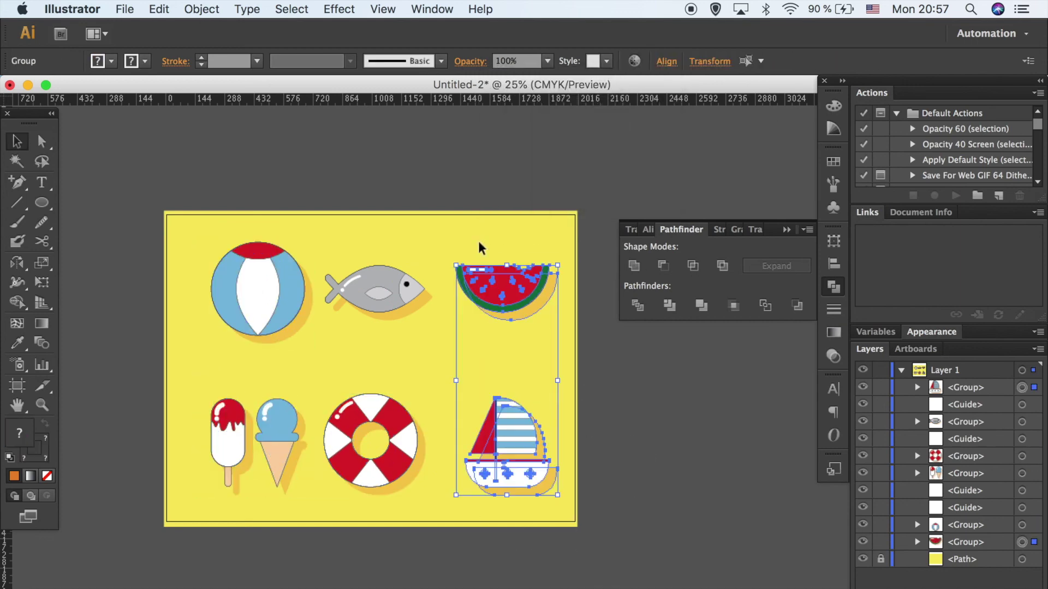
click(377, 289)
click(371, 415)
shift+click(387, 290)
drag(608, 398, 481, 266)
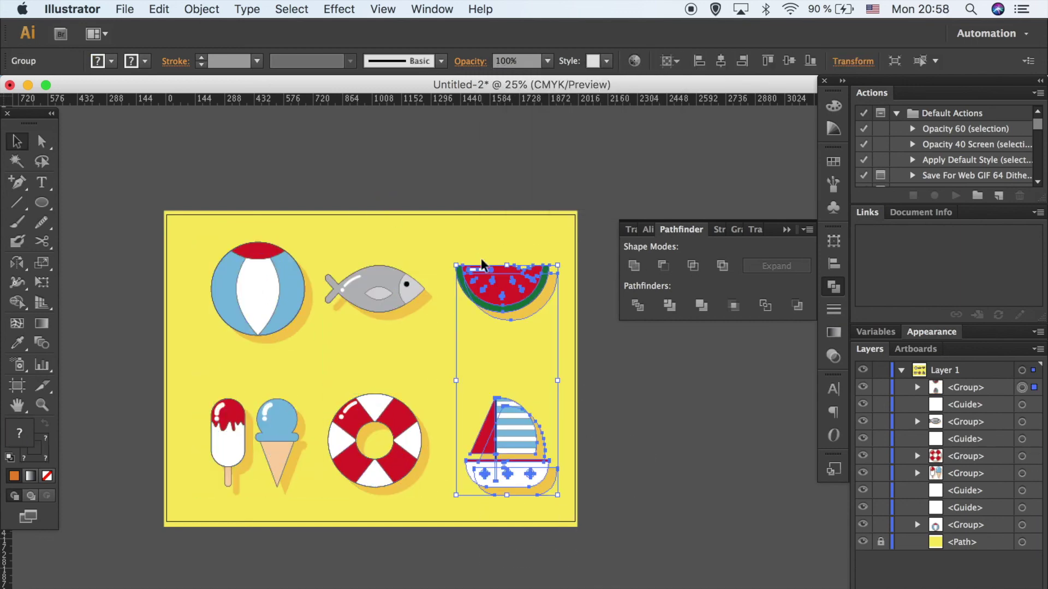
drag(201, 229, 269, 519)
drag(437, 518, 304, 304)
Enlarge all six icons to fill the artboard, then deselect.
click(833, 264)
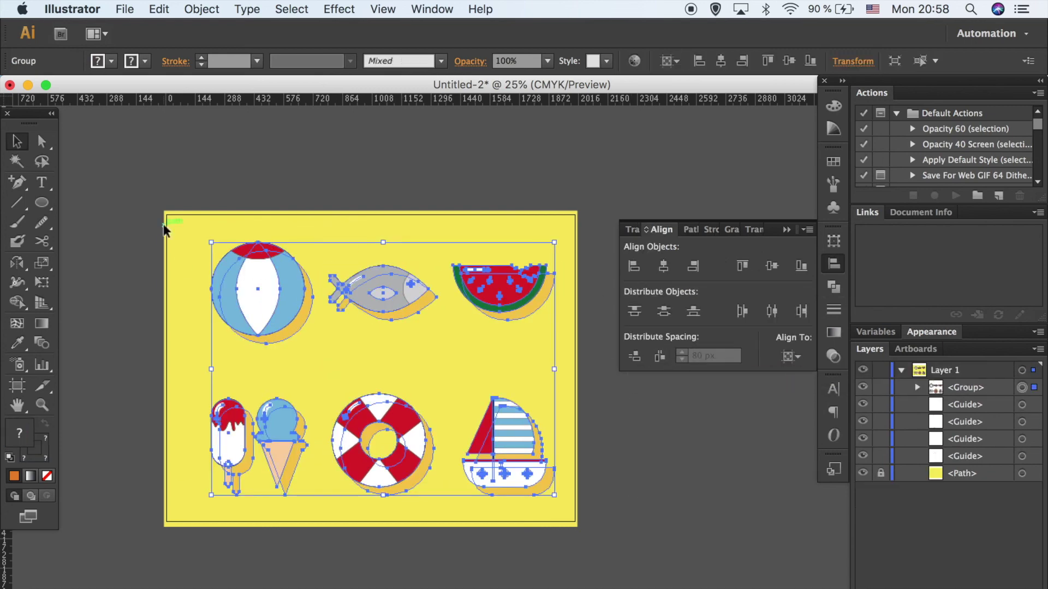
drag(557, 495, 540, 496)
key(super+shift+a)
Export the artboard as PNG named 'beach' and open the resulting beach-01.png.
click(125, 9)
click(165, 288)
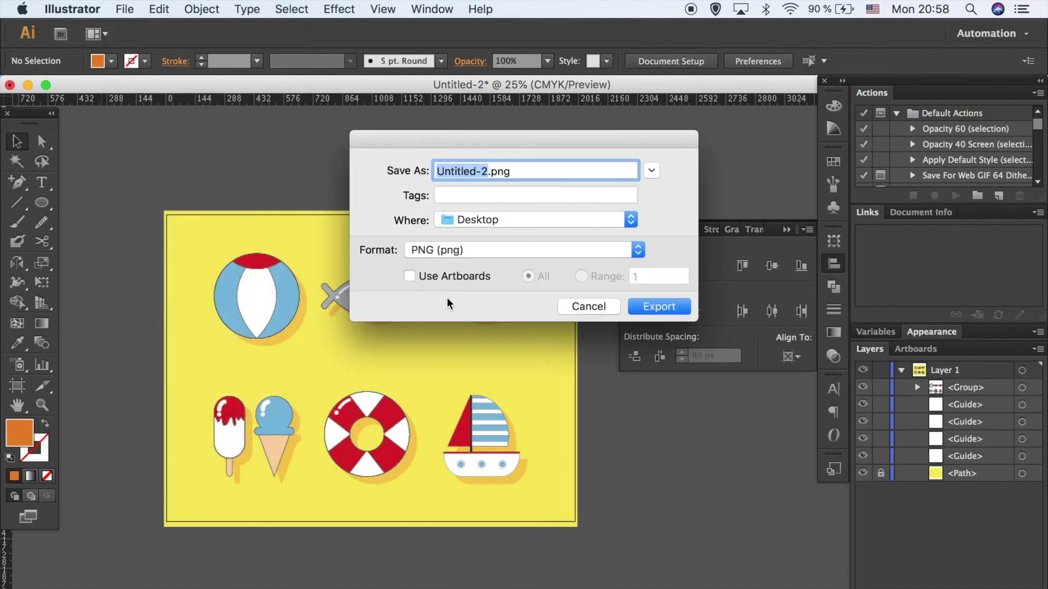
click(430, 267)
text(beach)
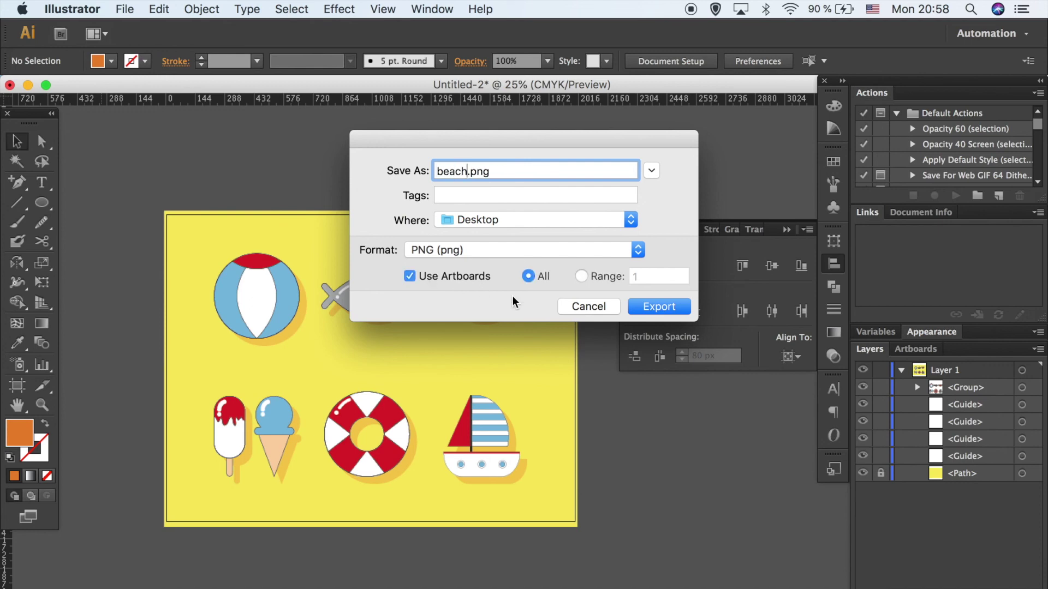
key(Return)
click(284, 410)
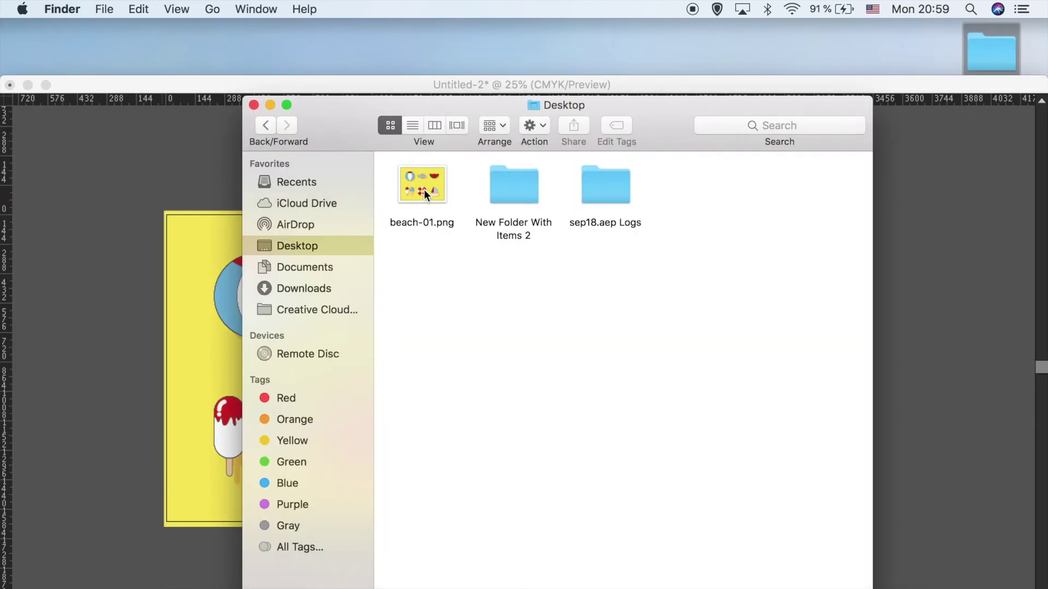
double_click(424, 189)
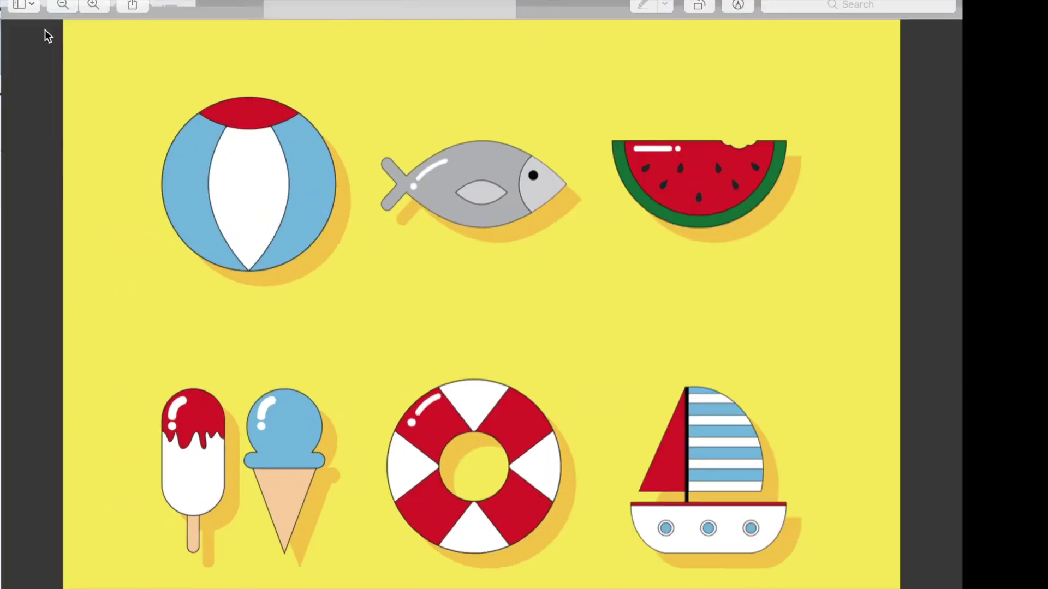